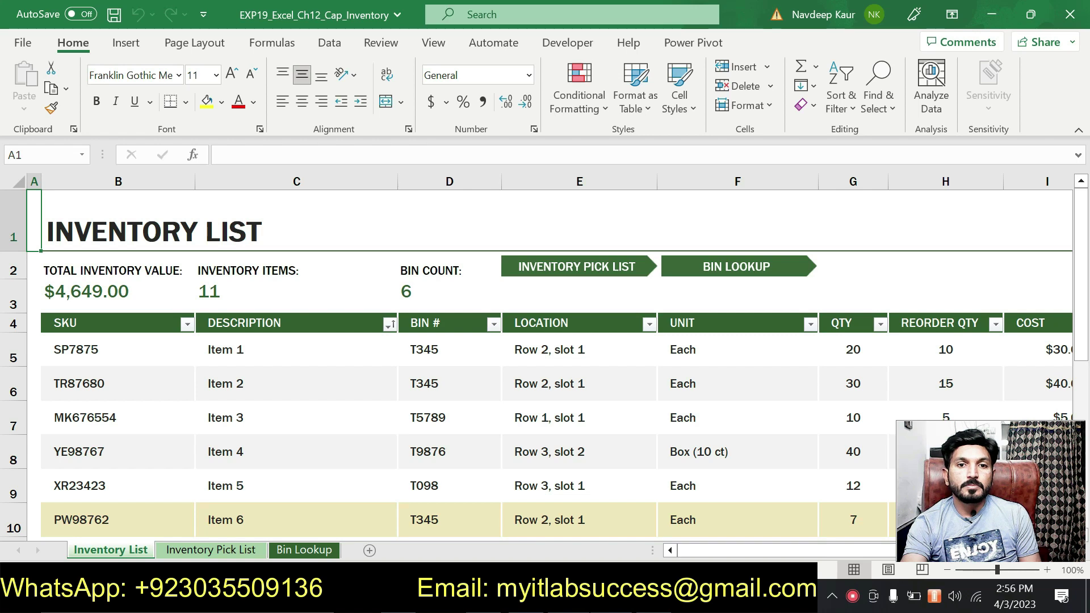
# - Switch to the Word instructions and highlight the file name EXP19_Excel_Ch12_Cap_Inventory.xlsx in step 1 in turquoise
pyautogui.click(641, 599)
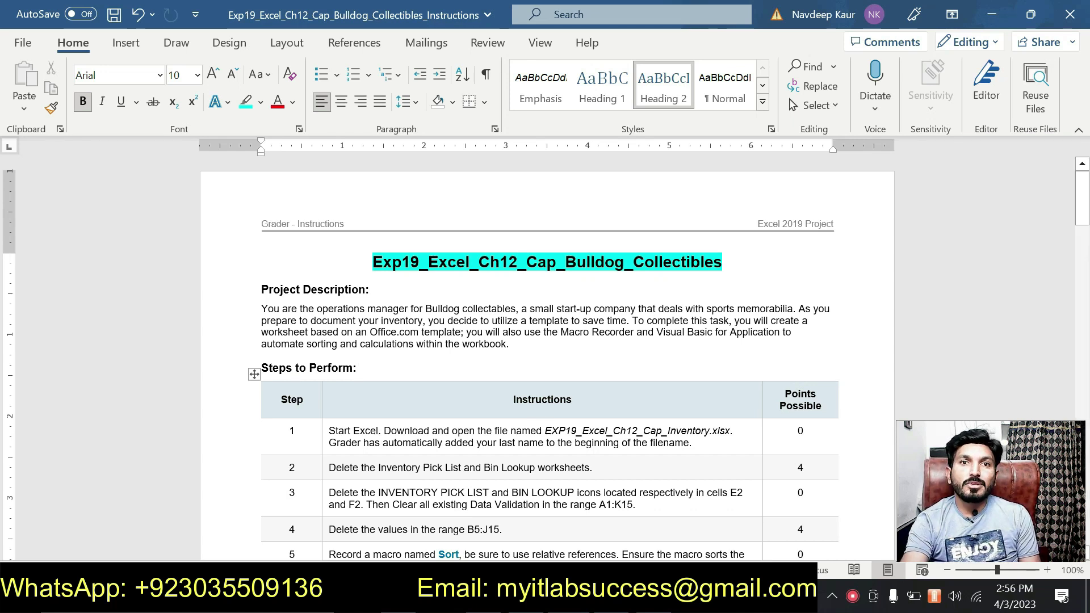
pyautogui.moveTo(546, 430); pyautogui.dragTo(729, 432)
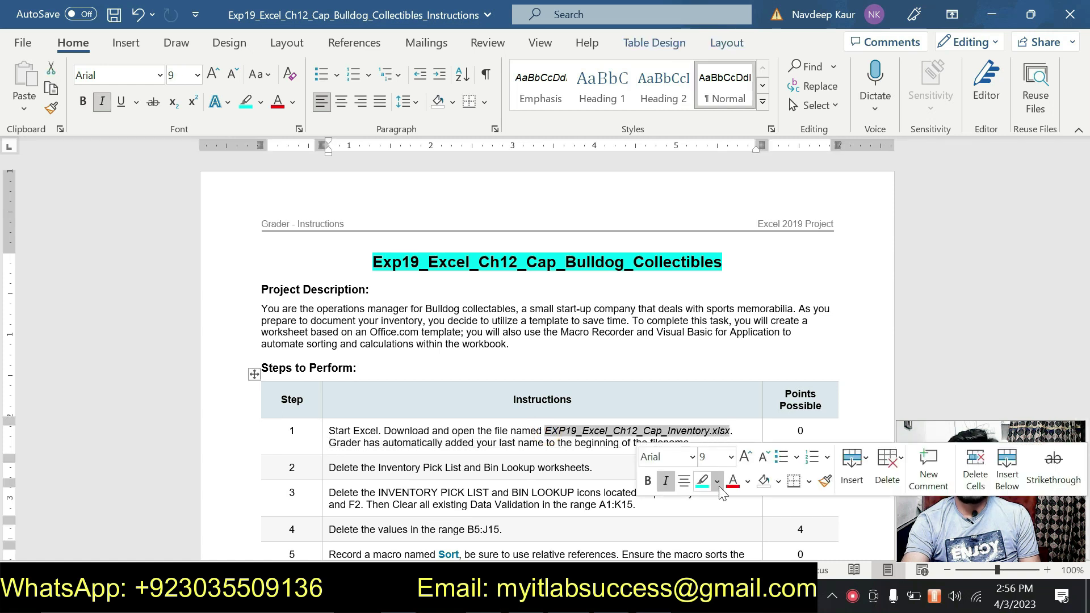
pyautogui.click(702, 481)
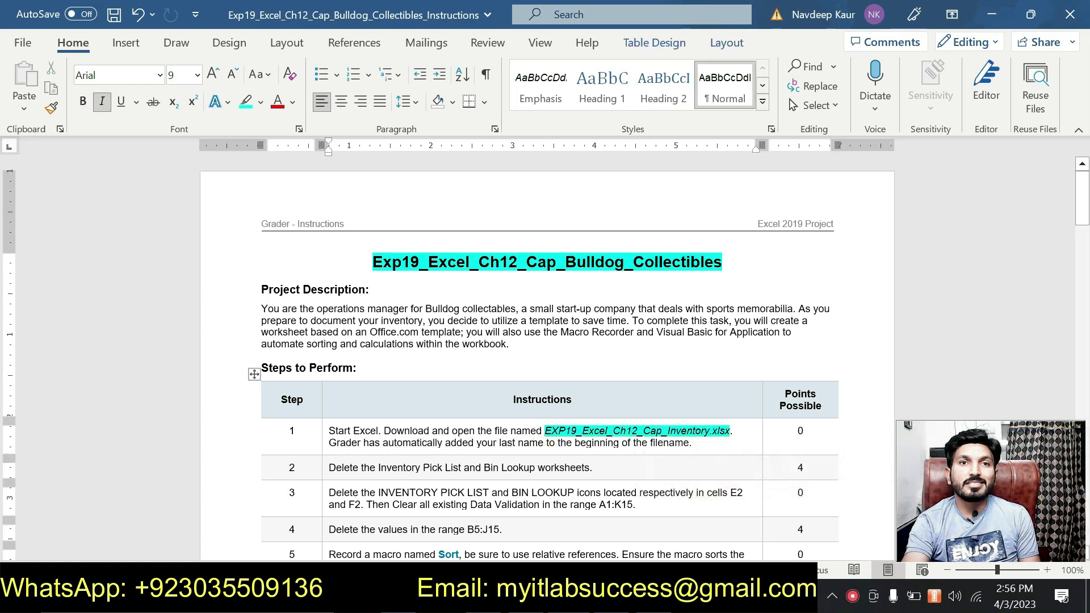
pyautogui.click(524, 442)
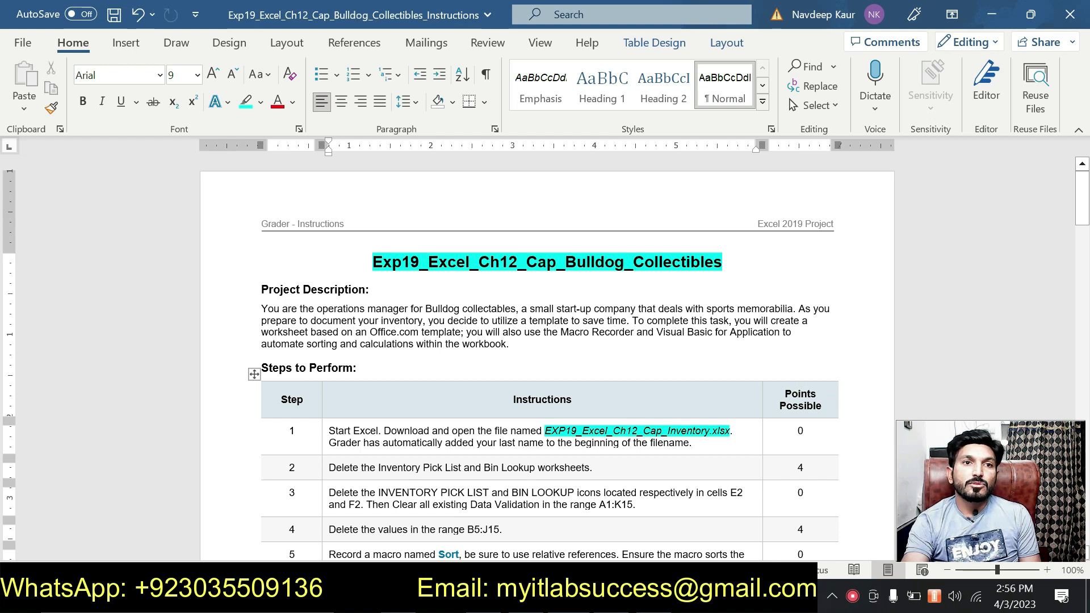
# - Switch to the Excel workbook and look through the Inventory Pick List and Bin Lookup worksheets, ending on Inventory List
pyautogui.click(641, 599)
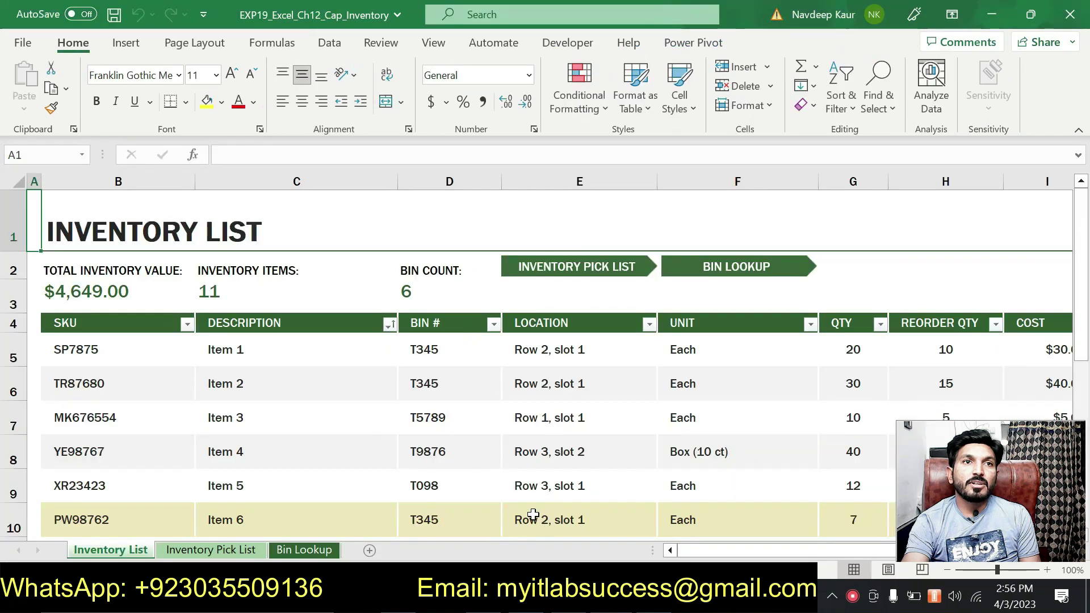
pyautogui.click(251, 554)
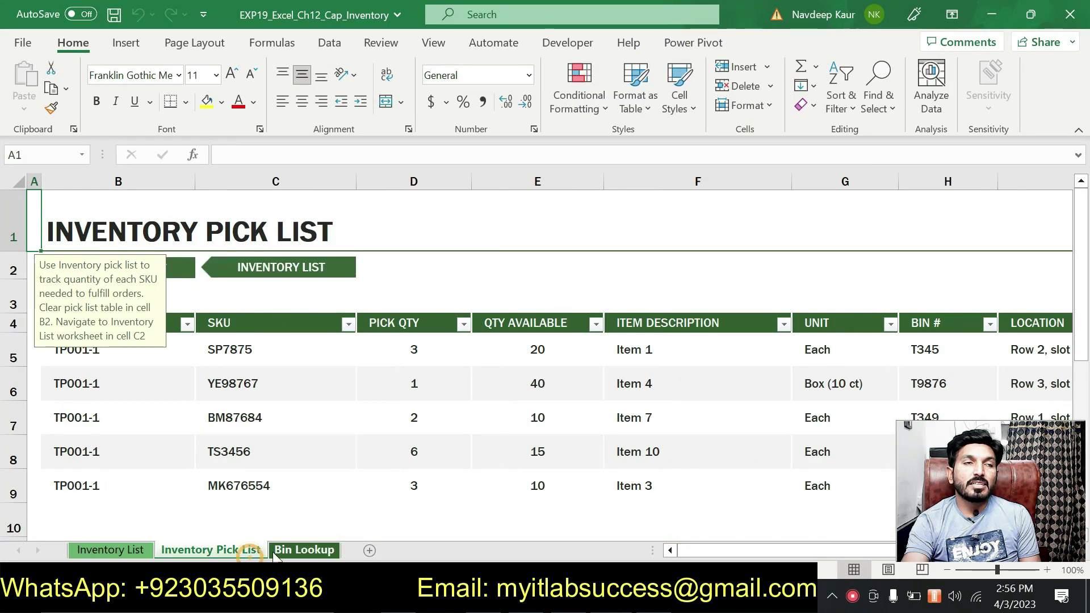
pyautogui.click(283, 552)
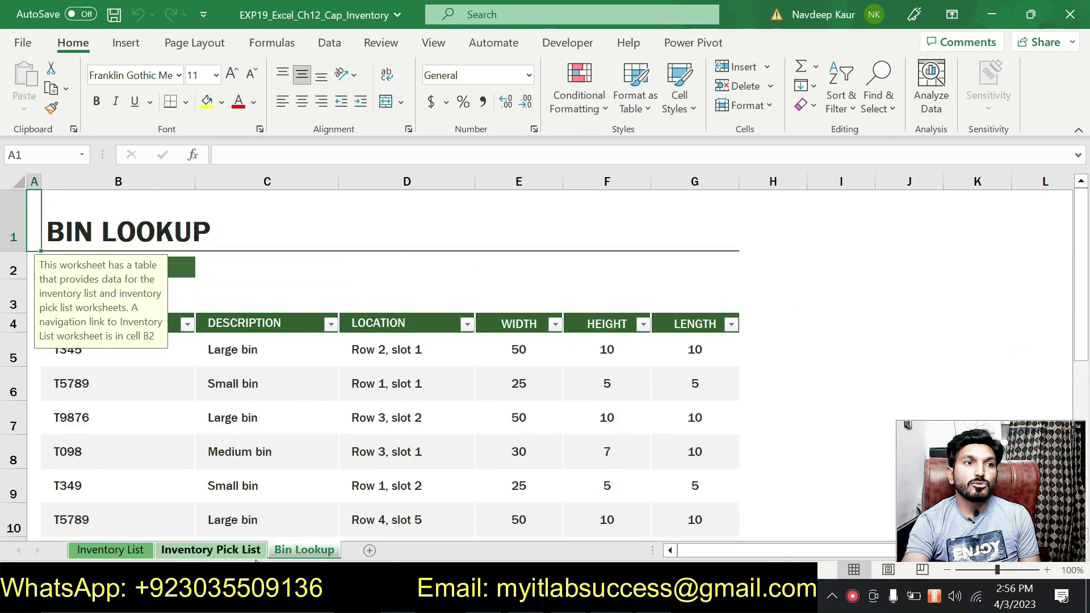
pyautogui.click(118, 550)
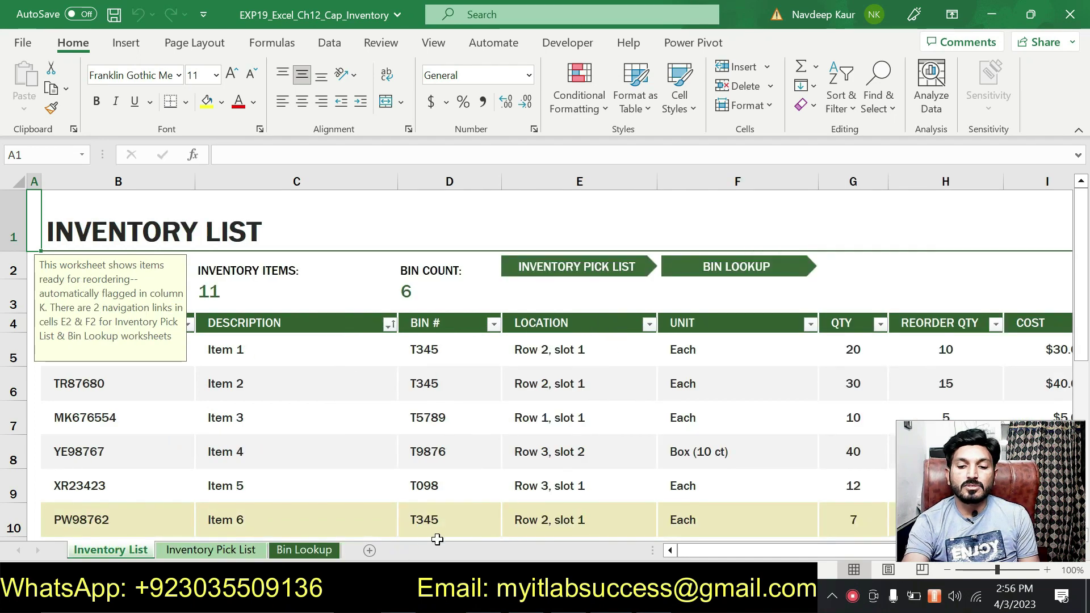
# - Switch to the Word instructions and remove the highlight from the file name in step 1
pyautogui.click(449, 598)
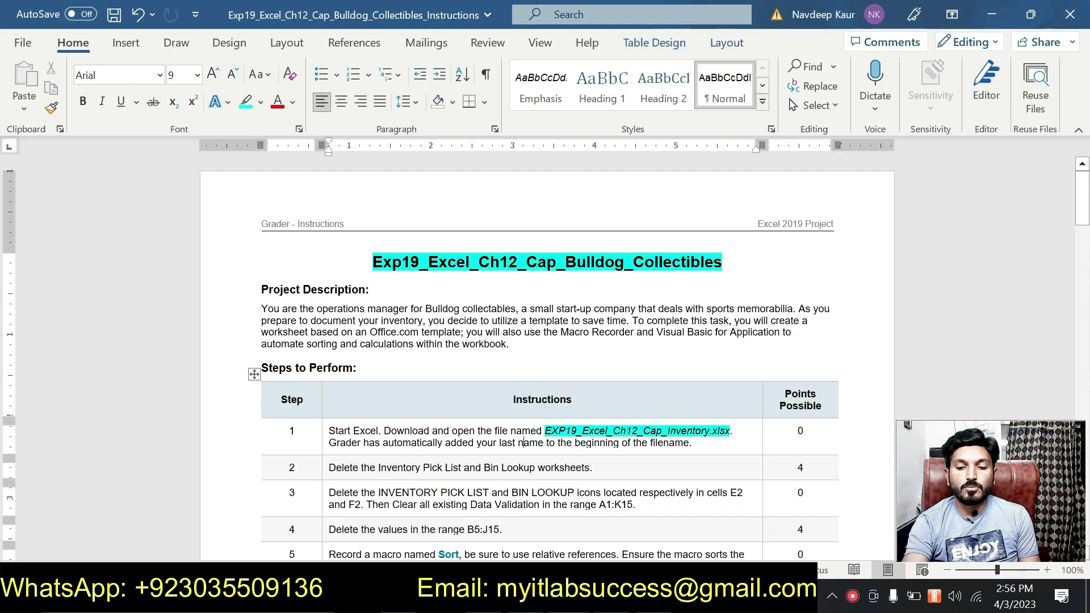
pyautogui.moveTo(544, 431); pyautogui.dragTo(725, 432)
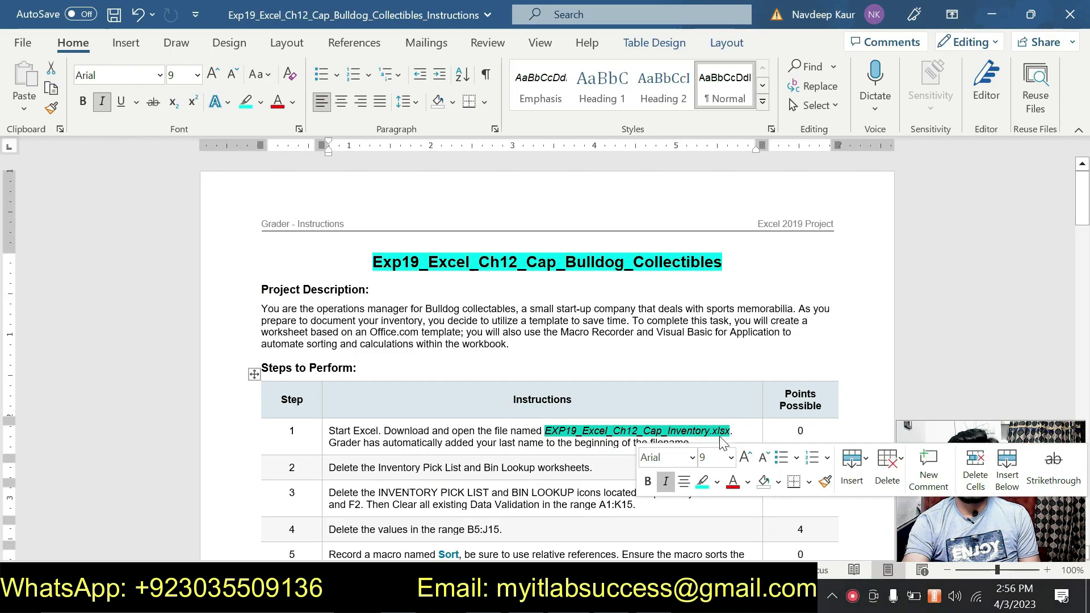
pyautogui.click(704, 482)
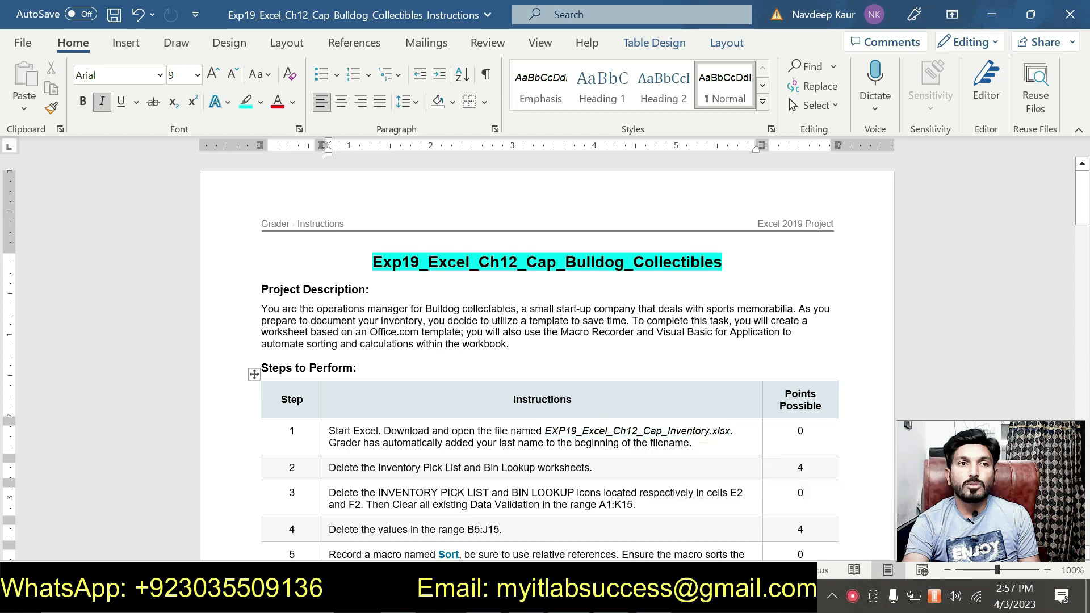
pyautogui.click(442, 453)
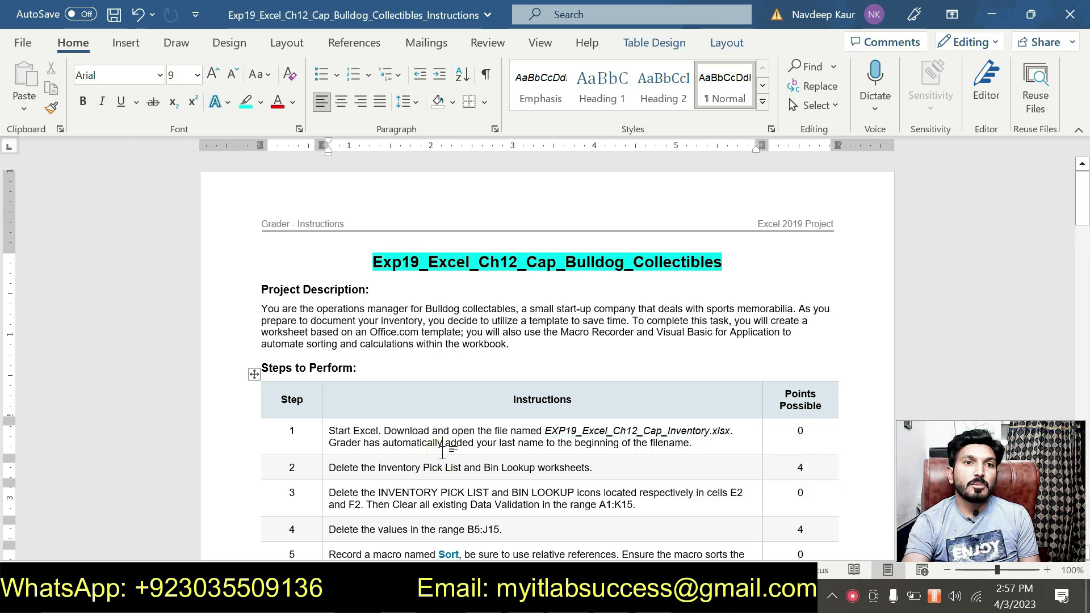
# - Highlight the step 2 instruction about deleting the Inventory Pick List and Bin Lookup worksheets in turquoise
pyautogui.moveTo(591, 467); pyautogui.dragTo(328, 467)
pyautogui.click(421, 443)
pyautogui.click(367, 468)
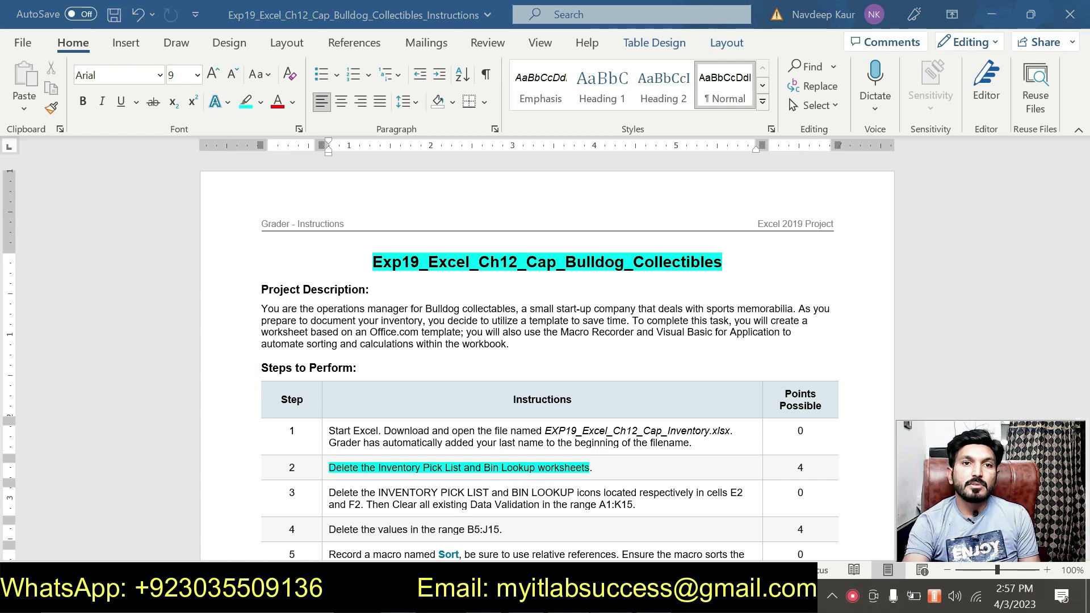
# - Switch to the Excel workbook and permanently delete the Inventory Pick List worksheet
pyautogui.hotkey('alt', 'Tab')
pyautogui.click(246, 552)
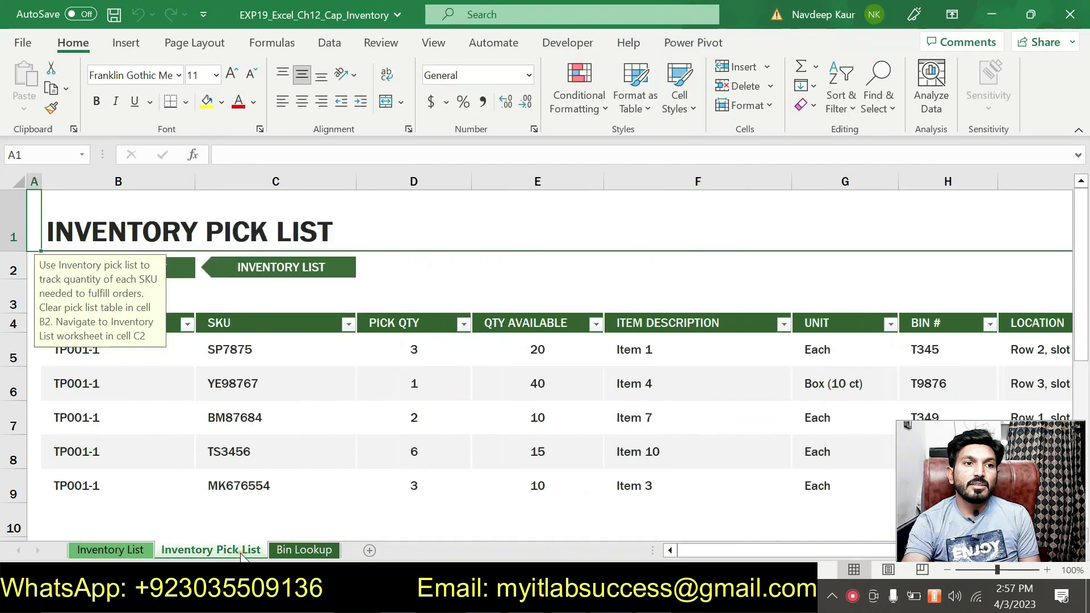
pyautogui.click(286, 551)
pyautogui.click(224, 550)
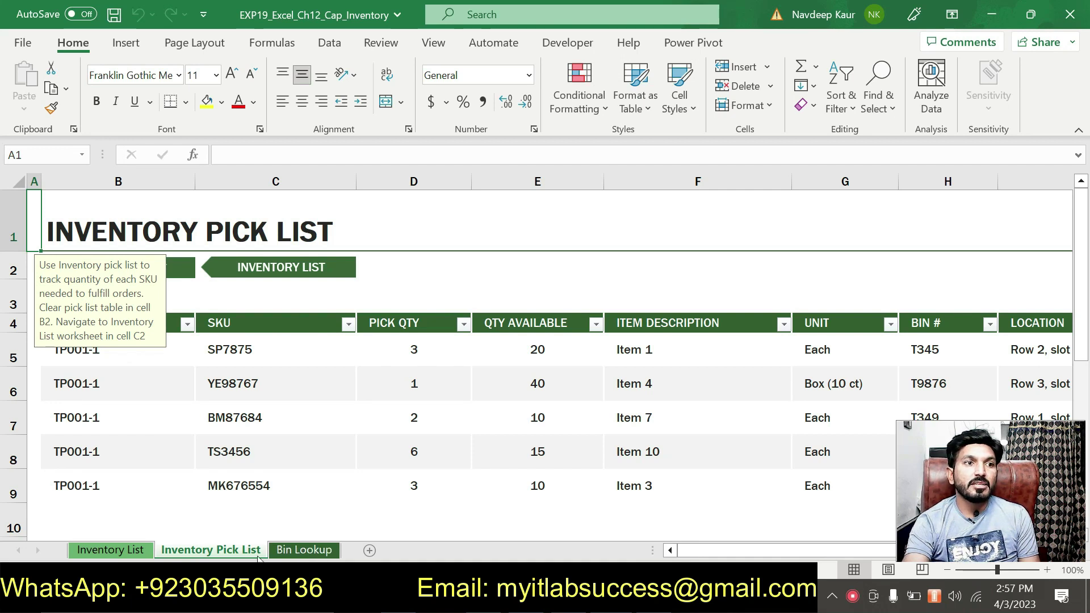
pyautogui.rightClick(239, 555)
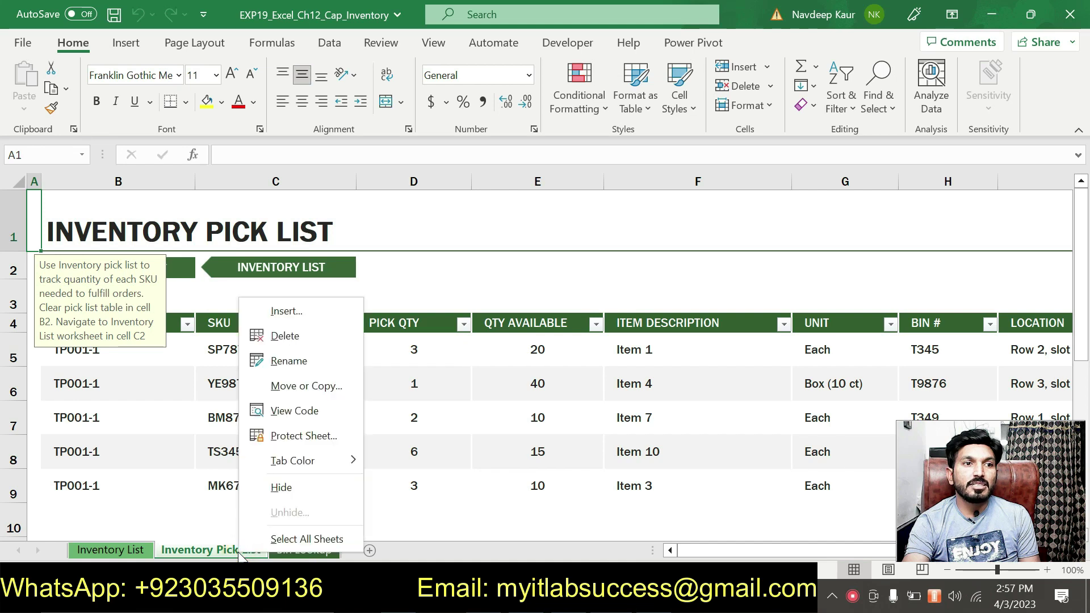
pyautogui.click(284, 336)
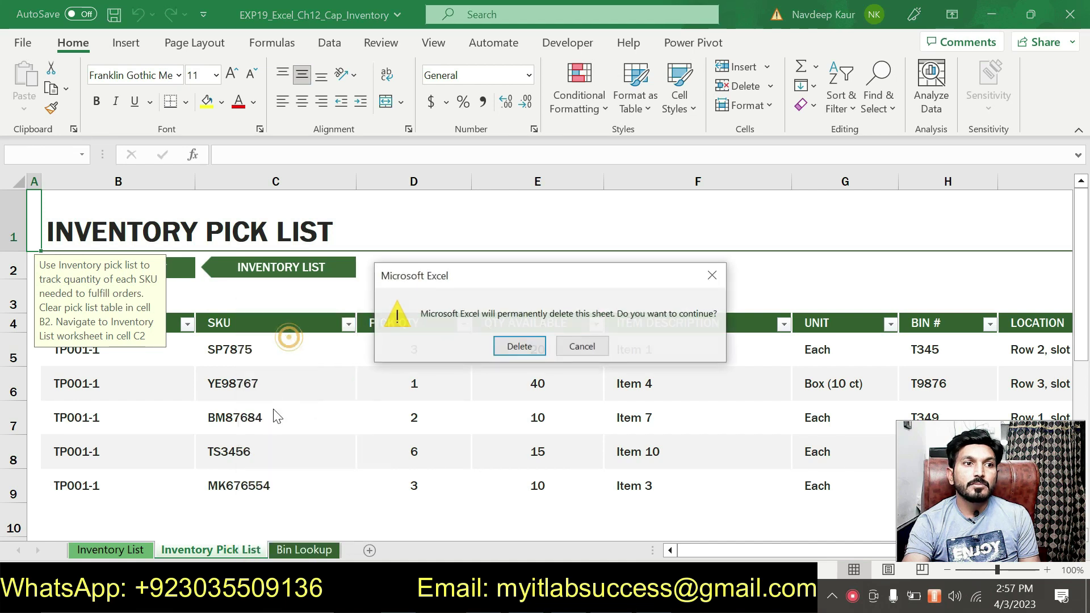
pyautogui.click(513, 348)
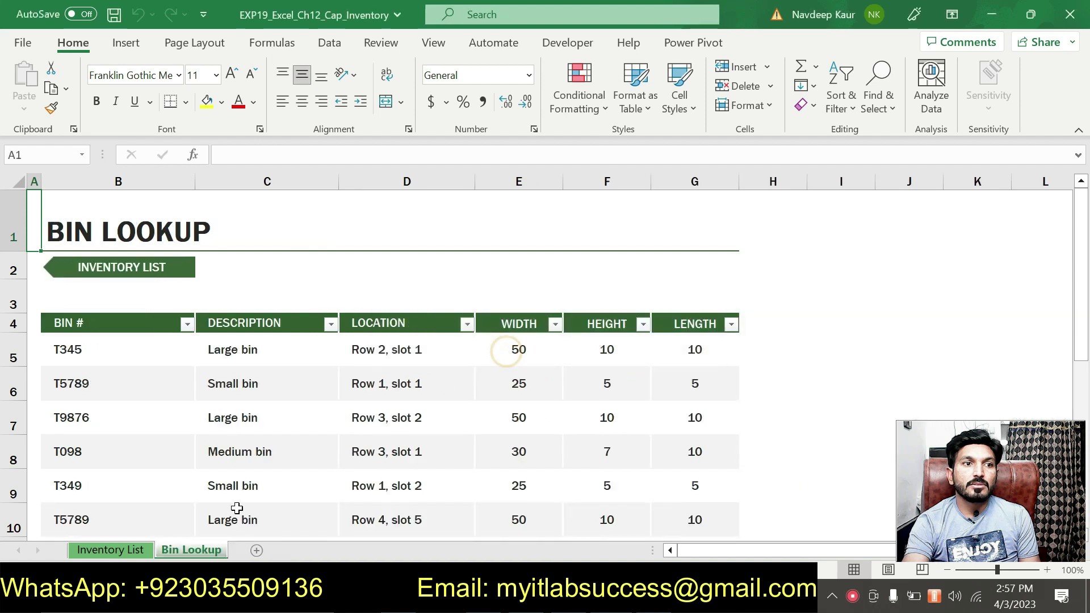
# - Permanently delete the Bin Lookup worksheet, leaving only the Inventory List worksheet in the workbook
pyautogui.rightClick(196, 550)
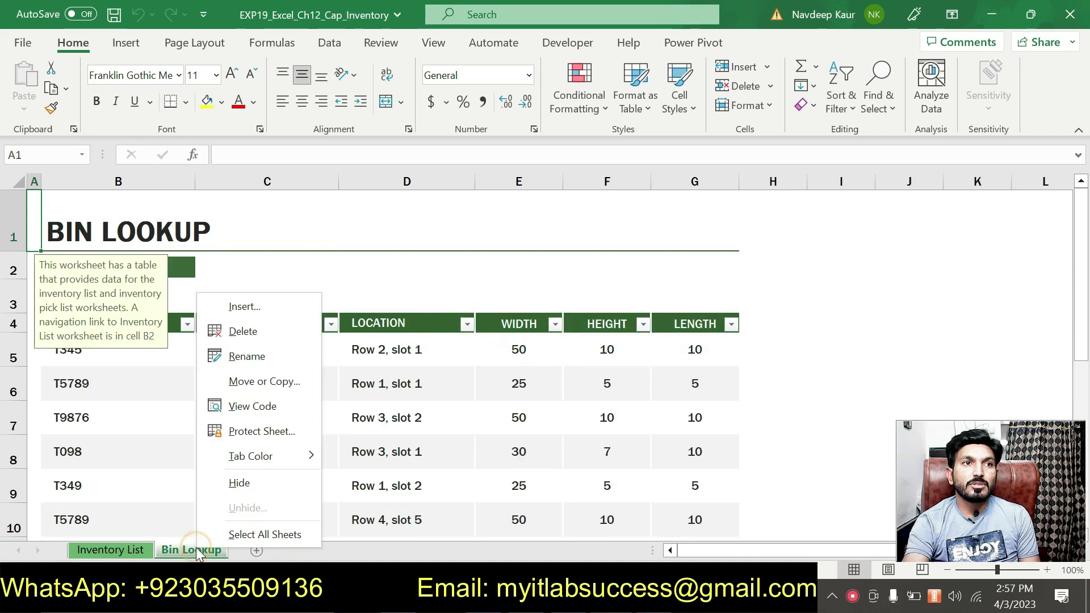
pyautogui.click(263, 331)
pyautogui.click(513, 348)
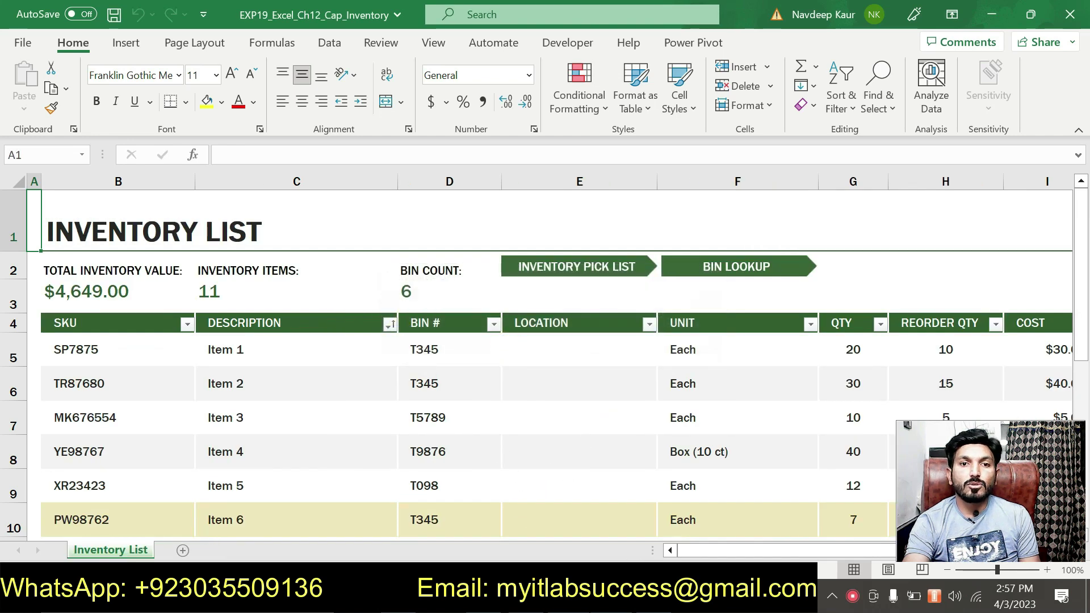
# - Switch to the Word instructions and remove the highlight from the step 2 instruction
pyautogui.hotkey('alt', 'Tab')
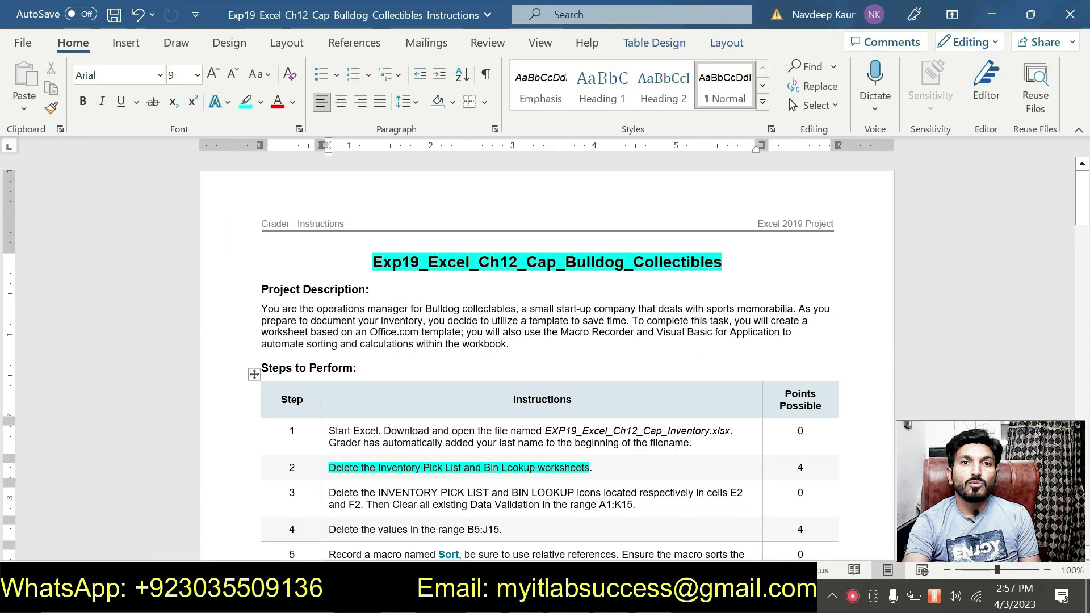
pyautogui.moveTo(589, 467); pyautogui.dragTo(329, 468)
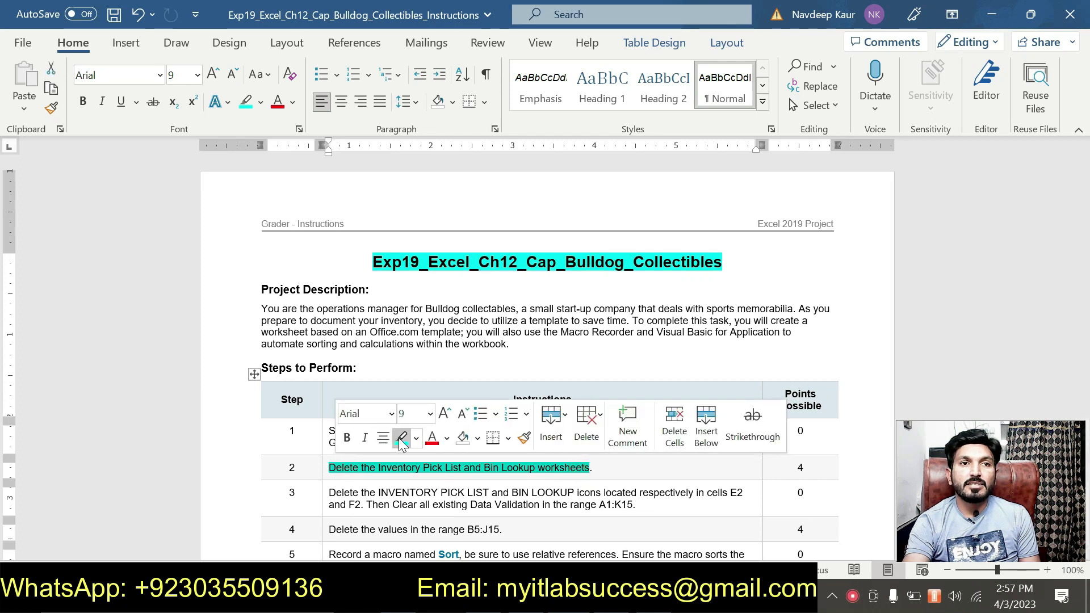
pyautogui.click(402, 438)
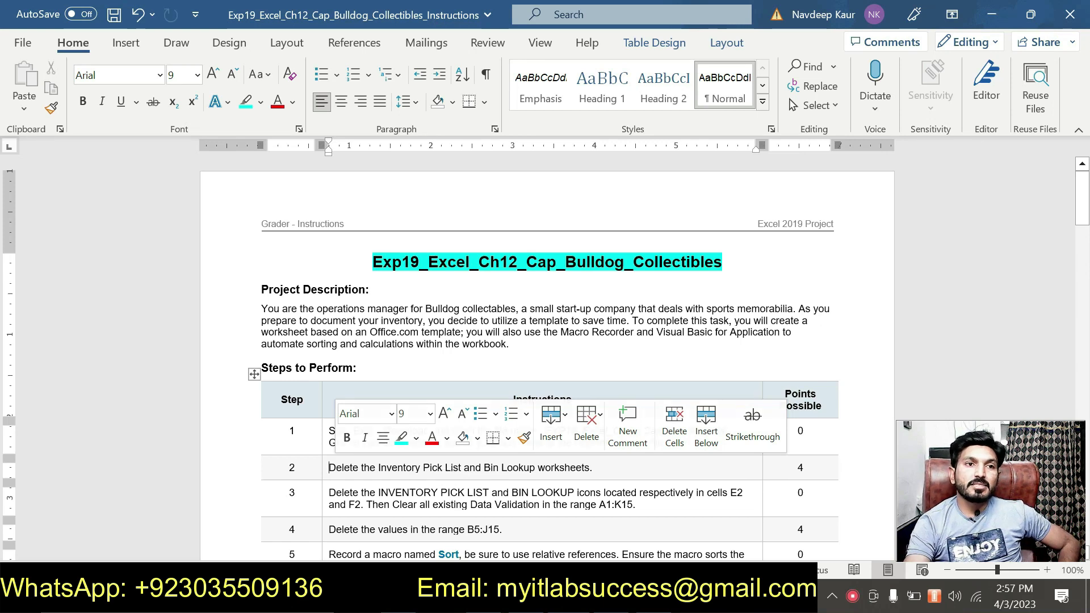
pyautogui.click(463, 501)
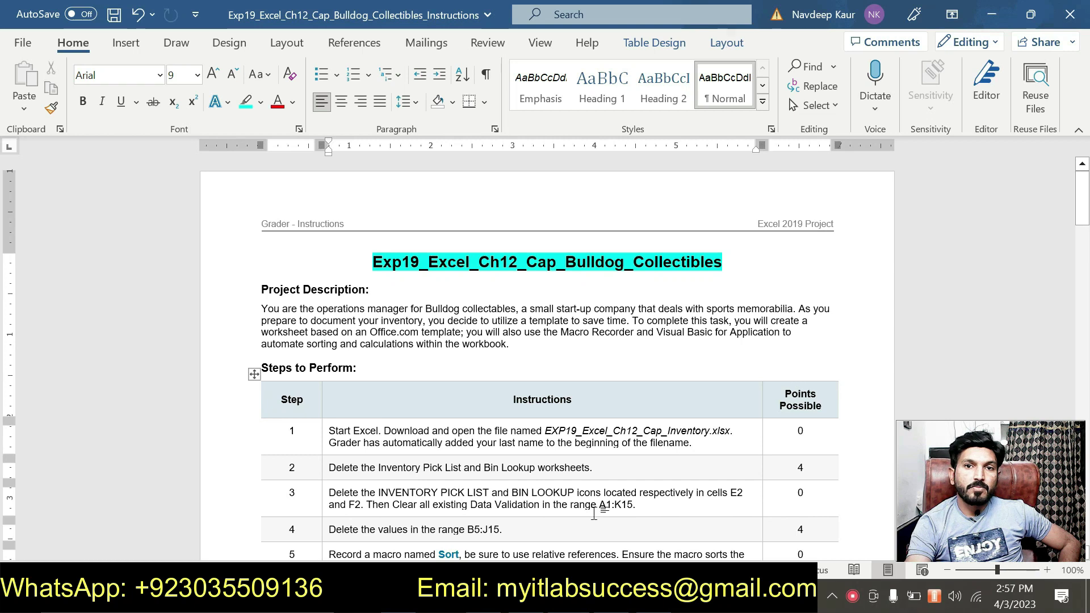
# - Highlight the whole step 3 instruction about deleting the icons and clearing data validation in turquoise
pyautogui.moveTo(636, 504); pyautogui.dragTo(329, 493)
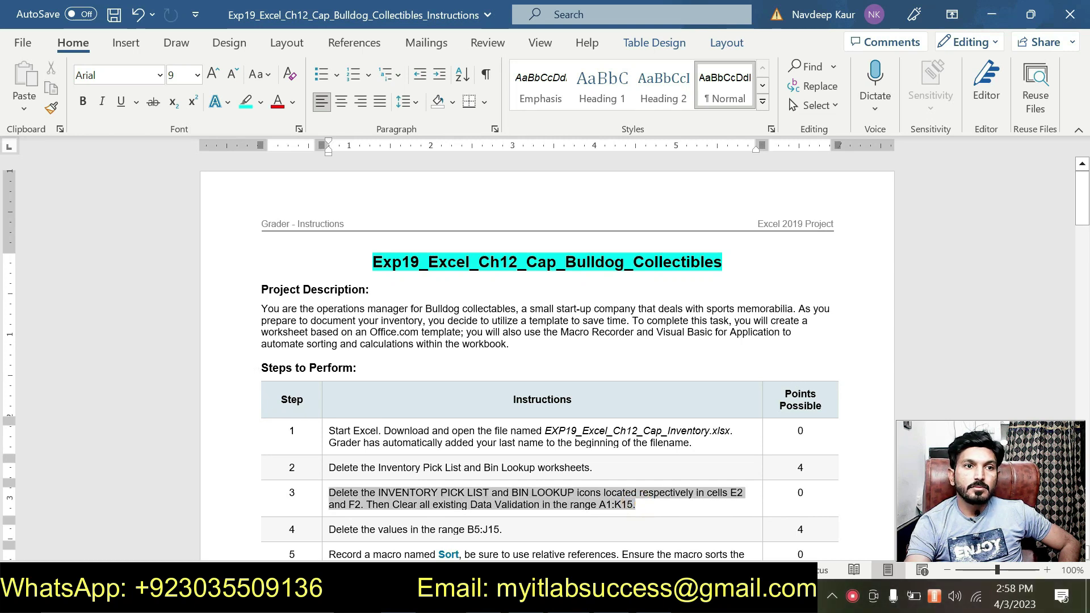
pyautogui.click(420, 467)
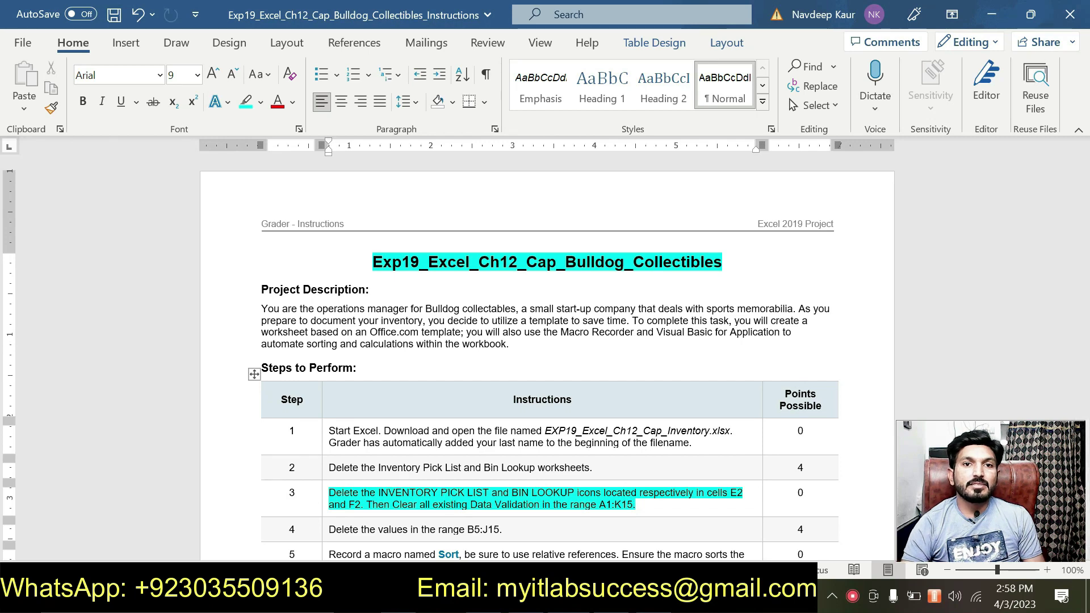
pyautogui.scroll(-4, 545, 358)
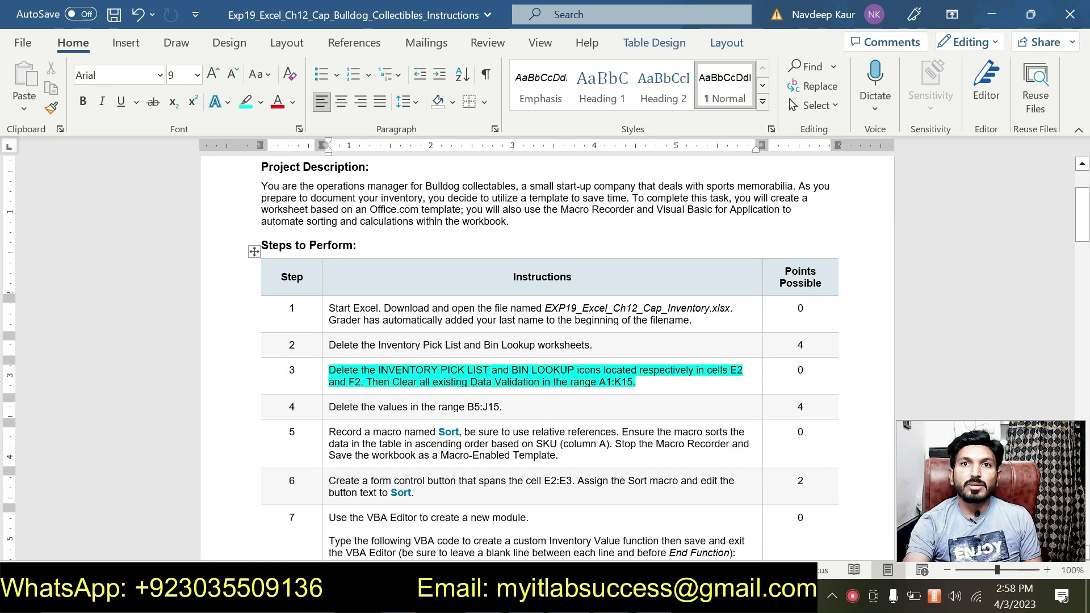
# - Switch to the Excel workbook, try the INVENTORY PICK LIST icon in cell E2, and return to the Word instructions
pyautogui.hotkey('alt', 'Tab')
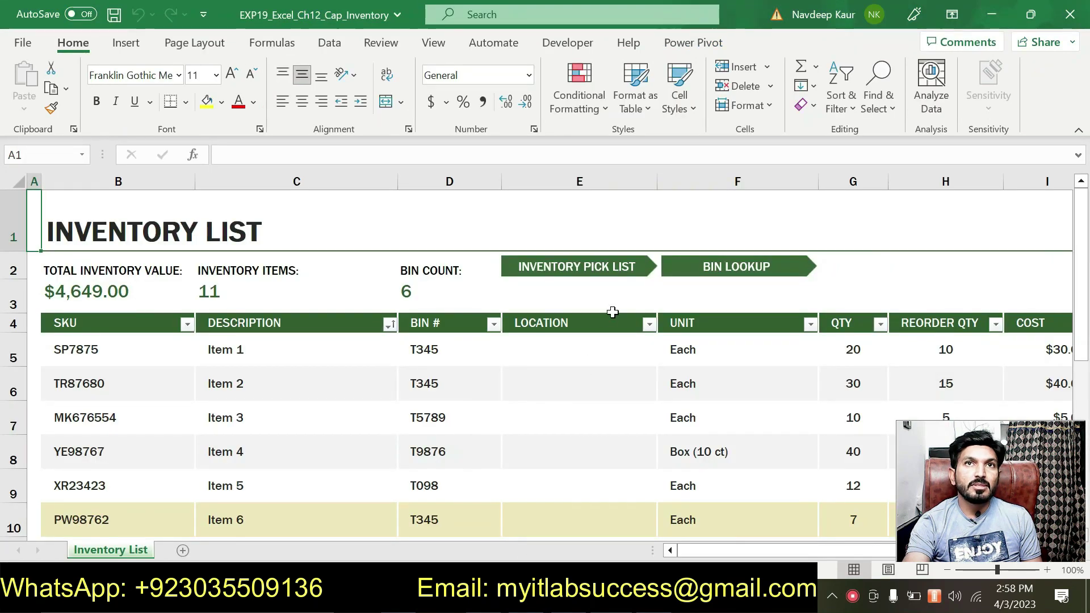
pyautogui.click(645, 270)
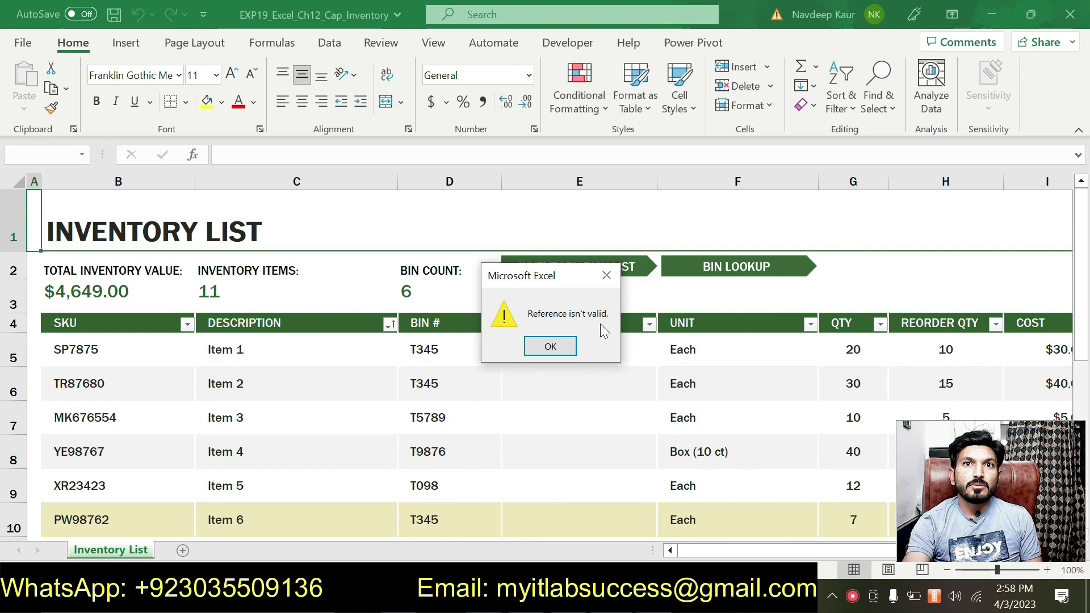
pyautogui.click(618, 278)
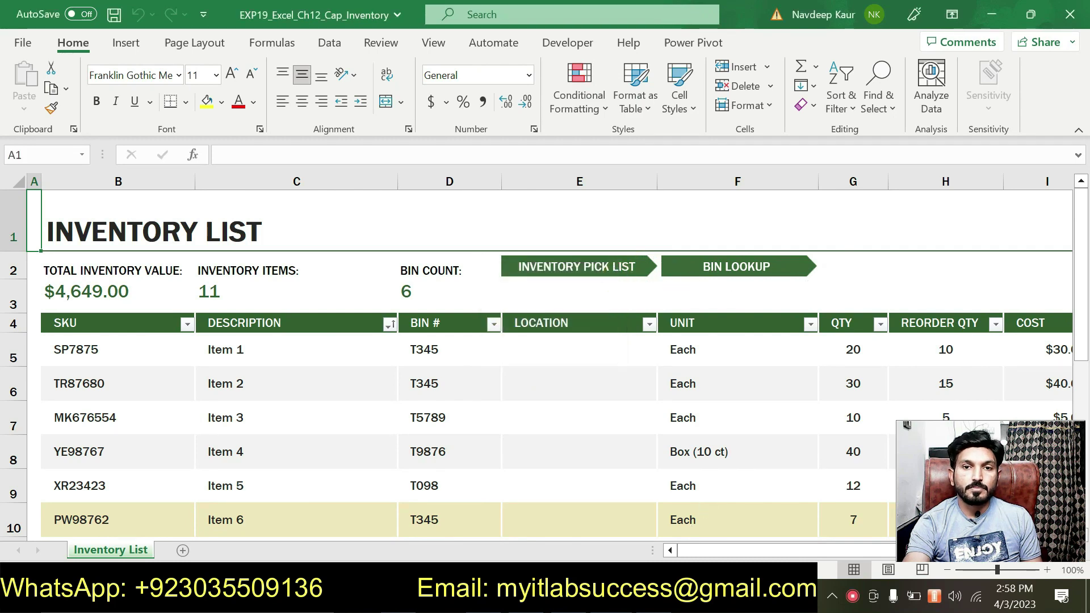
pyautogui.hotkey('alt', 'Tab')
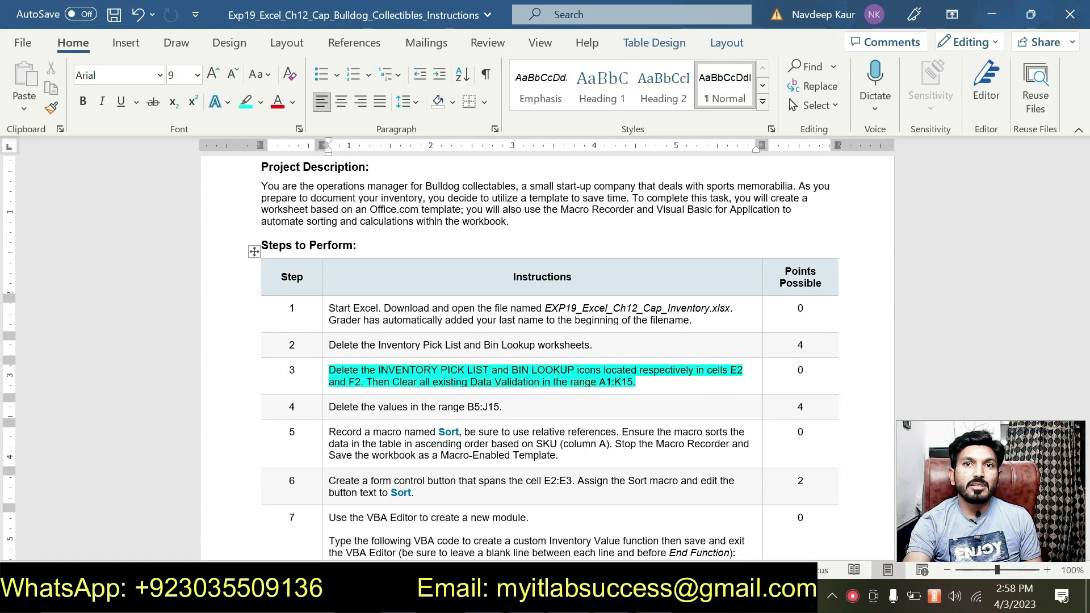
# - Switch to the Excel workbook and clear the contents of cell E2 behind the INVENTORY PICK LIST icon
pyautogui.hotkey('alt', 'Tab')
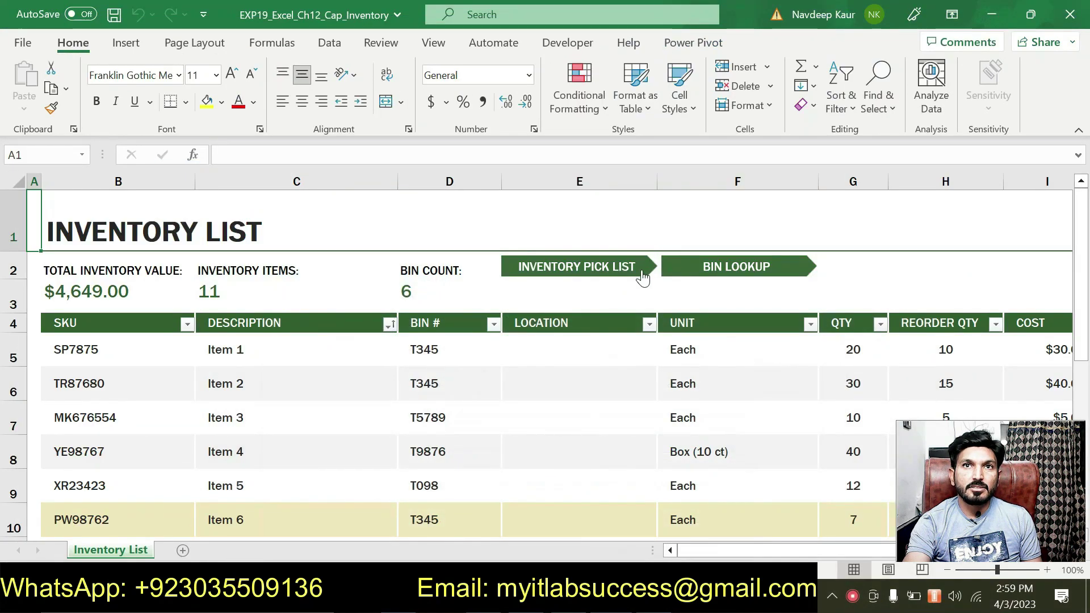
pyautogui.click(638, 289)
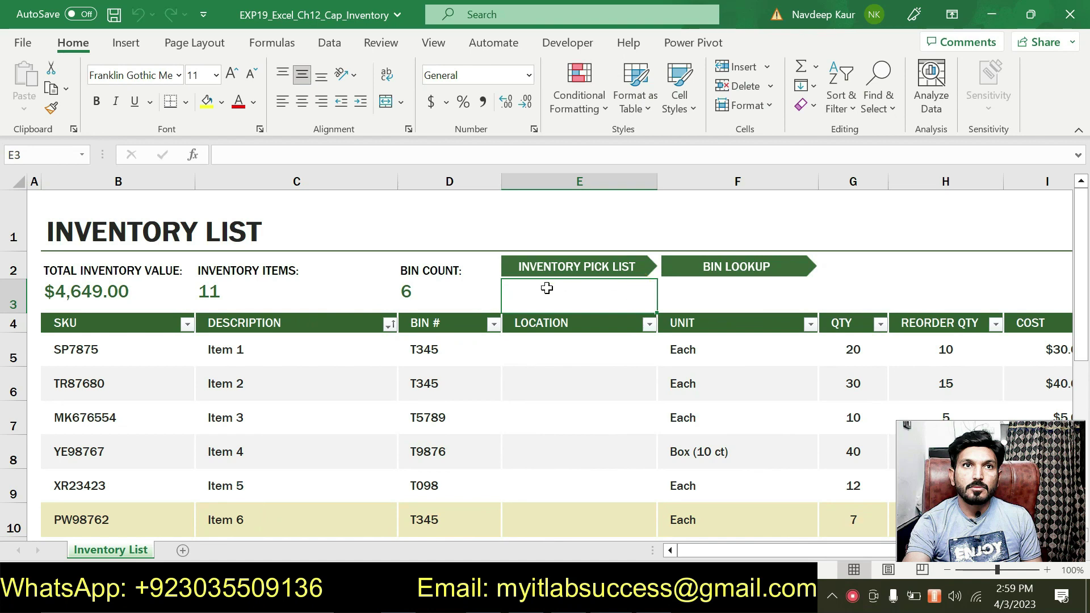
pyautogui.click(495, 262)
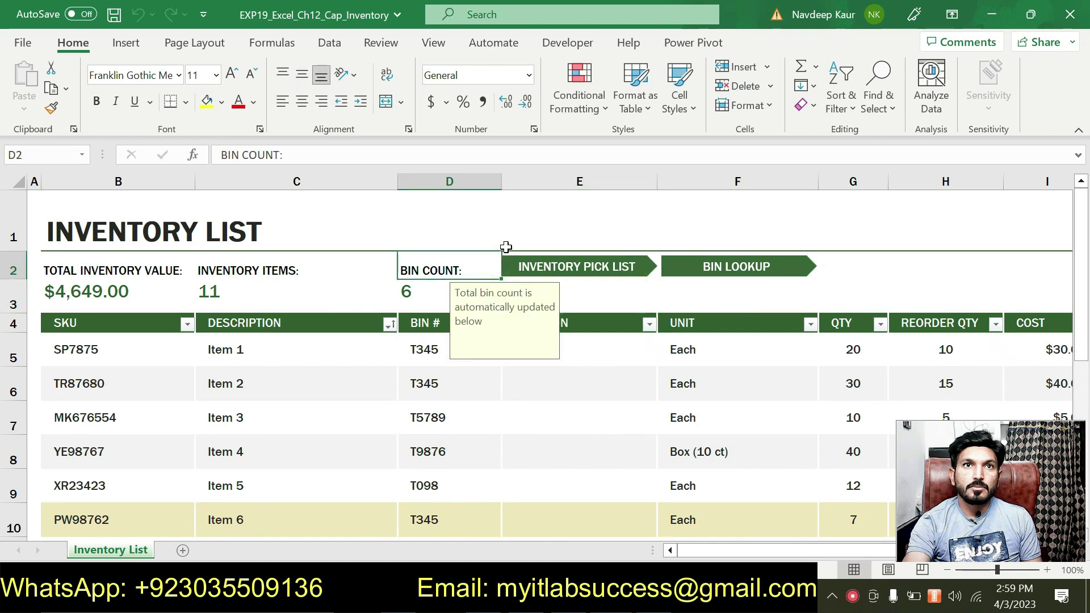
pyautogui.click(509, 247)
pyautogui.click(514, 255)
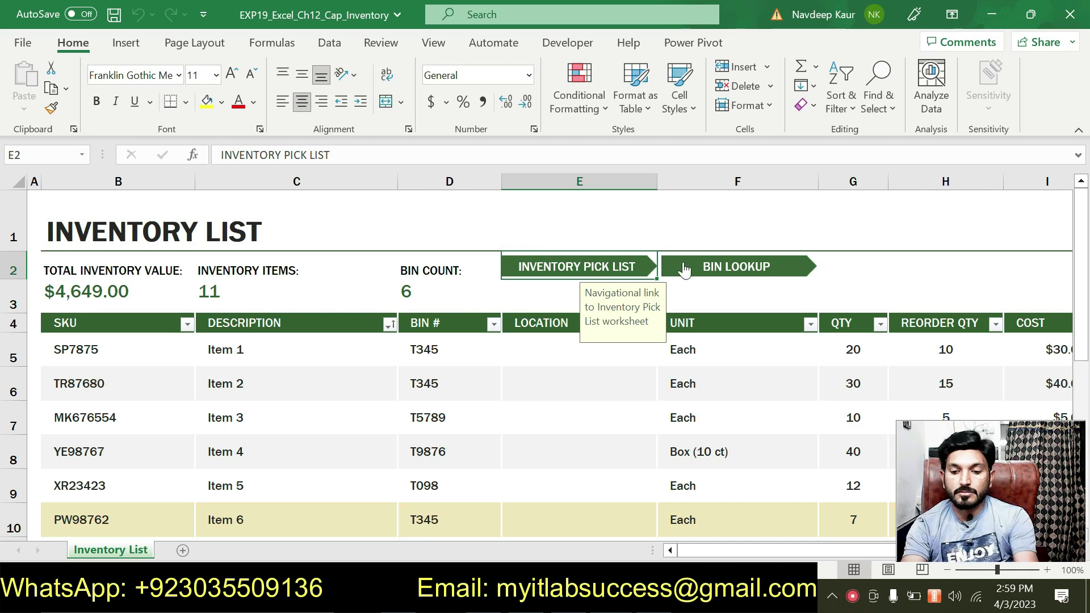
pyautogui.press('Delete')
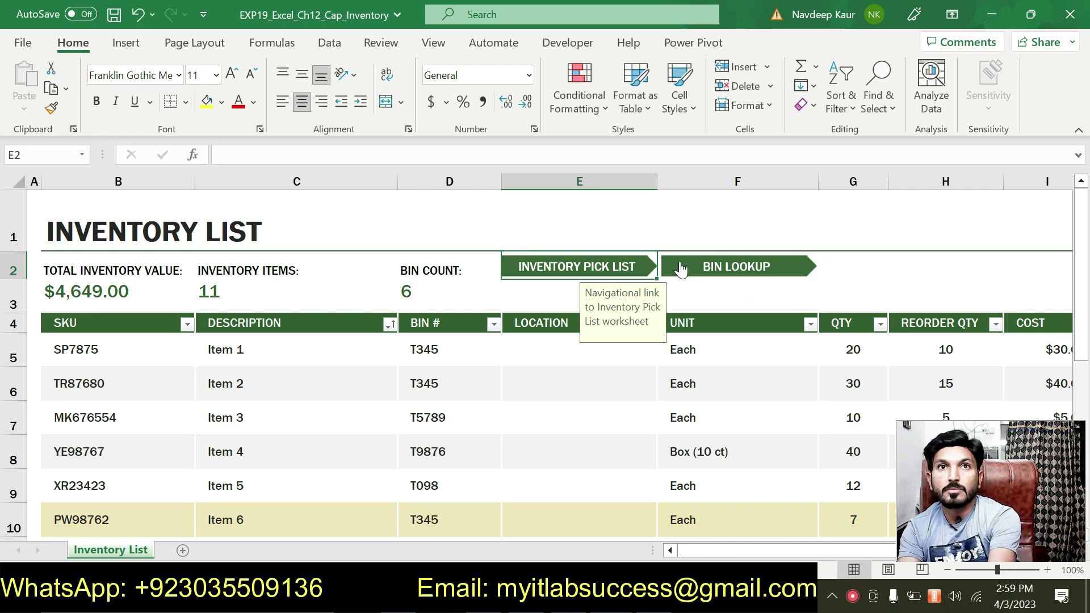
pyautogui.click(590, 257)
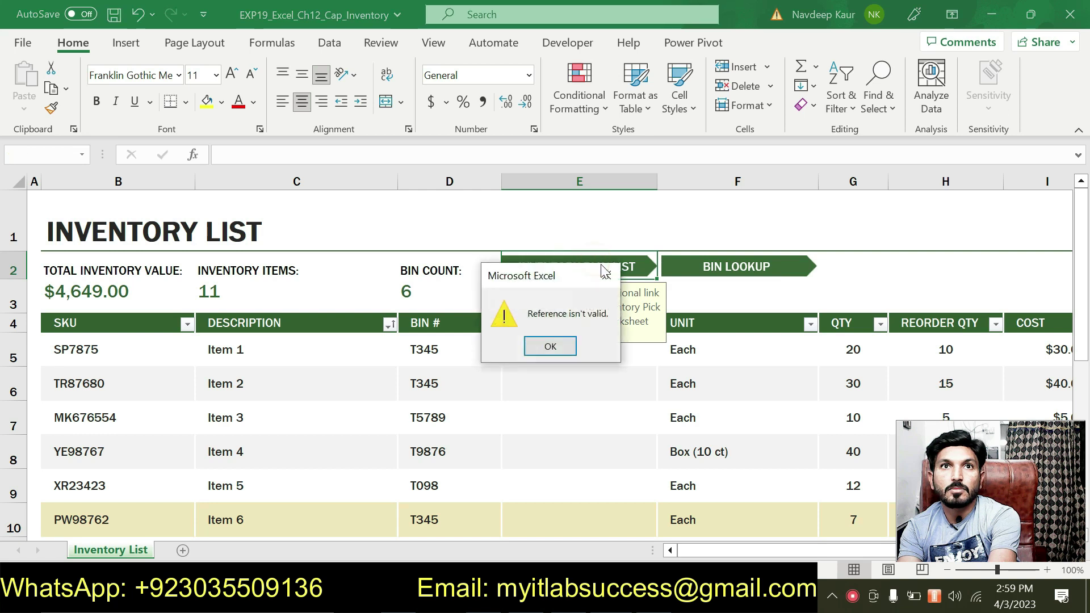
pyautogui.press('Return')
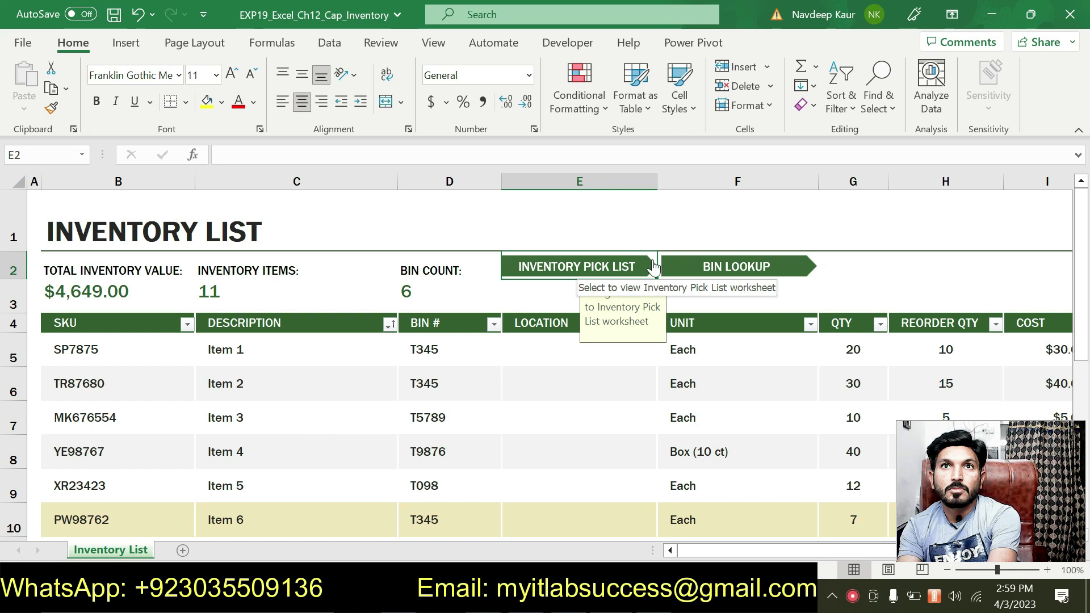
pyautogui.click(653, 263)
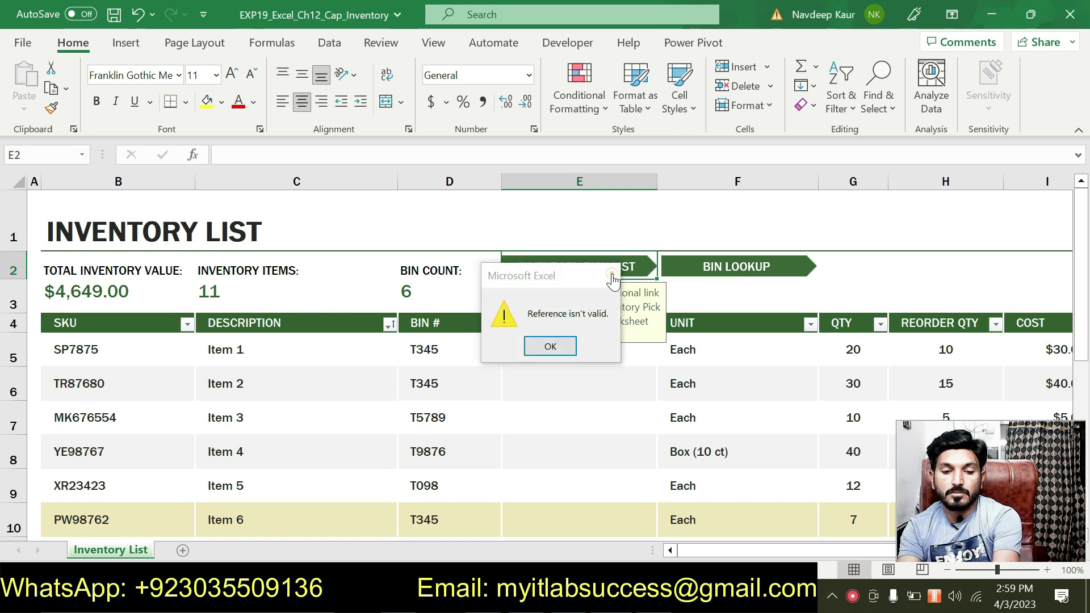
pyautogui.press('Return')
pyautogui.click(652, 248)
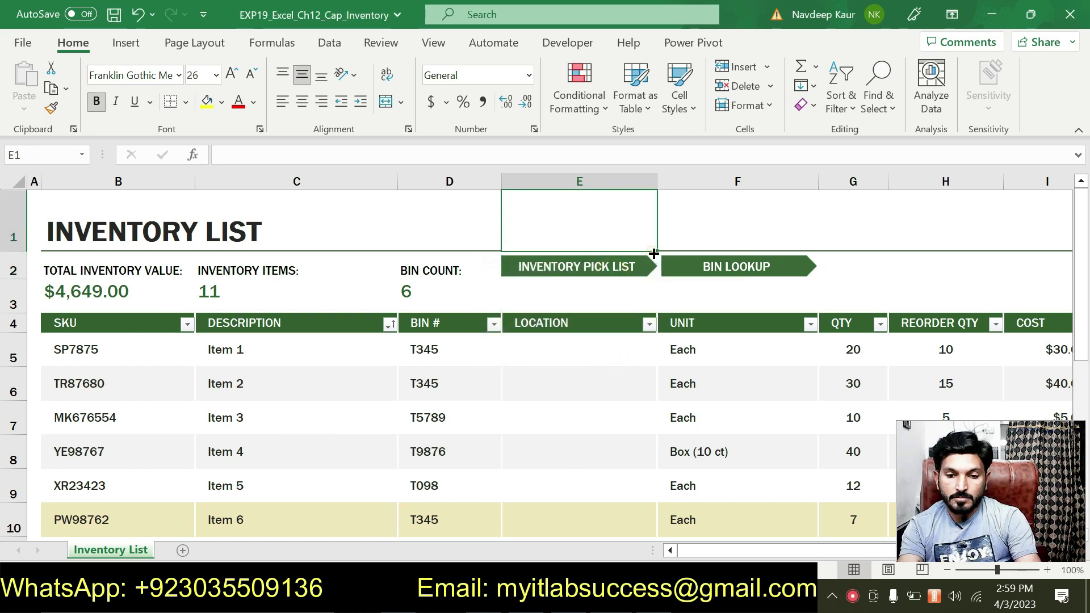
pyautogui.click(653, 264)
pyautogui.press('Return')
pyautogui.click(594, 278)
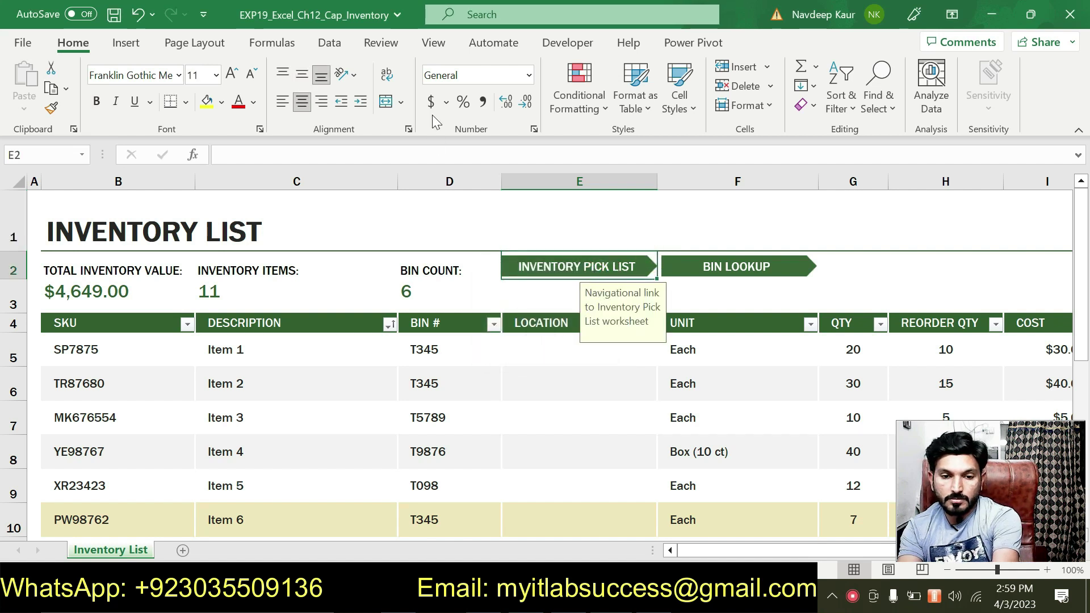
# - Delete the INVENTORY PICK LIST icon over cell E2 without following its link
pyautogui.rightClick(526, 266)
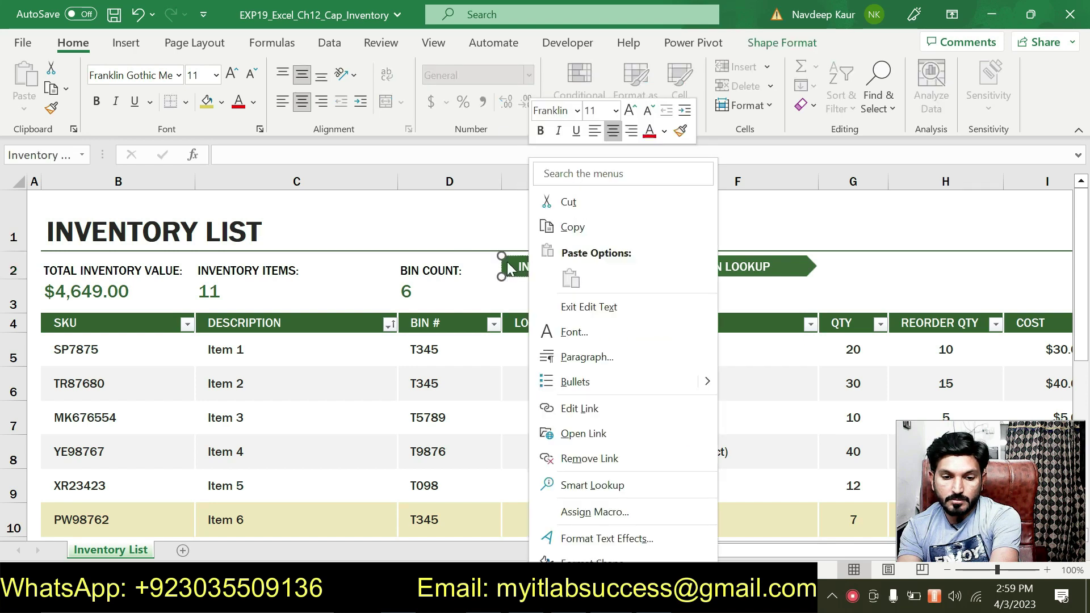
pyautogui.press('Escape')
pyautogui.press('Delete')
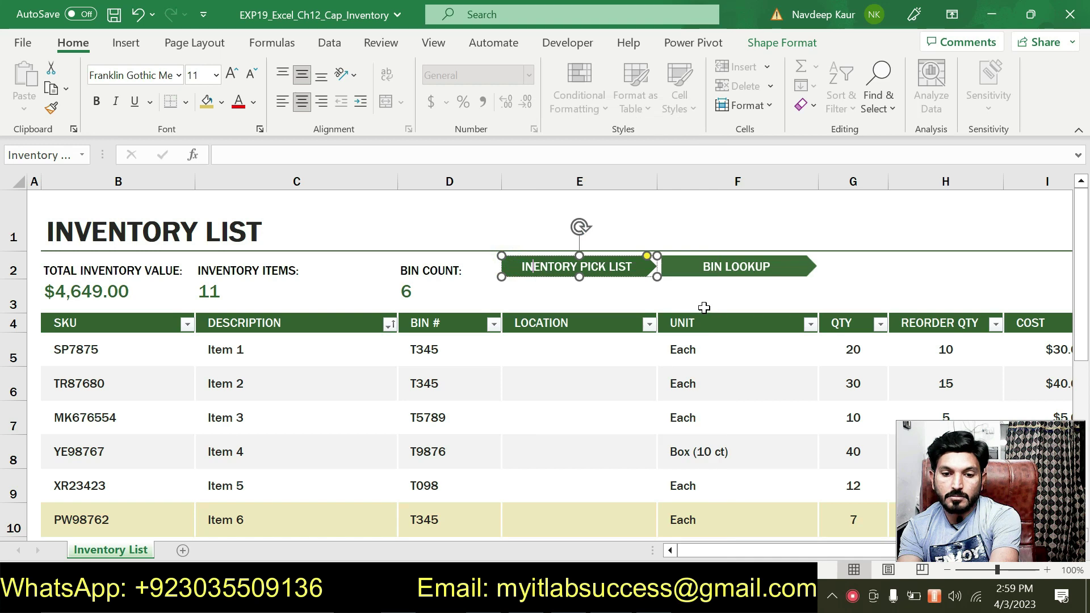
pyautogui.click(655, 268)
pyautogui.press('Delete')
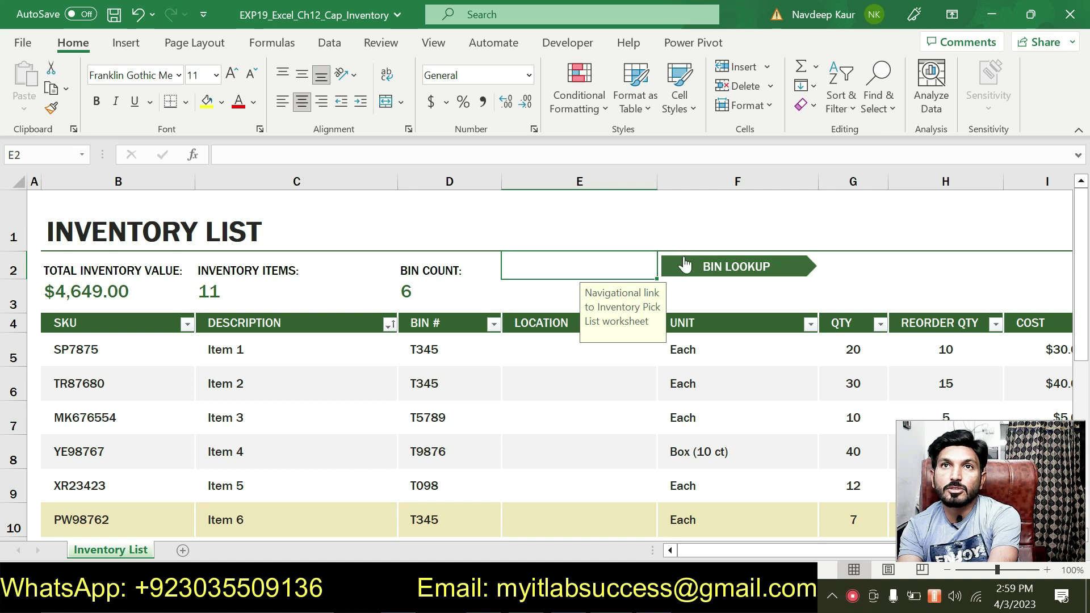
# - Delete the BIN LOOKUP icon over cell F2 without following its link
pyautogui.keyDown('ctrl'); pyautogui.click(685, 259); pyautogui.keyUp('ctrl')
pyautogui.rightClick(685, 258)
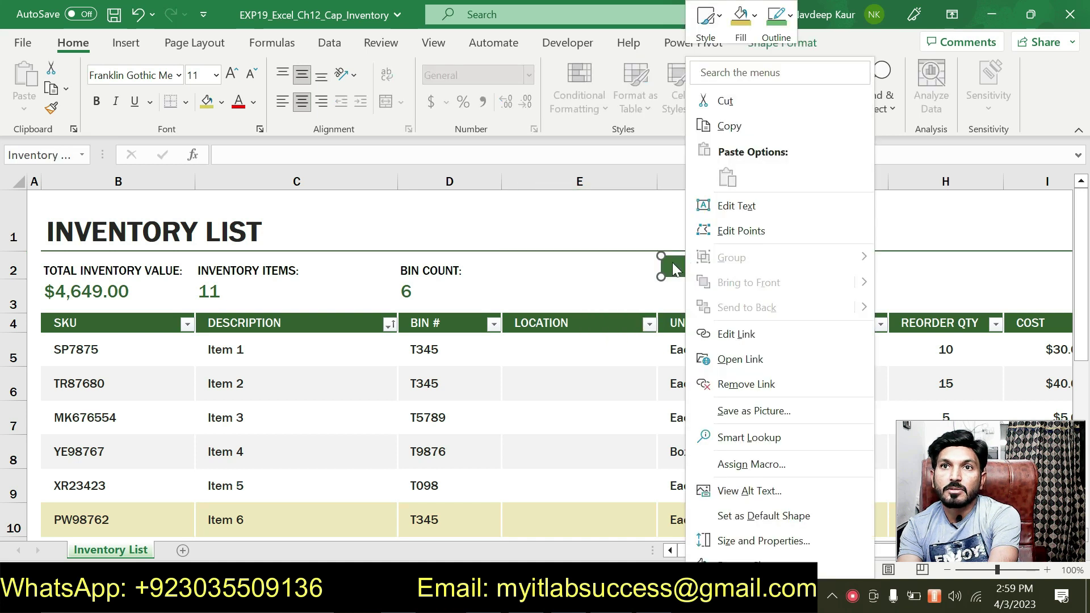
pyautogui.press('Escape')
pyautogui.press('Delete')
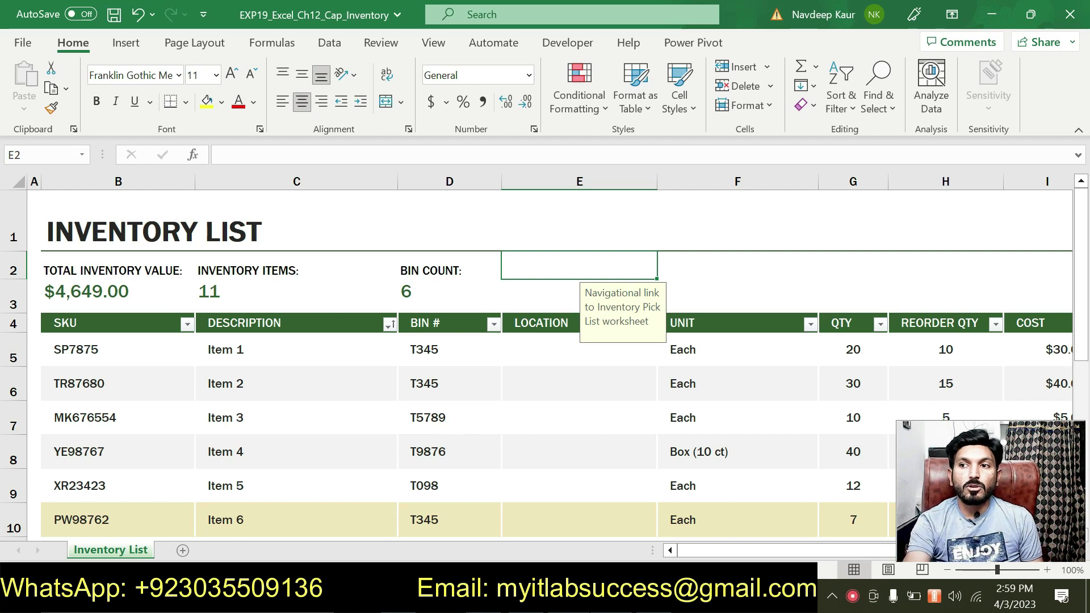
# - Copy the range reference A1:K15 from step 3 of the Word instructions and select that range in the Excel workbook
pyautogui.click(570, 597)
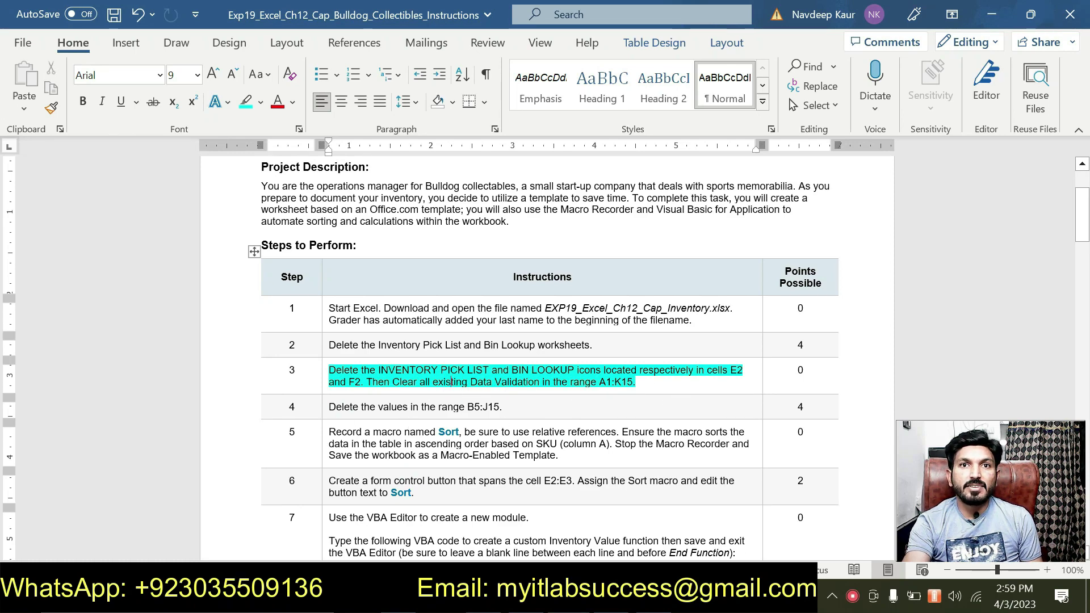
pyautogui.click(602, 383)
pyautogui.doubleClick(602, 383)
pyautogui.hotkey('ctrl', 'c')
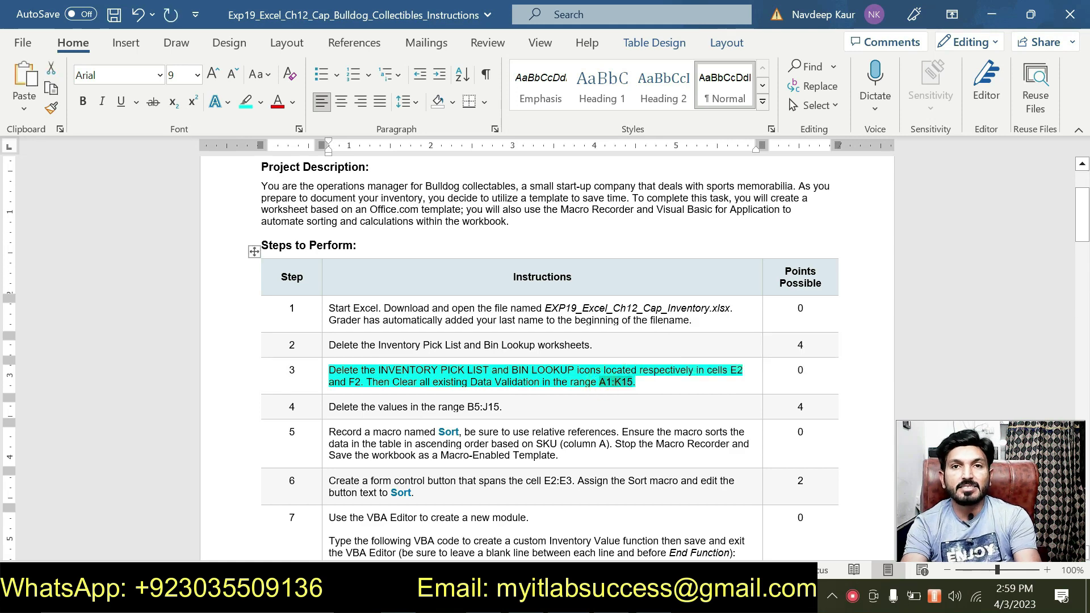
pyautogui.hotkey('alt', 'Tab')
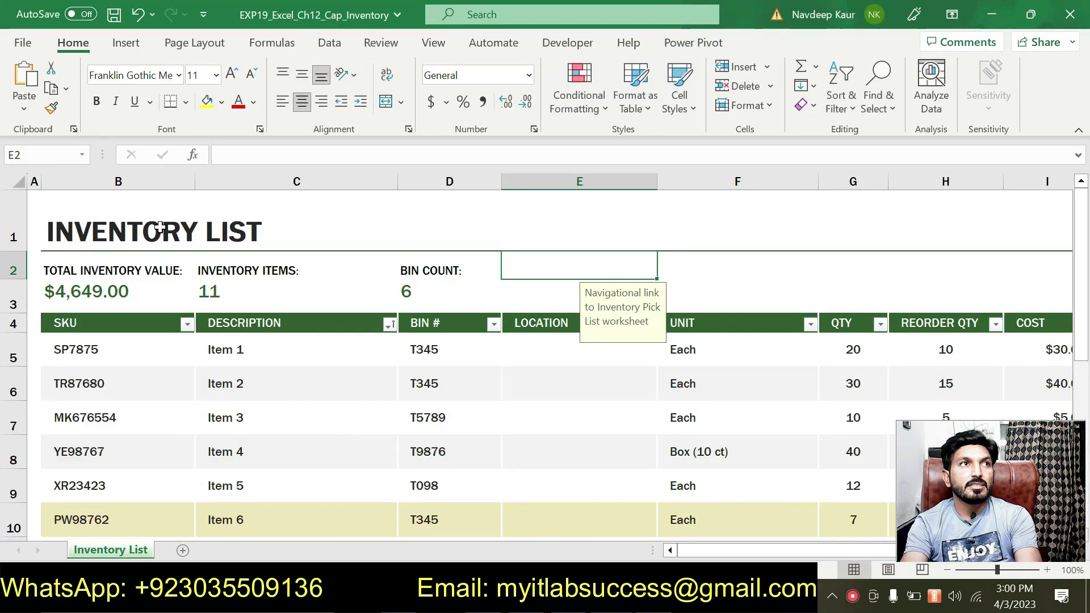
pyautogui.click(57, 149)
pyautogui.hotkey('ctrl', 'v')
pyautogui.press('Return')
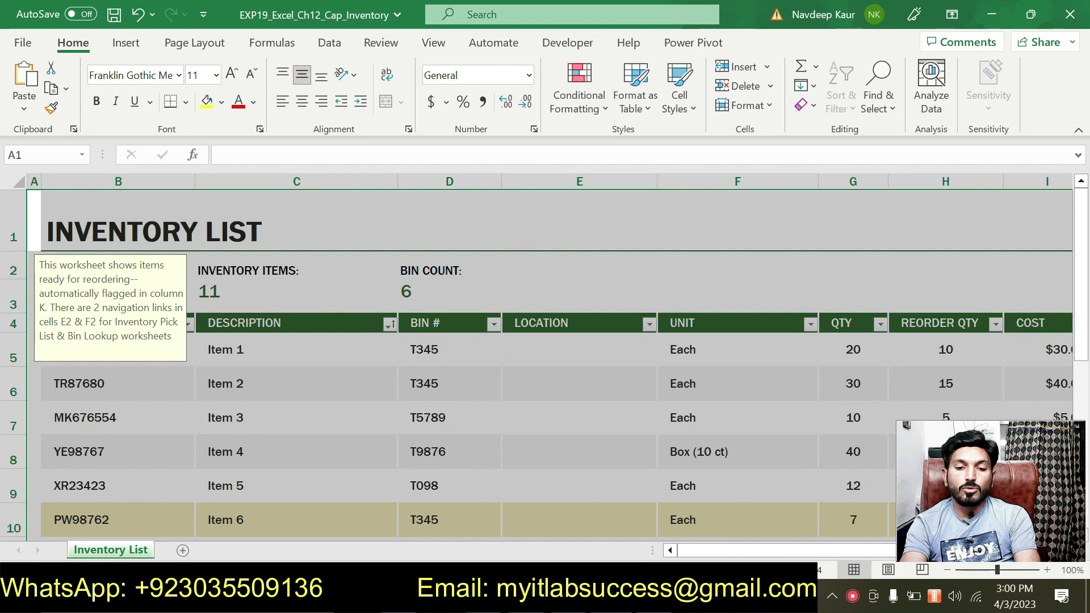
# - Erase the mixed validation settings and clear all data validation, including input messages, from the selected range A1:K15
pyautogui.click(335, 43)
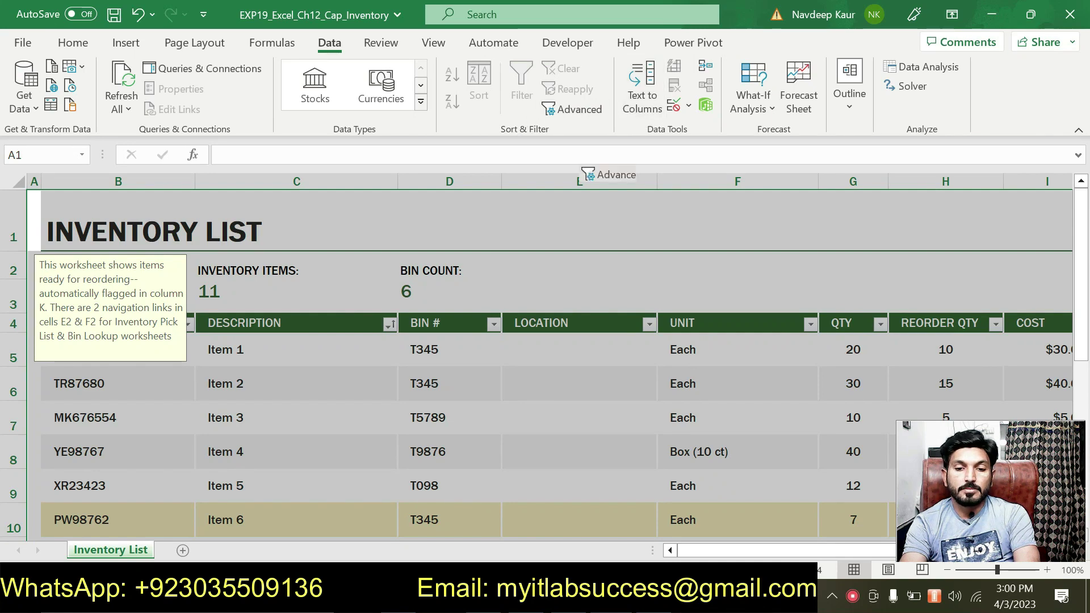
pyautogui.click(689, 106)
pyautogui.click(692, 131)
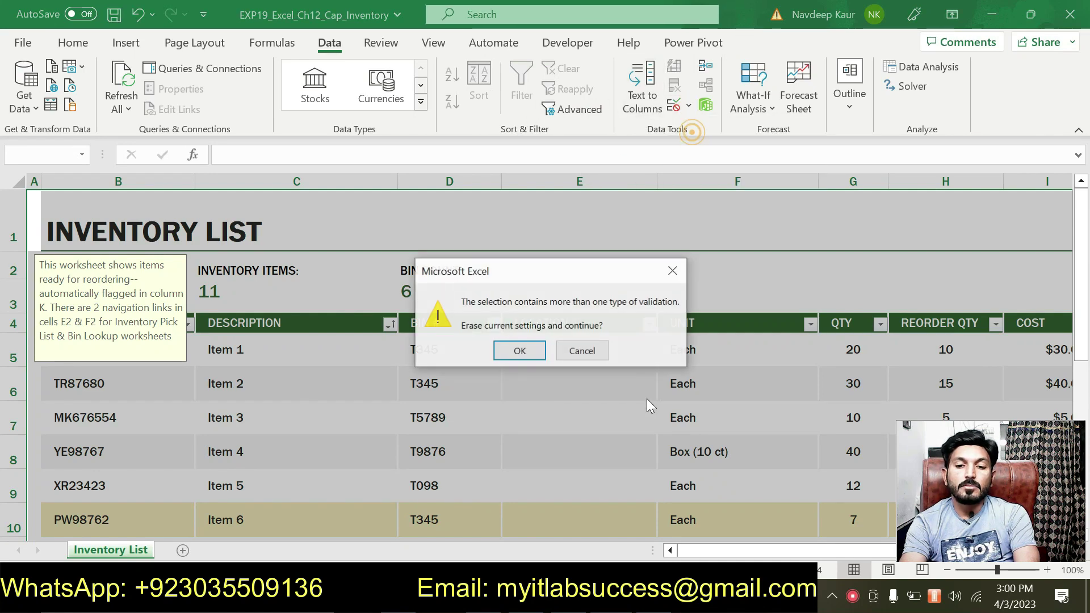
pyautogui.click(530, 356)
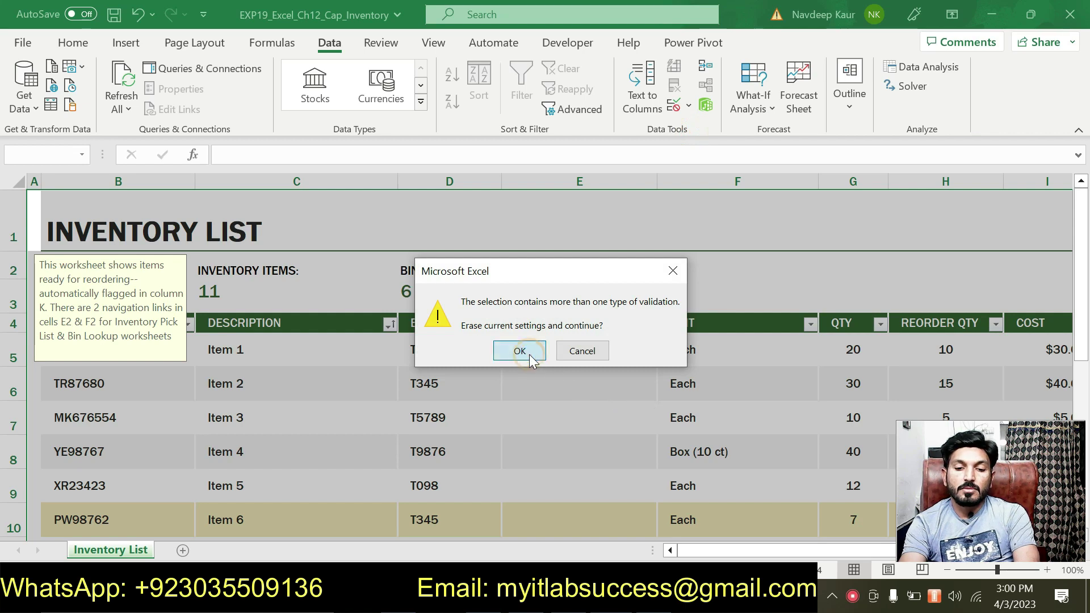
pyautogui.click(288, 454)
pyautogui.click(341, 230)
pyautogui.click(291, 459)
pyautogui.click(292, 460)
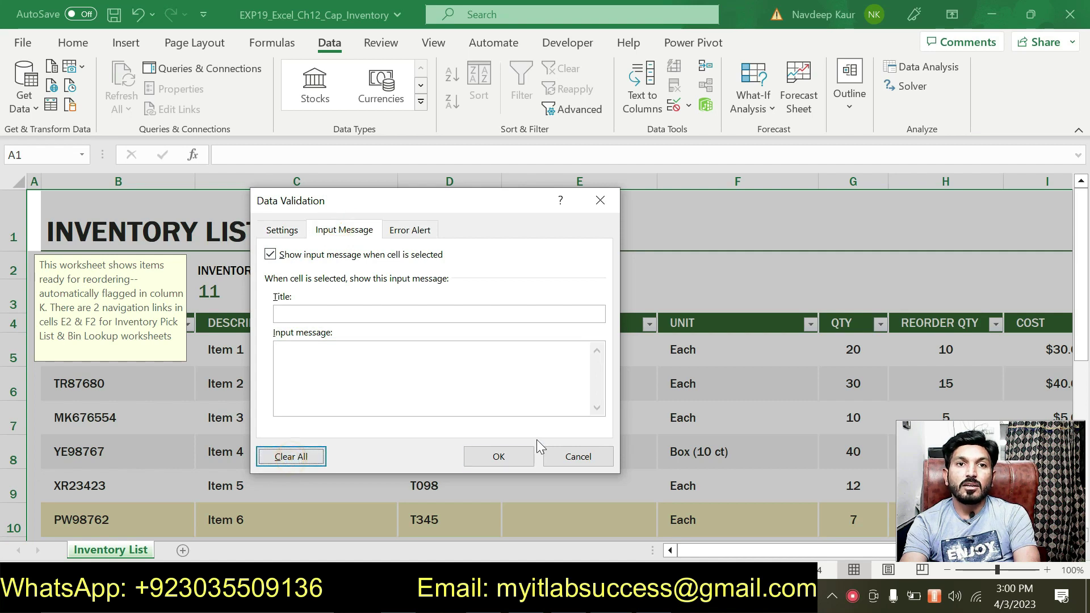
pyautogui.click(499, 457)
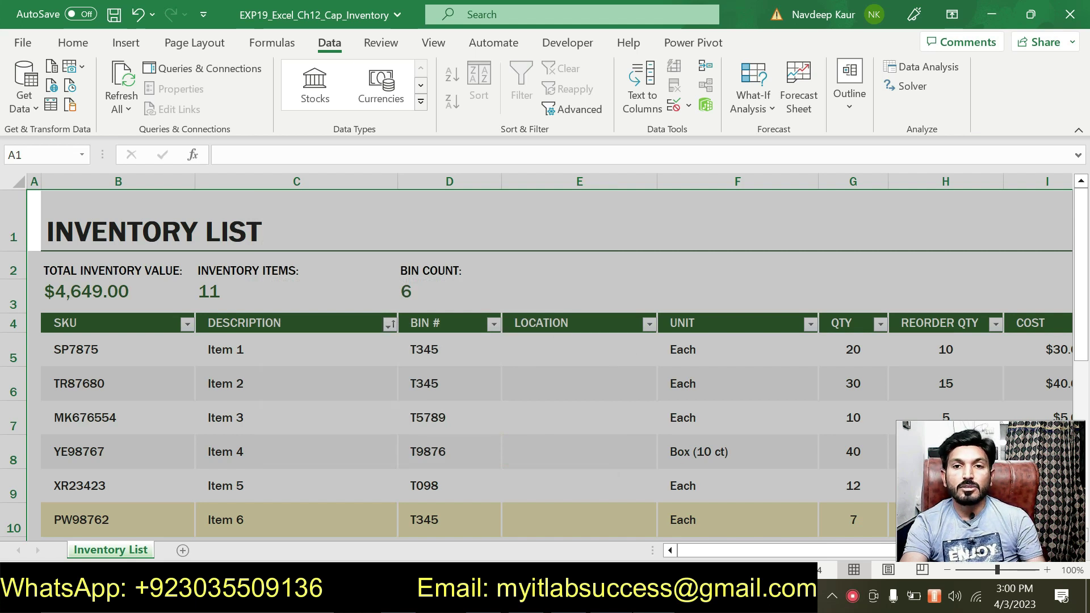
# - Switch to the Word instructions, remove the step 3 highlight, and highlight the step 4 instruction in turquoise
pyautogui.hotkey('alt', 'Tab')
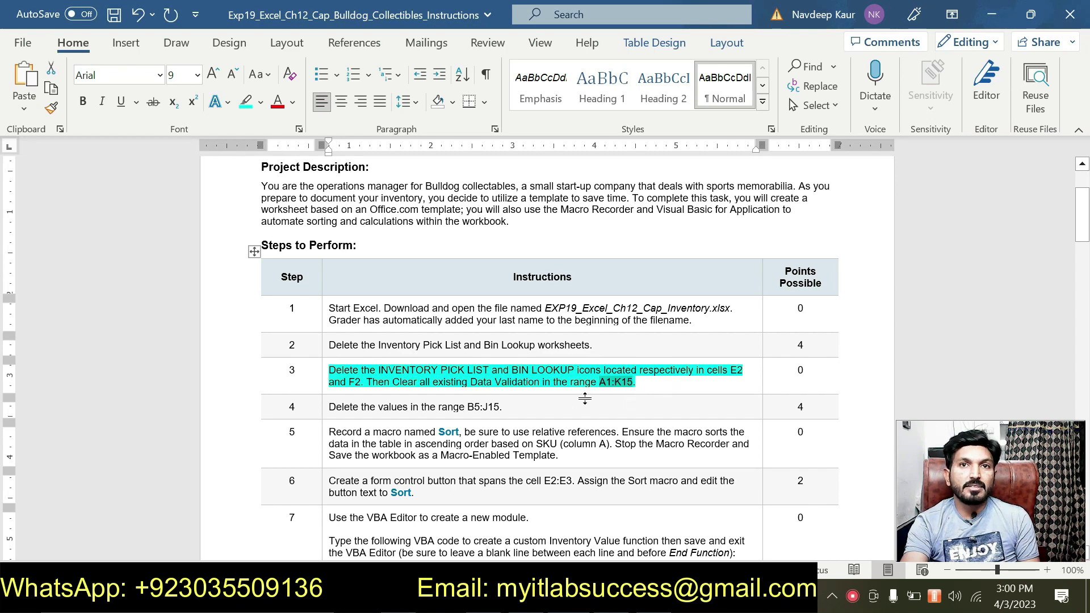
pyautogui.moveTo(636, 383); pyautogui.dragTo(328, 370)
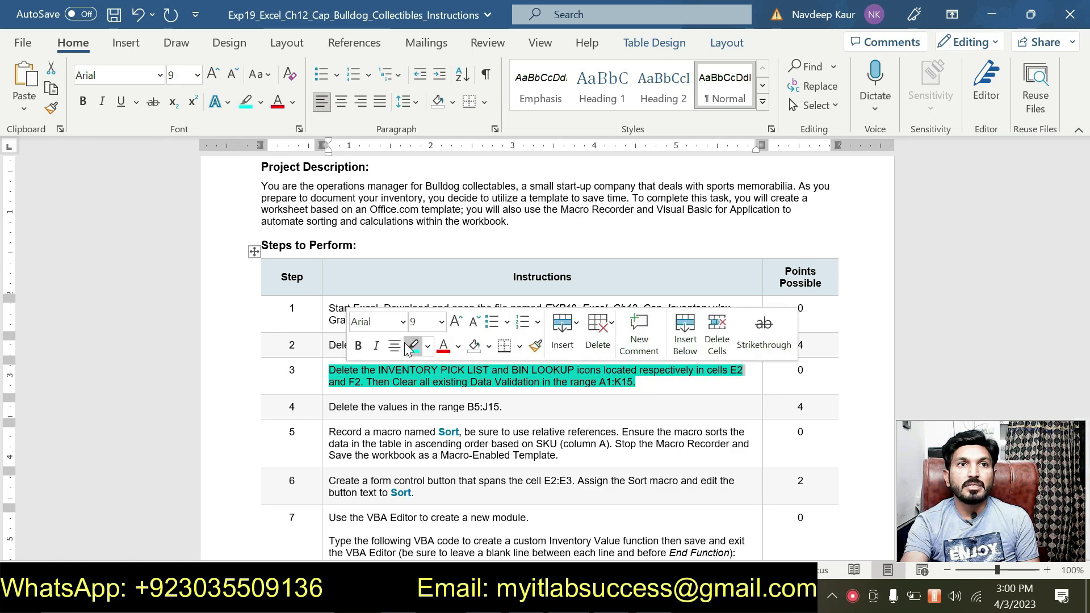
pyautogui.moveTo(459, 407); pyautogui.dragTo(329, 407)
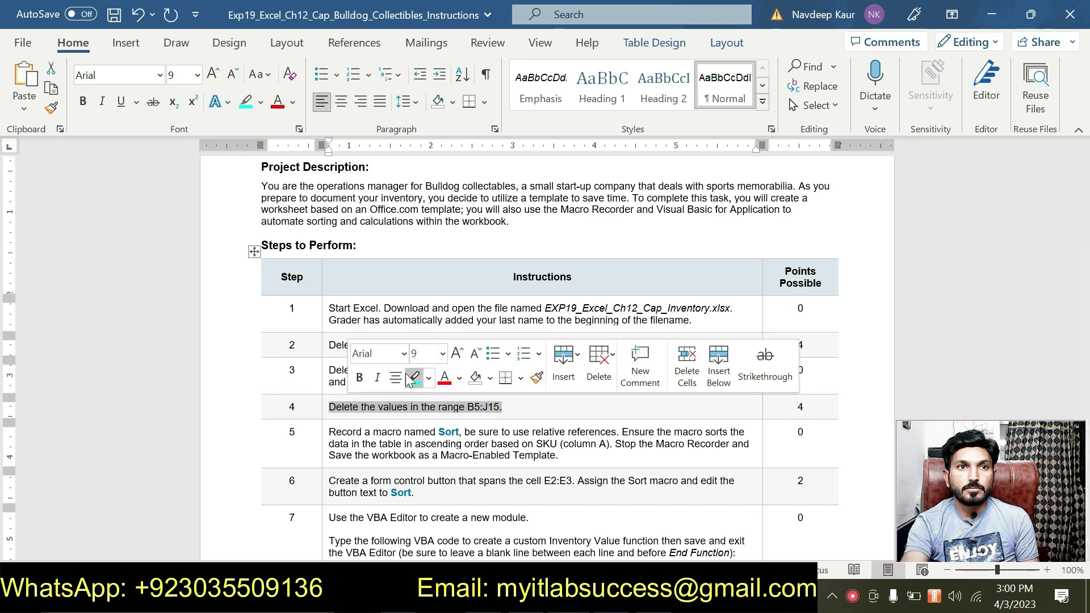
pyautogui.click(410, 376)
pyautogui.click(482, 407)
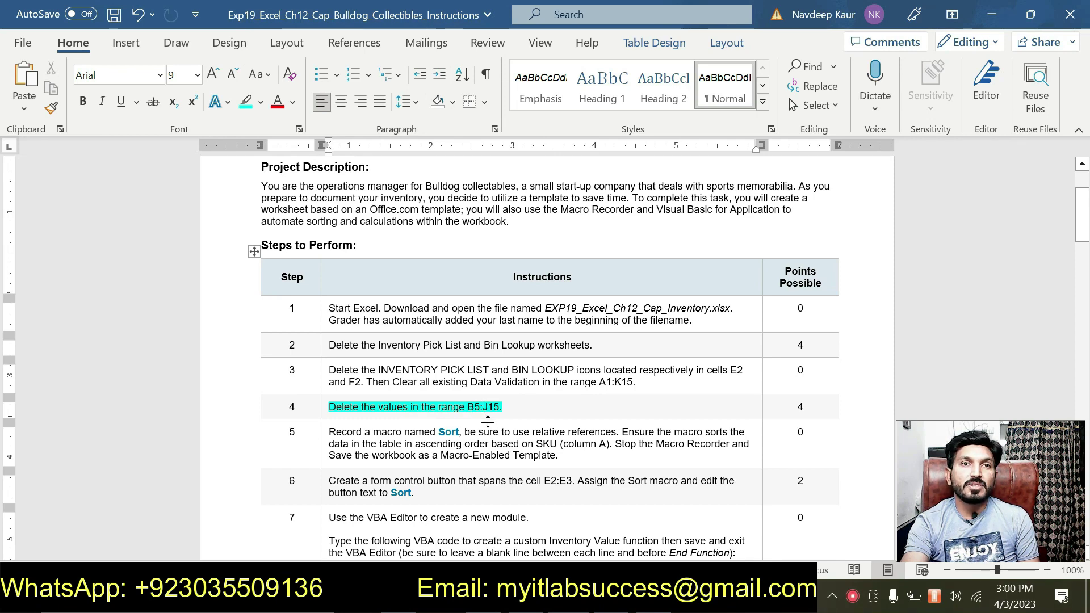
# - Take the range B5:J15 from step 4, delete the values in that range in the Excel workbook, and return to the Word instructions
pyautogui.moveTo(467, 407); pyautogui.dragTo(492, 412)
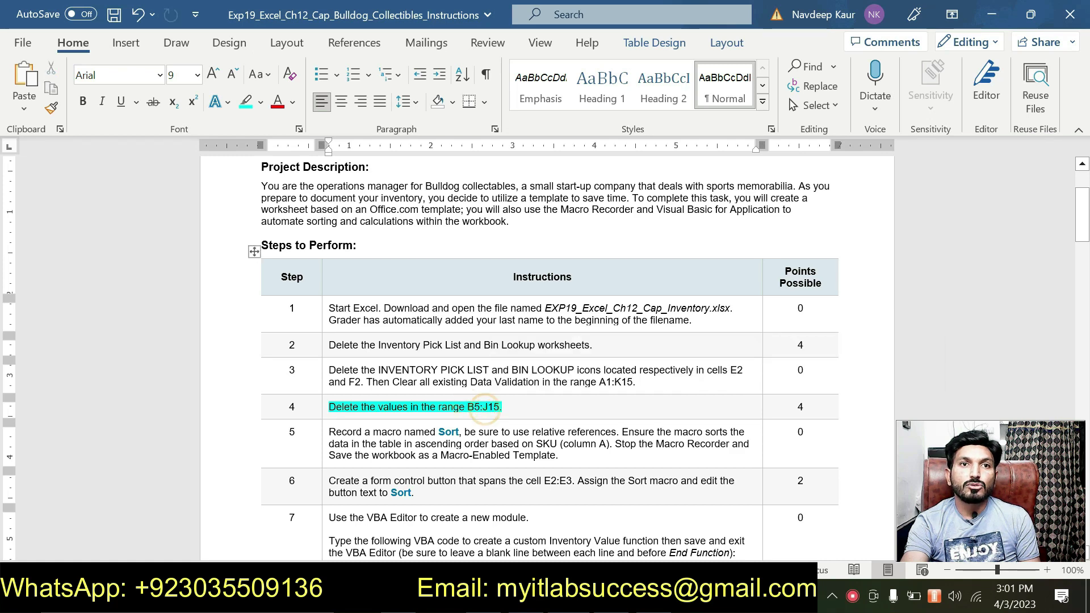
pyautogui.click(467, 408)
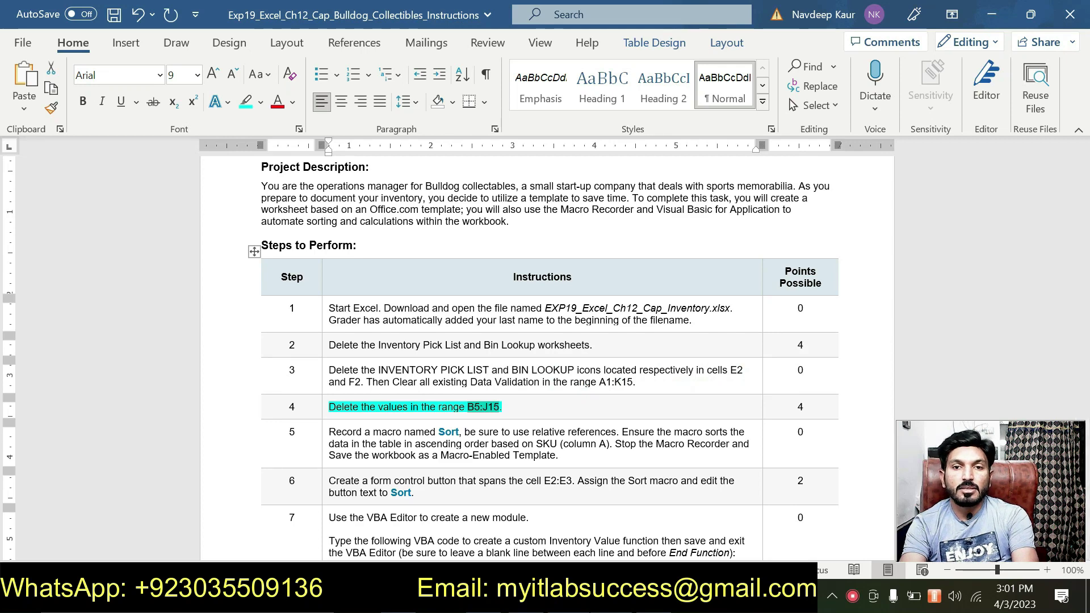
pyautogui.hotkey('alt', 'Tab')
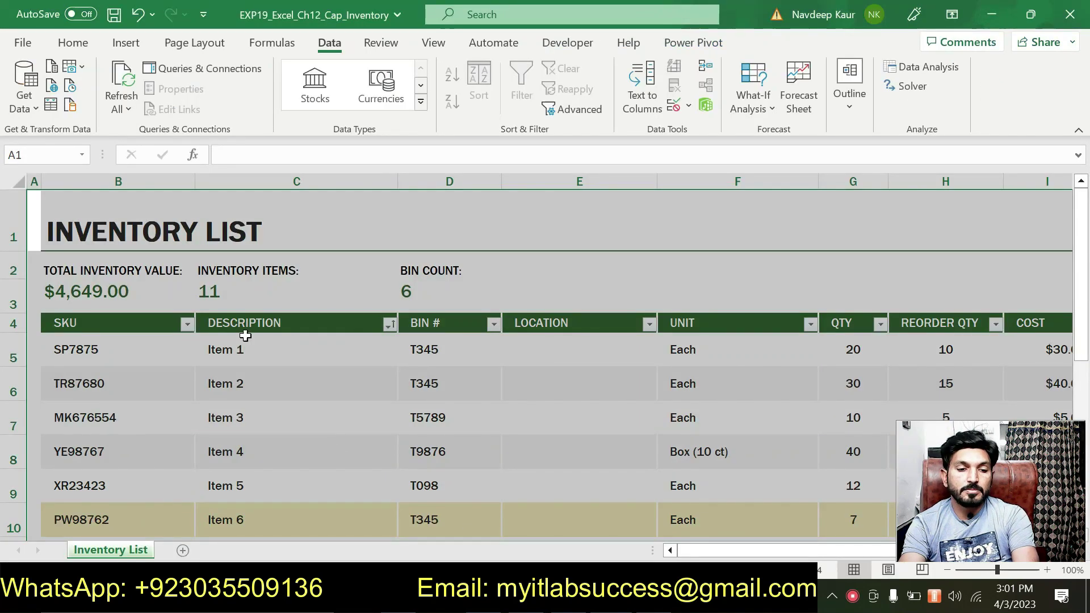
pyautogui.click(55, 156)
pyautogui.write('B5:I15')
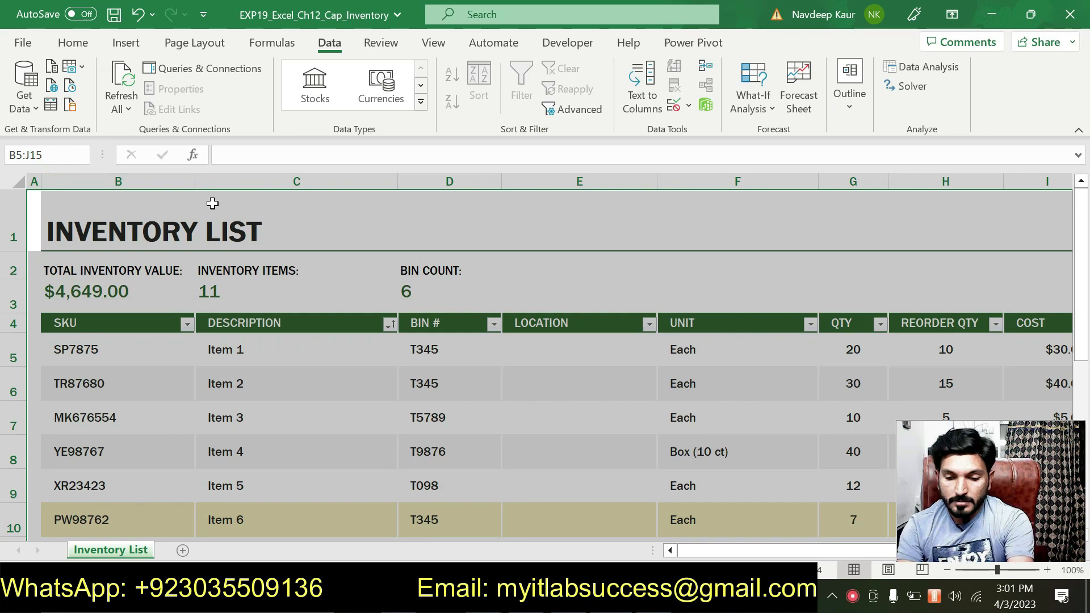
pyautogui.press('Return')
pyautogui.scroll(2, 353, 309)
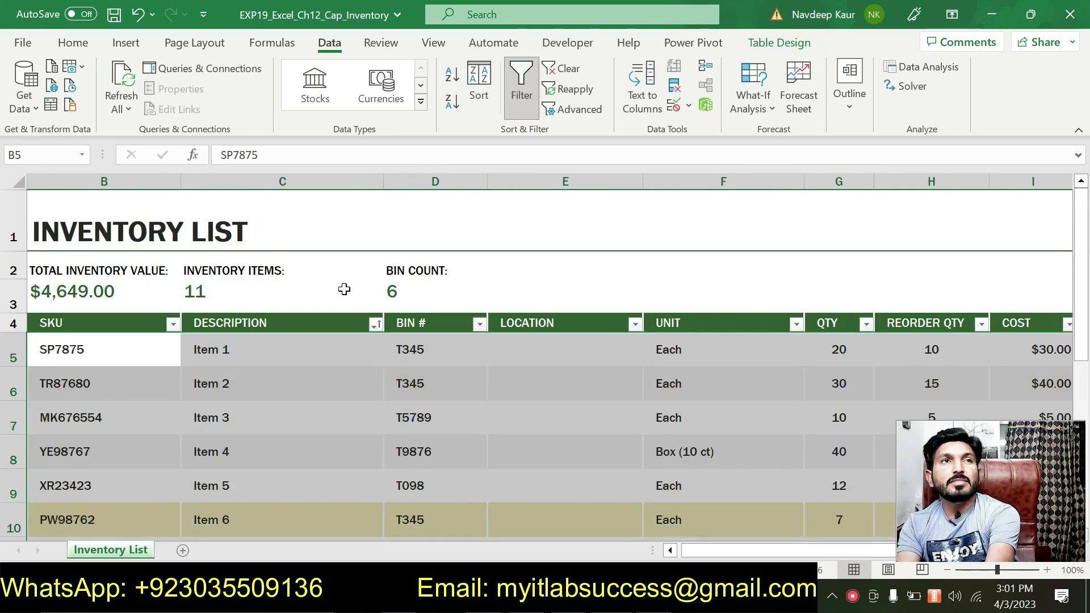
pyautogui.press('Delete')
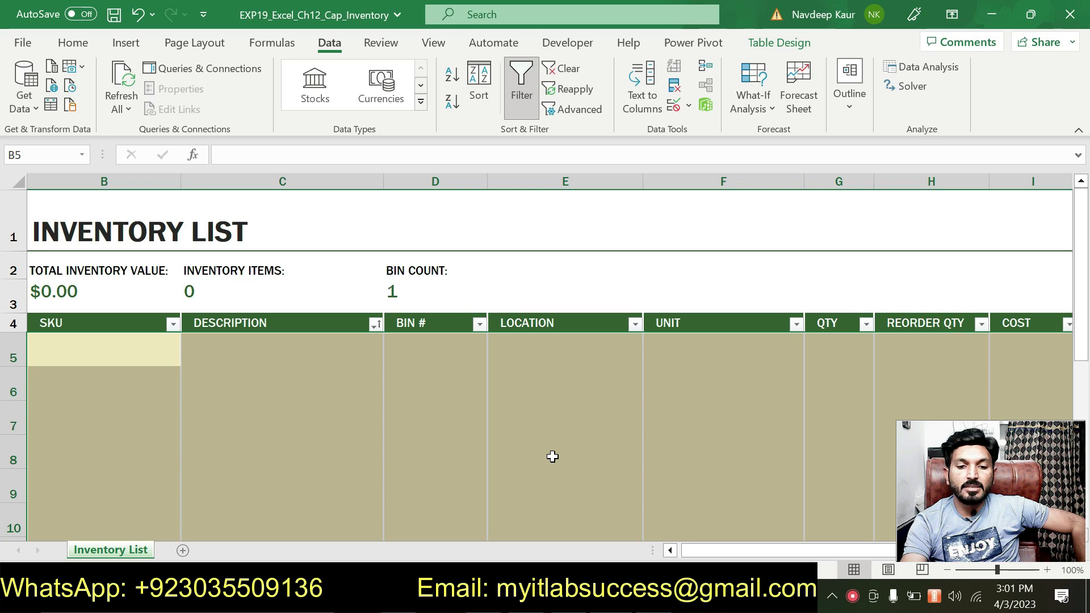
pyautogui.hotkey('alt', 'Tab')
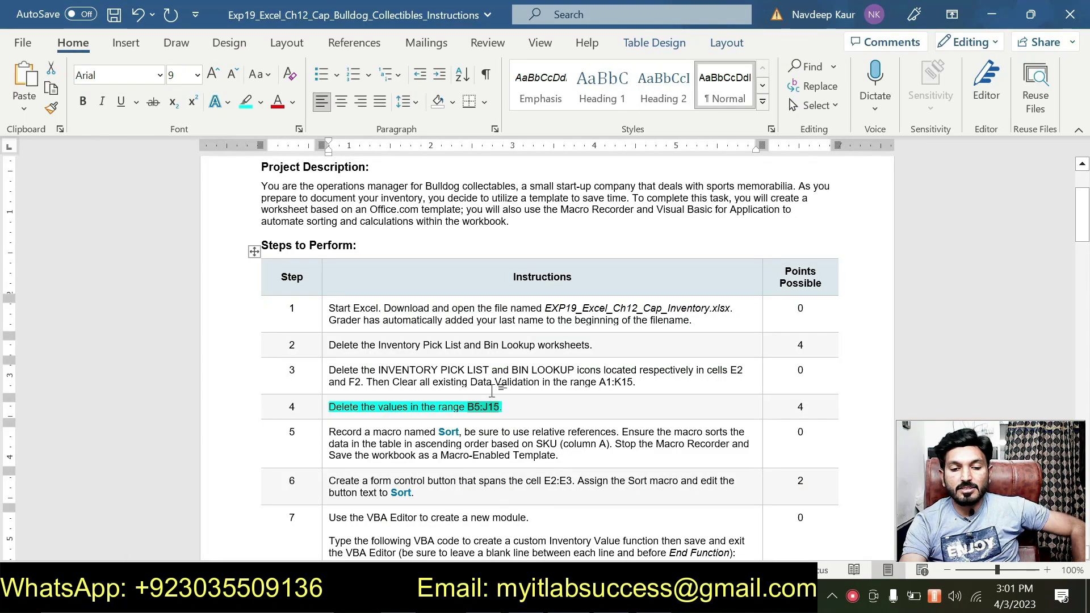
# - Remove the highlight from the step 4 instruction and highlight the step 5 instruction in turquoise
pyautogui.moveTo(502, 407); pyautogui.dragTo(329, 407)
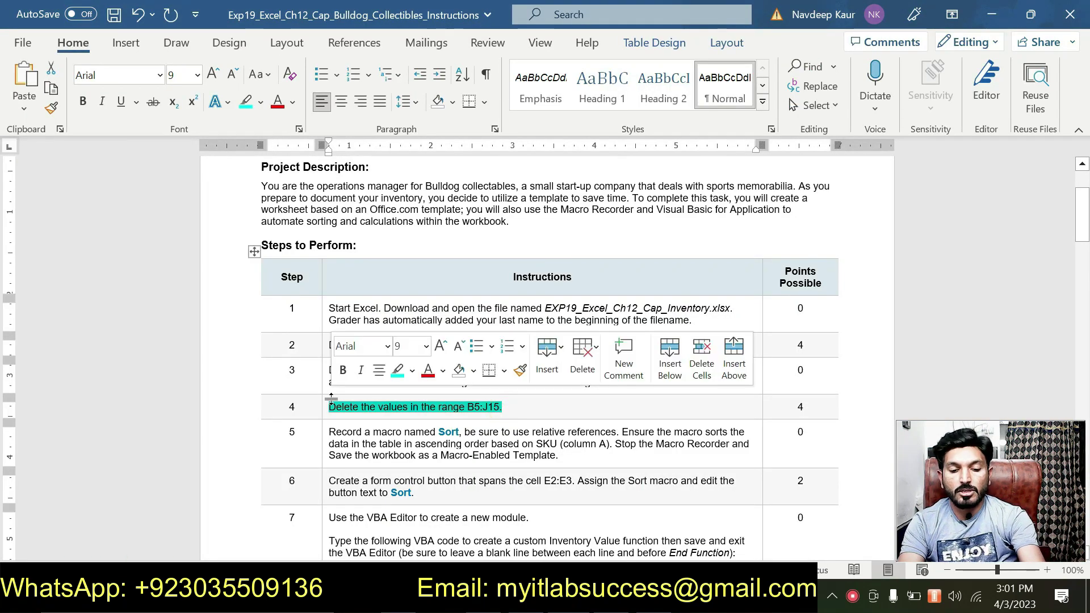
pyautogui.click(398, 371)
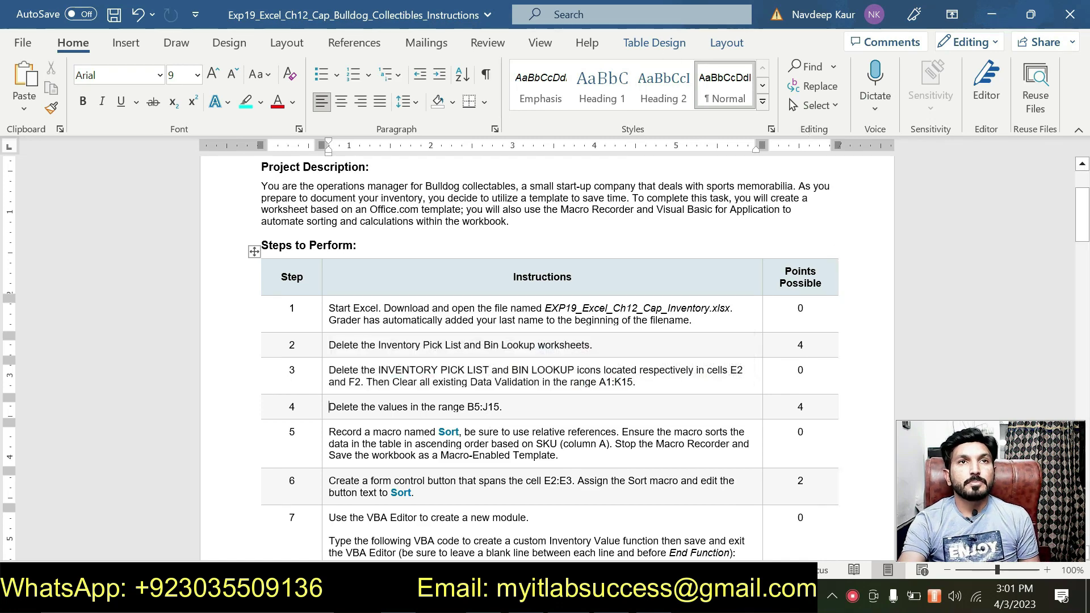
pyautogui.scroll(2, 489, 421)
pyautogui.scroll(-1, 546, 352)
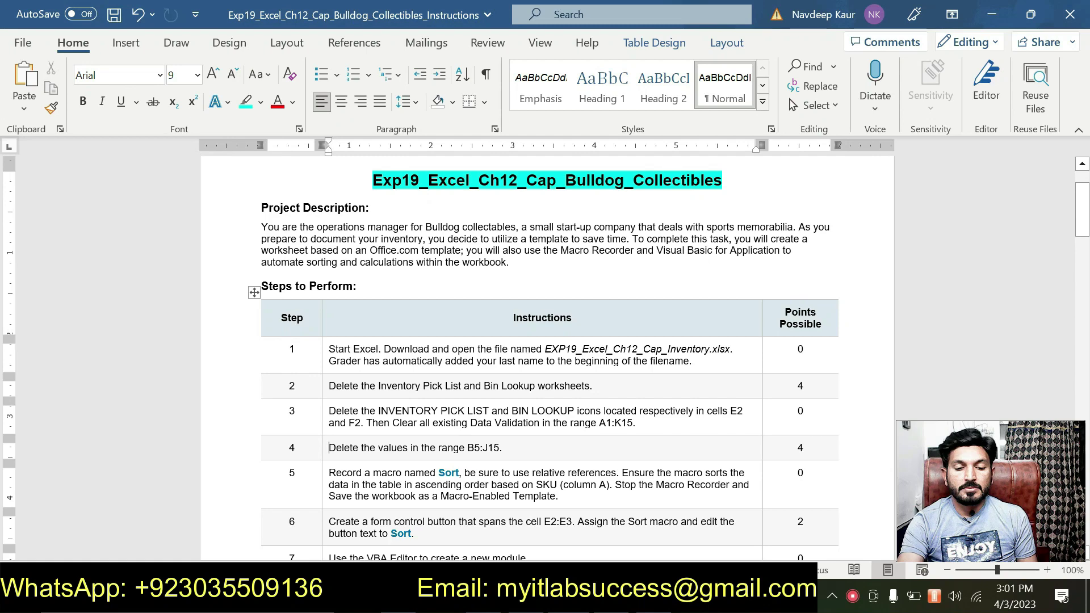
pyautogui.moveTo(559, 496); pyautogui.dragTo(329, 473)
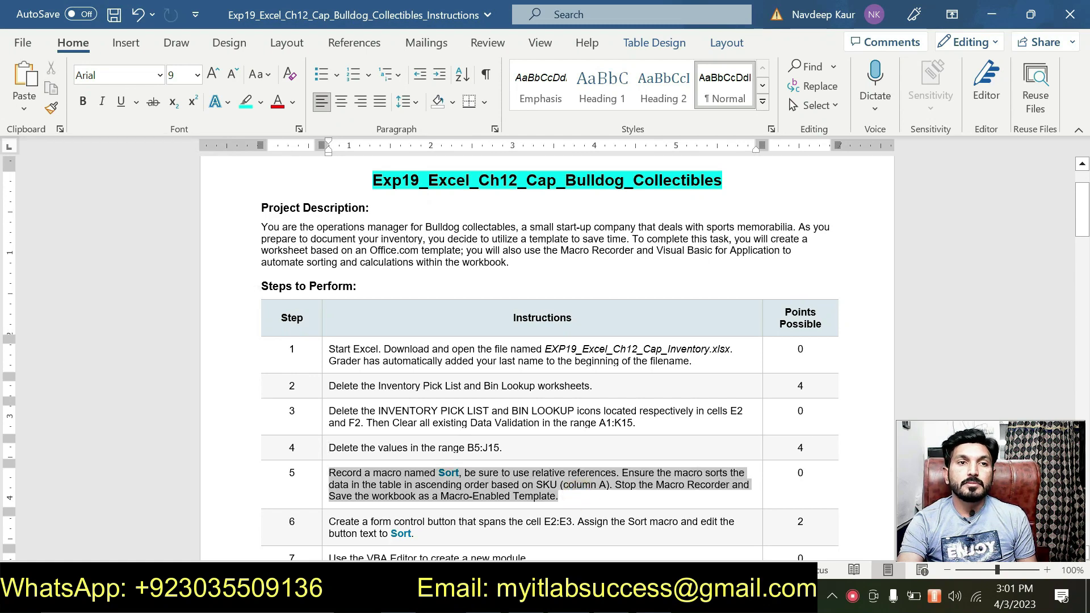
pyautogui.click(419, 440)
# - Look through the remaining project instructions down to step 20, and return to the Sort macro requirements in step 5
pyautogui.scroll(-15, 448, 416)
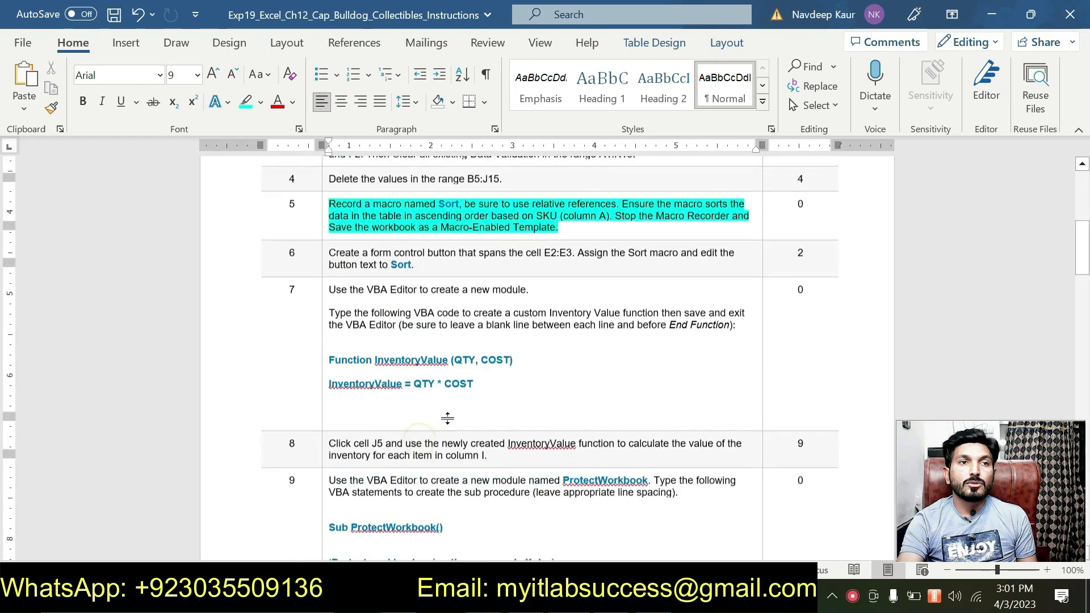
pyautogui.scroll(-15, 448, 416)
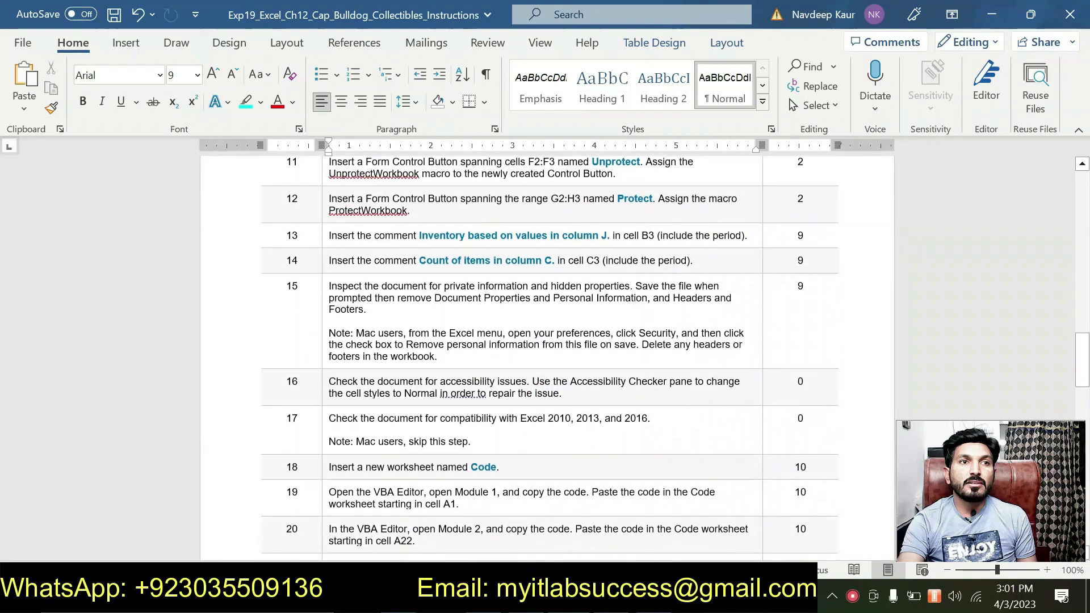
pyautogui.scroll(10, 548, 358)
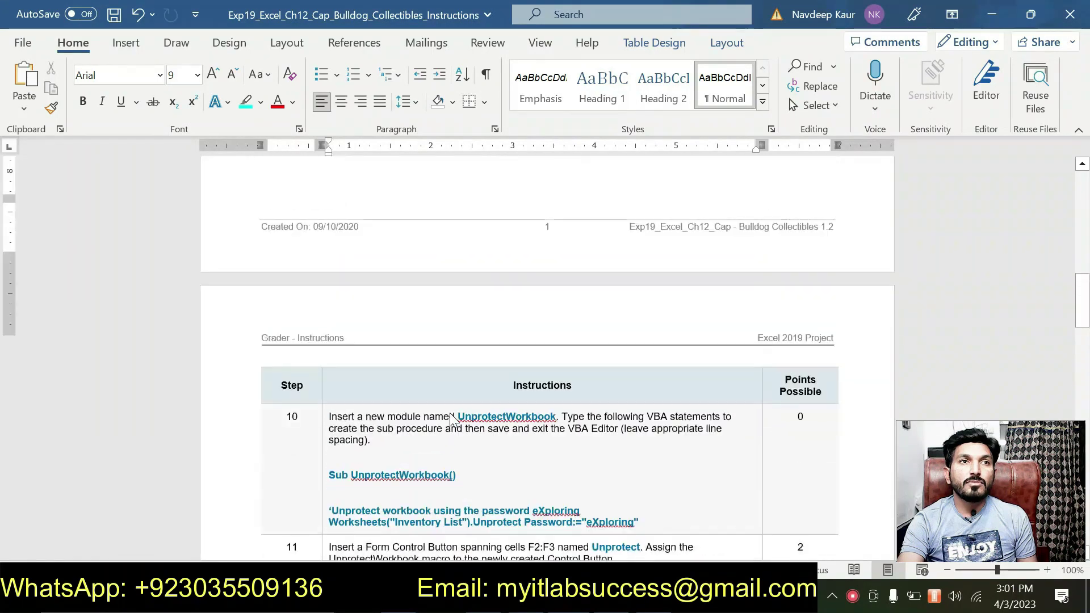
pyautogui.scroll(10, 548, 358)
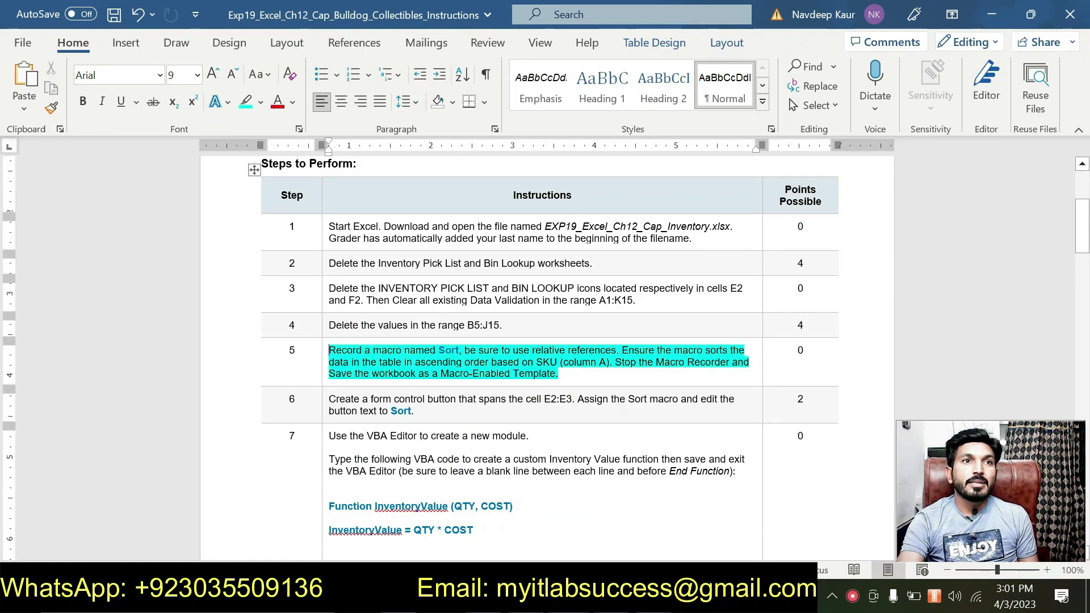
pyautogui.scroll(1, 548, 358)
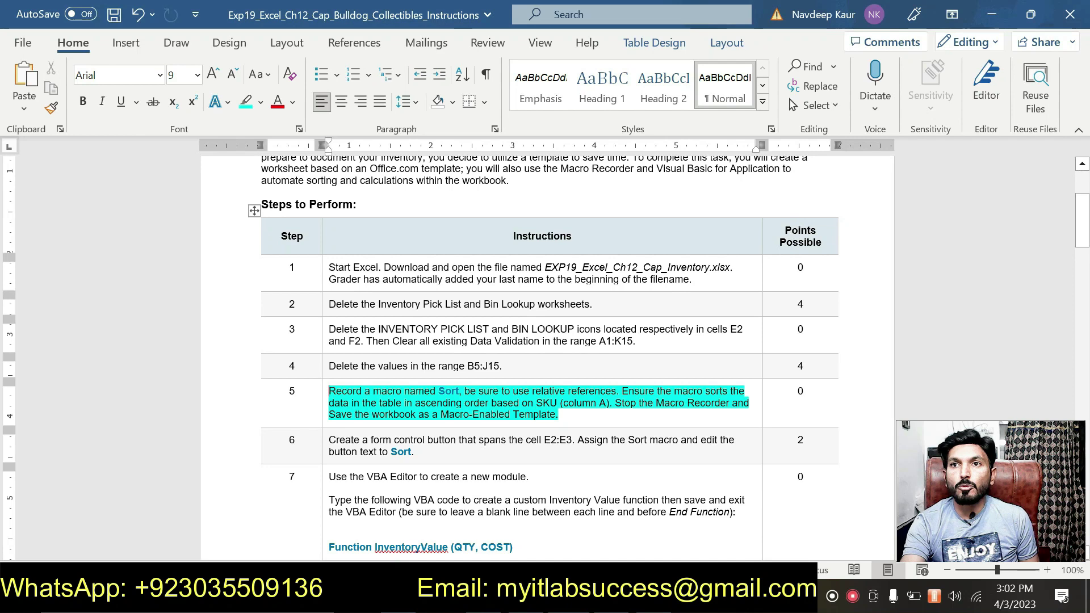
pyautogui.doubleClick(800, 391)
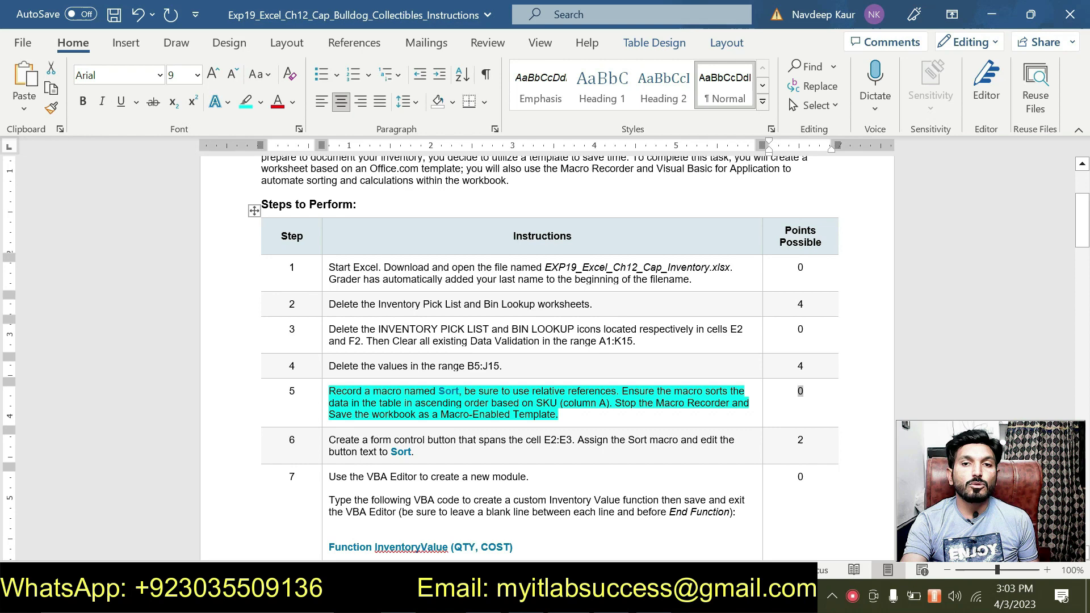
# - Switch to the Excel workbook, set up a new macro recording, and name the macro Sort
pyautogui.hotkey('alt', 'Tab')
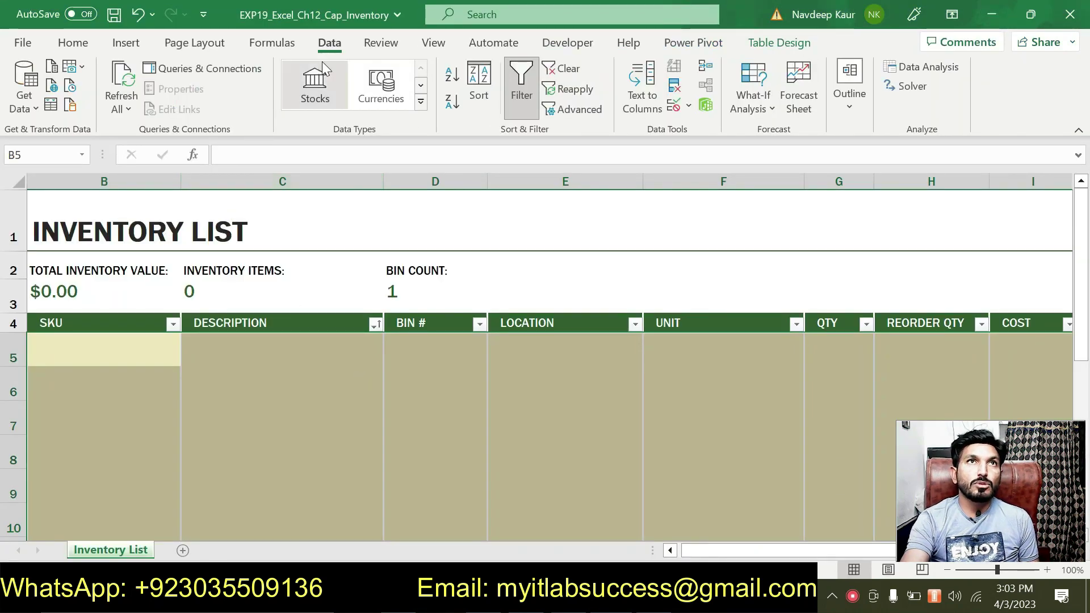
pyautogui.click(559, 48)
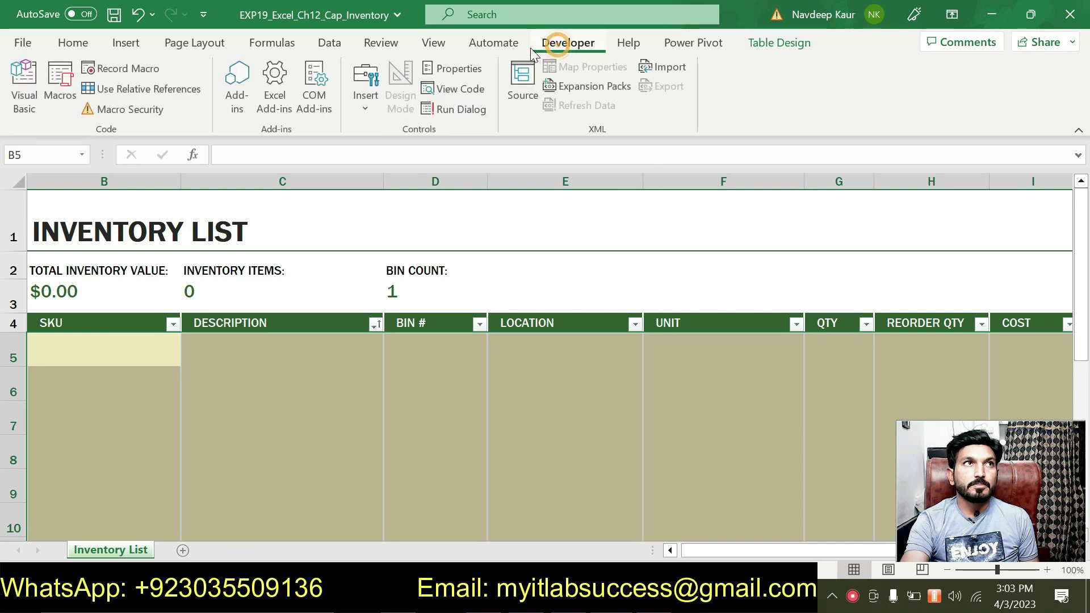
pyautogui.click(138, 71)
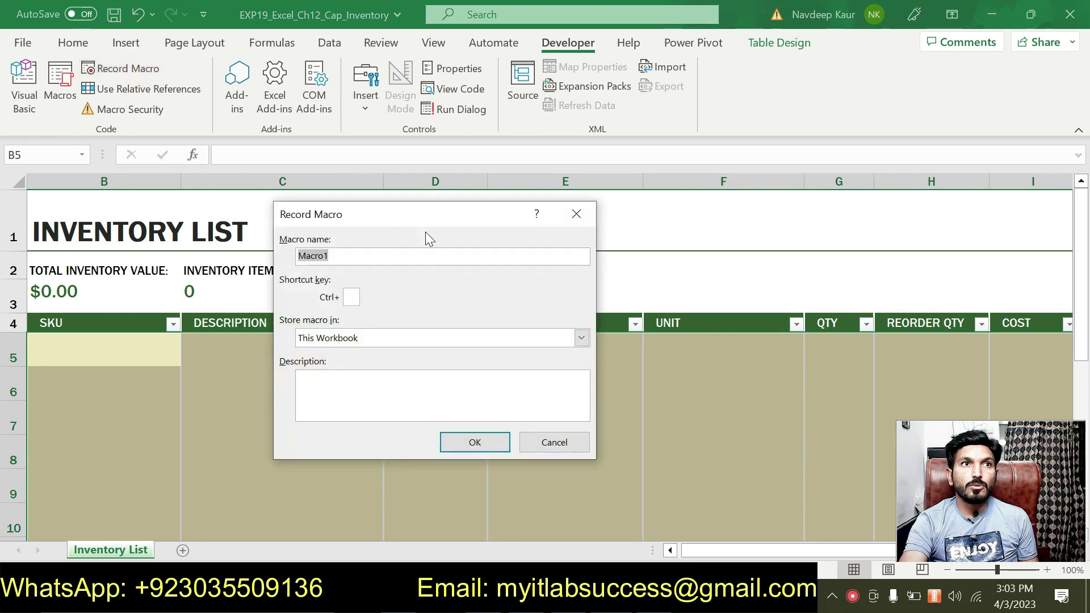
pyautogui.moveTo(427, 209); pyautogui.dragTo(554, 207)
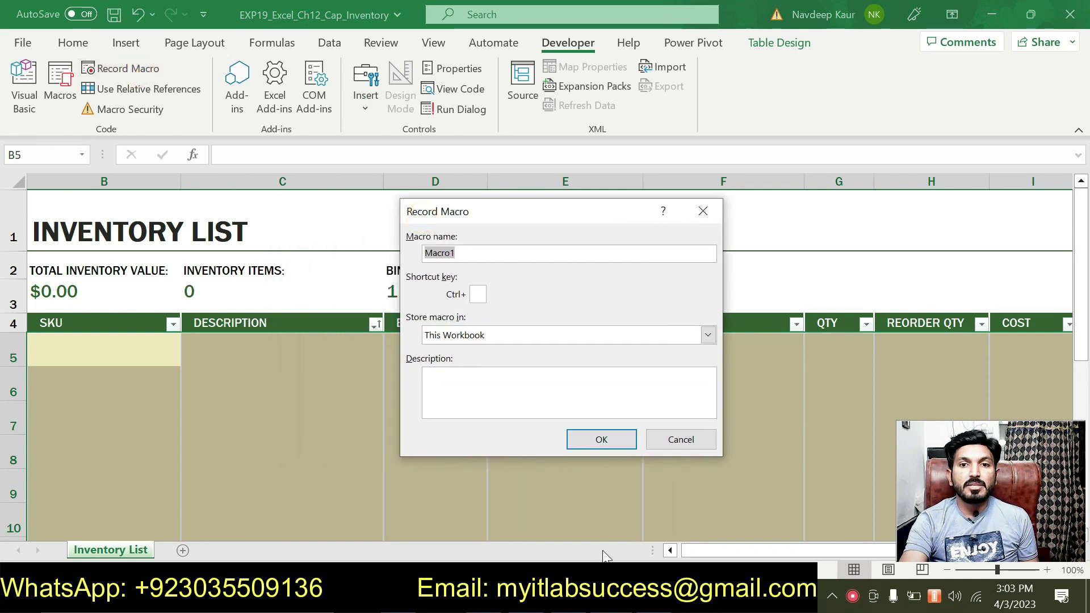
pyautogui.hotkey('alt', 'Tab')
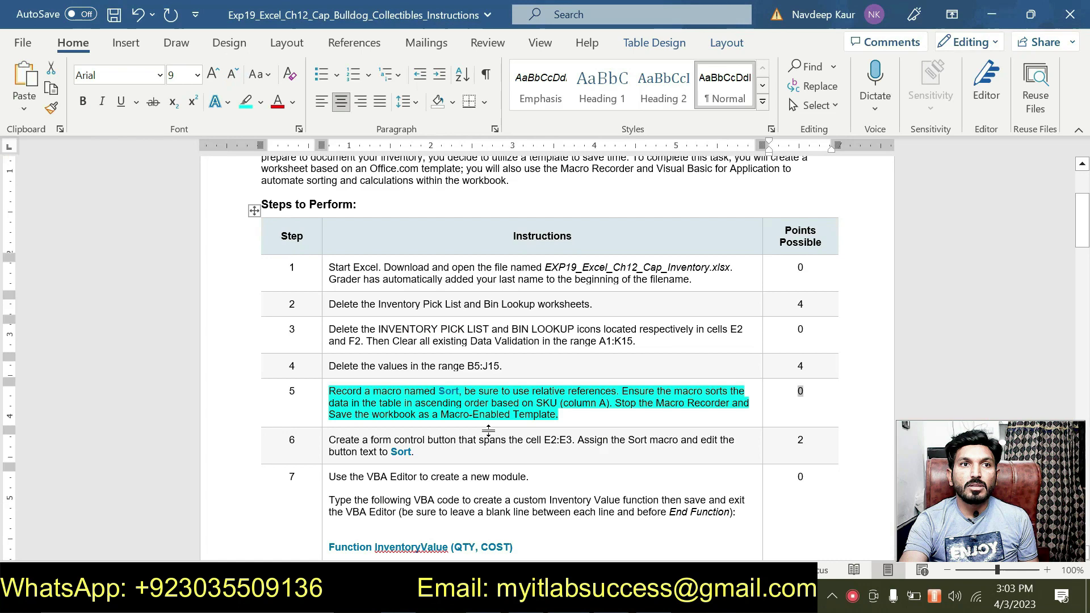
pyautogui.hotkey('alt', 'Tab')
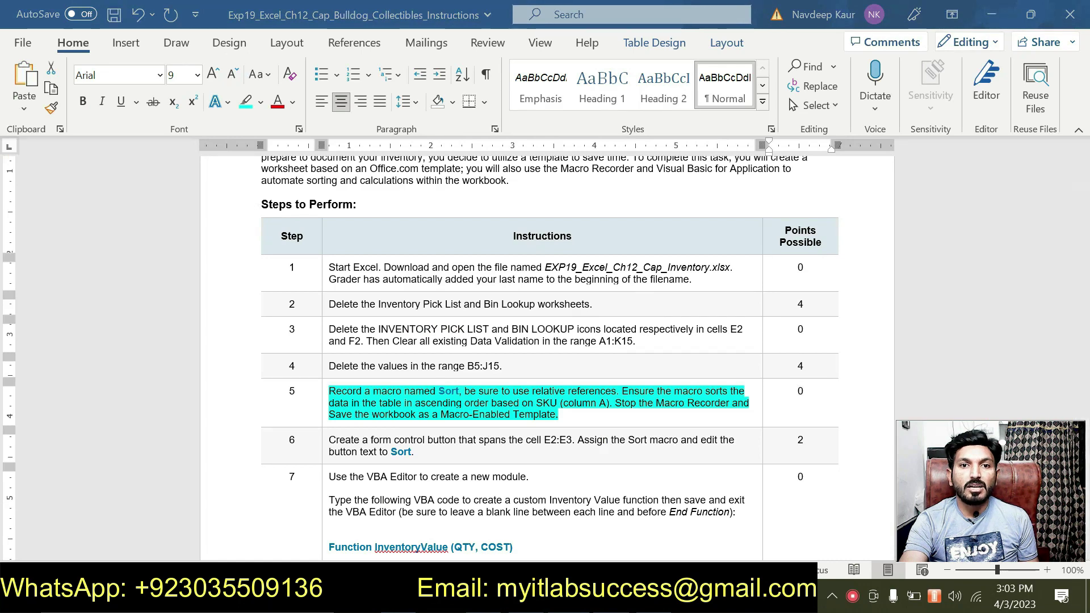
pyautogui.write('S')
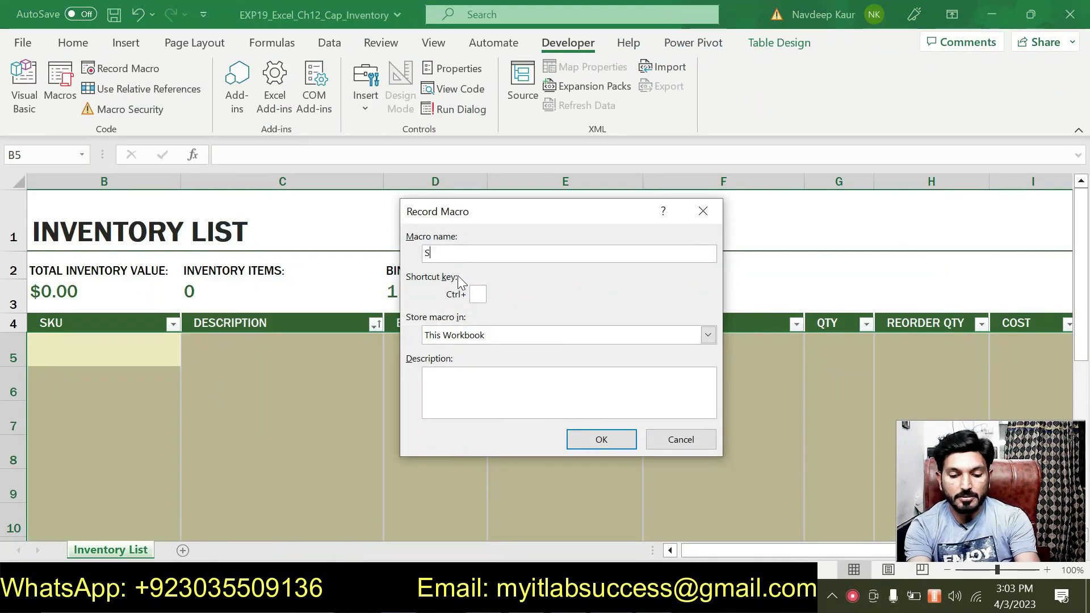
pyautogui.write('ort')
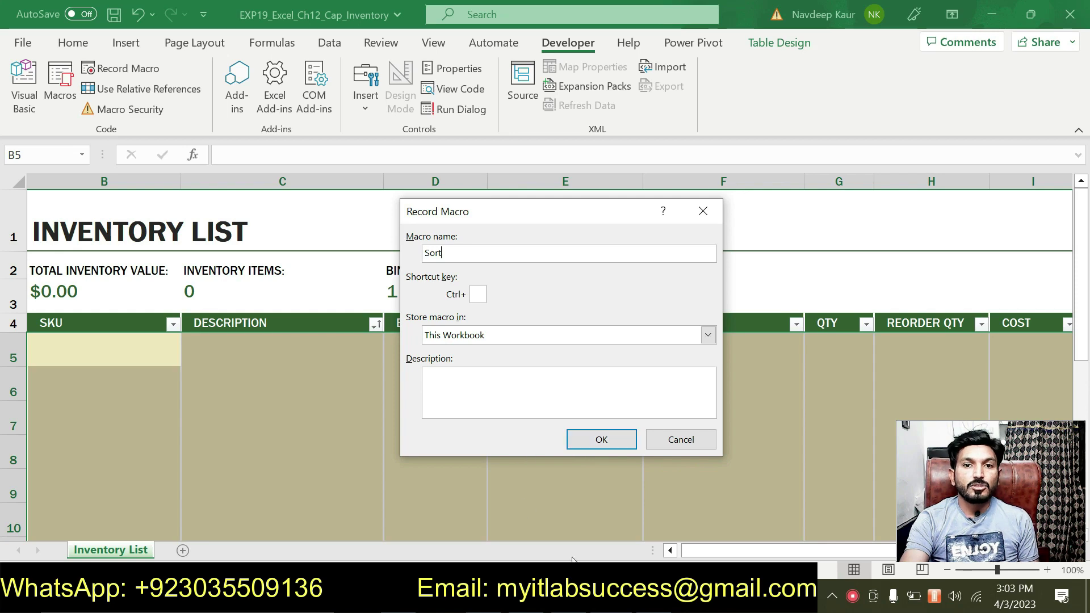
# - Check the macro settings against step 5 of the Word instructions and start recording, storing the macro in This Workbook
pyautogui.hotkey('alt', 'Tab')
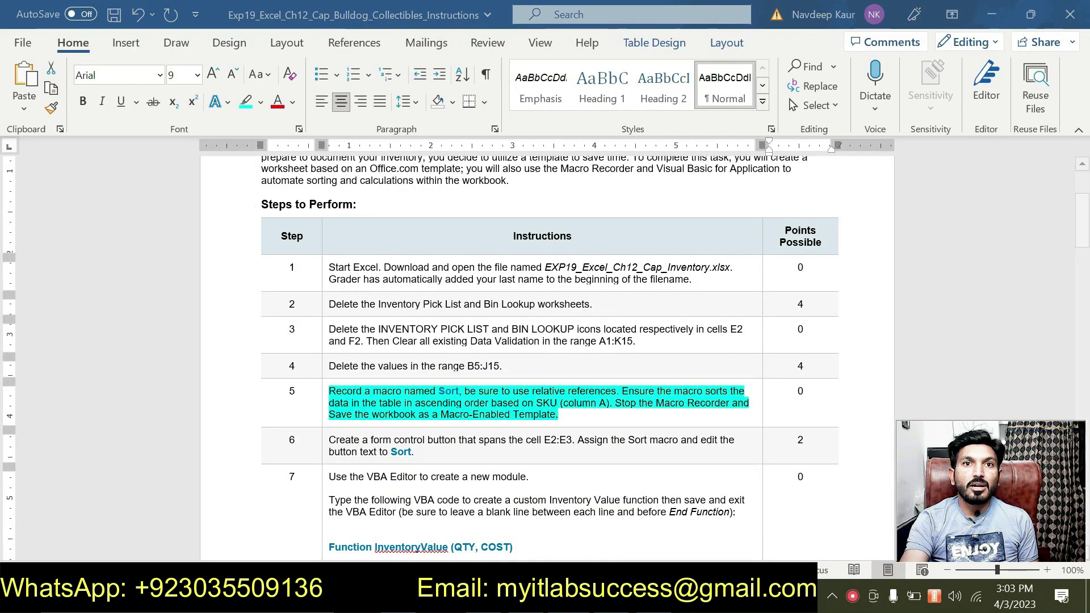
pyautogui.hotkey('alt', 'Tab')
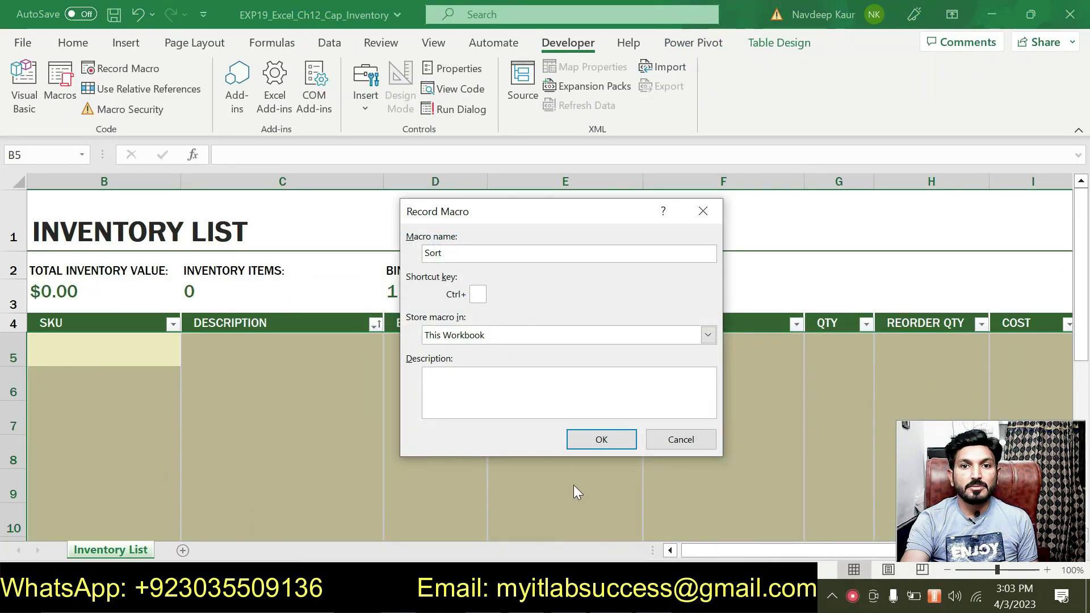
pyautogui.hotkey('alt', 'Tab')
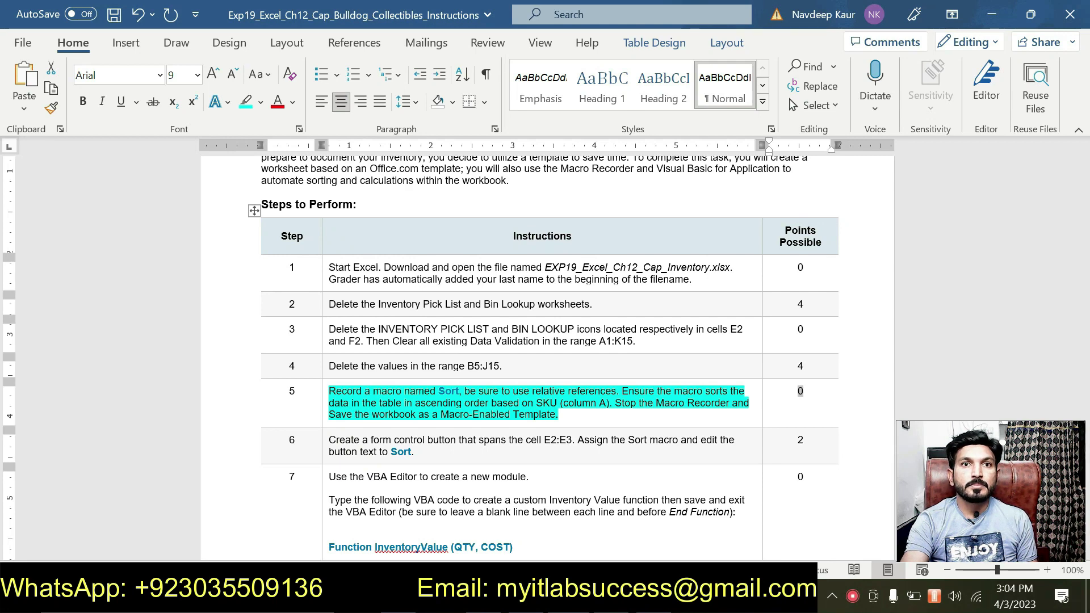
pyautogui.hotkey('alt', 'Tab')
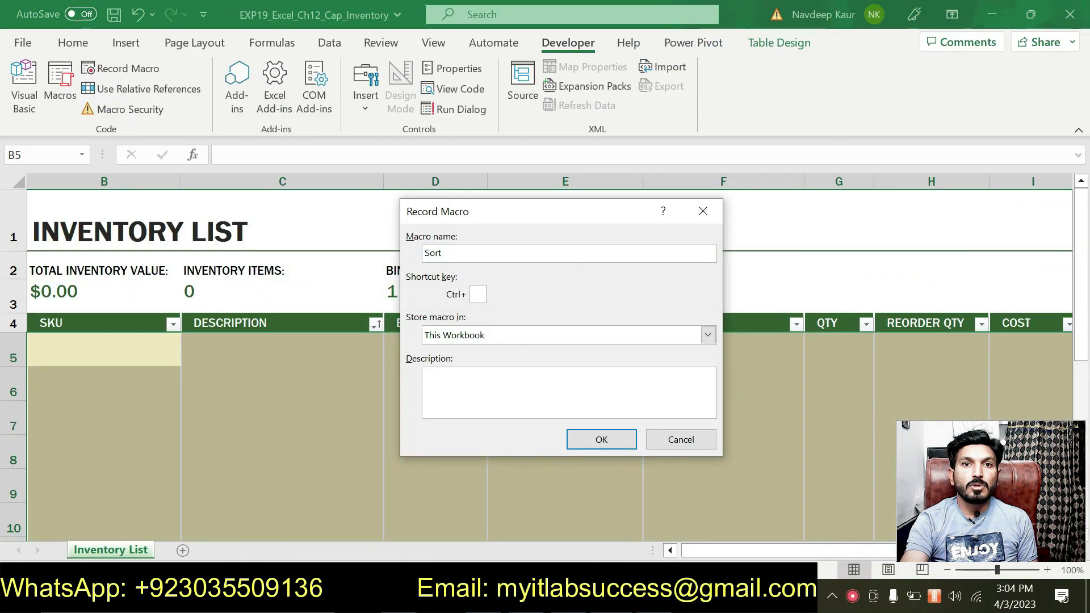
pyautogui.click(575, 437)
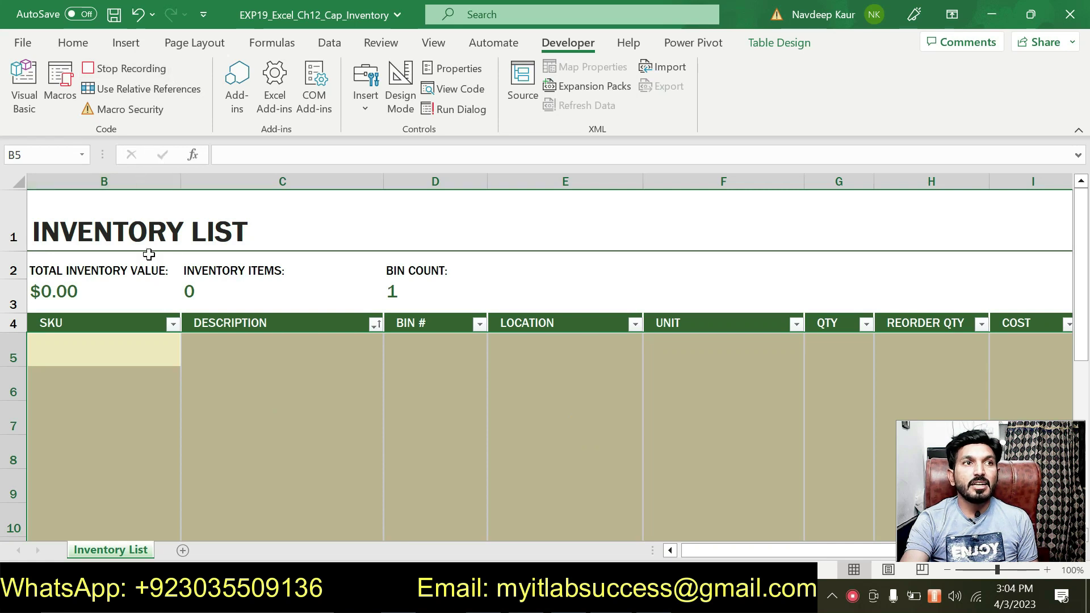
# - Examine the SKU column's sort and filter options against the sorting requirement in step 5 of the Word instructions
pyautogui.click(173, 324)
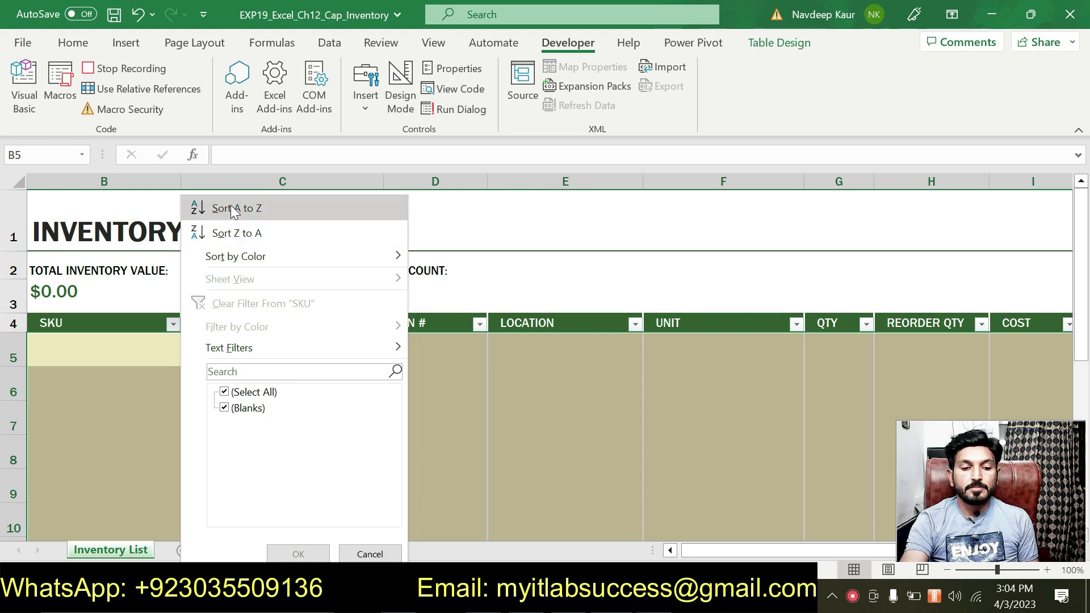
pyautogui.press('Escape')
pyautogui.hotkey('alt', 'Tab')
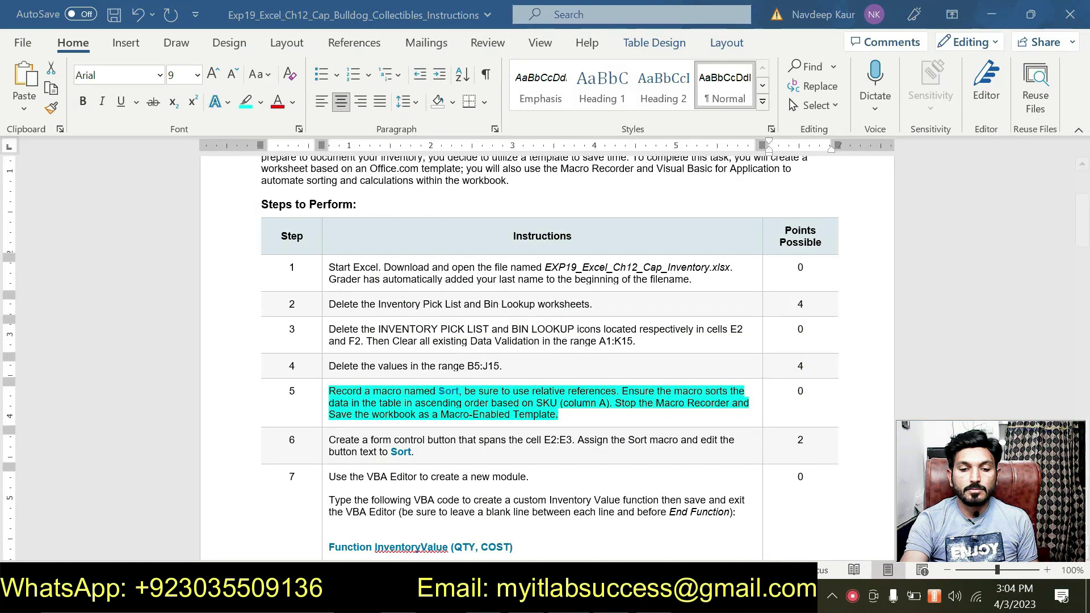
pyautogui.hotkey('alt', 'Tab')
pyautogui.moveTo(569, 601)
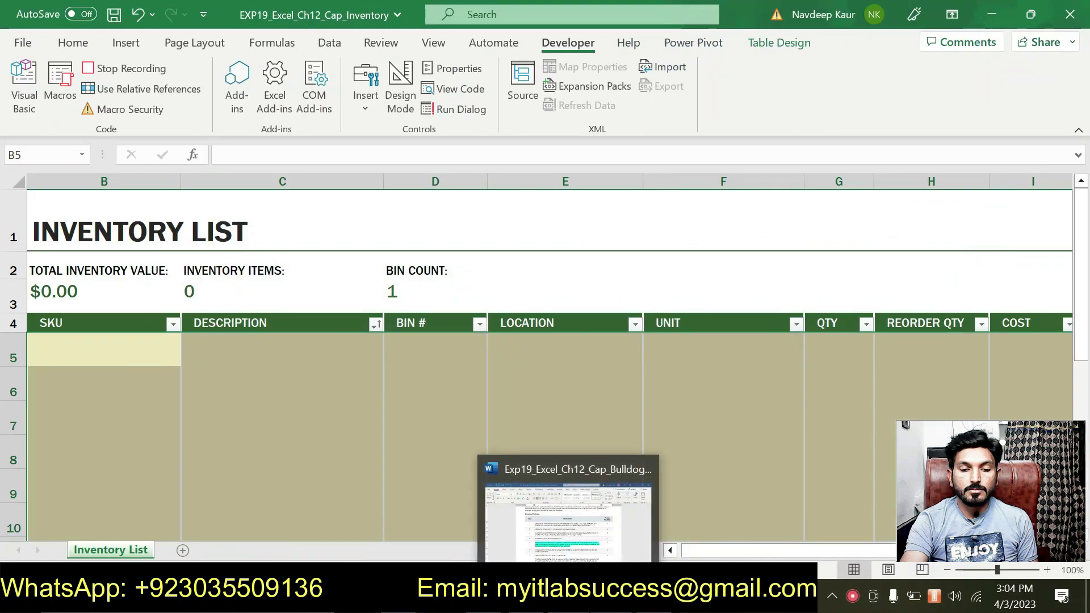
pyautogui.click(569, 601)
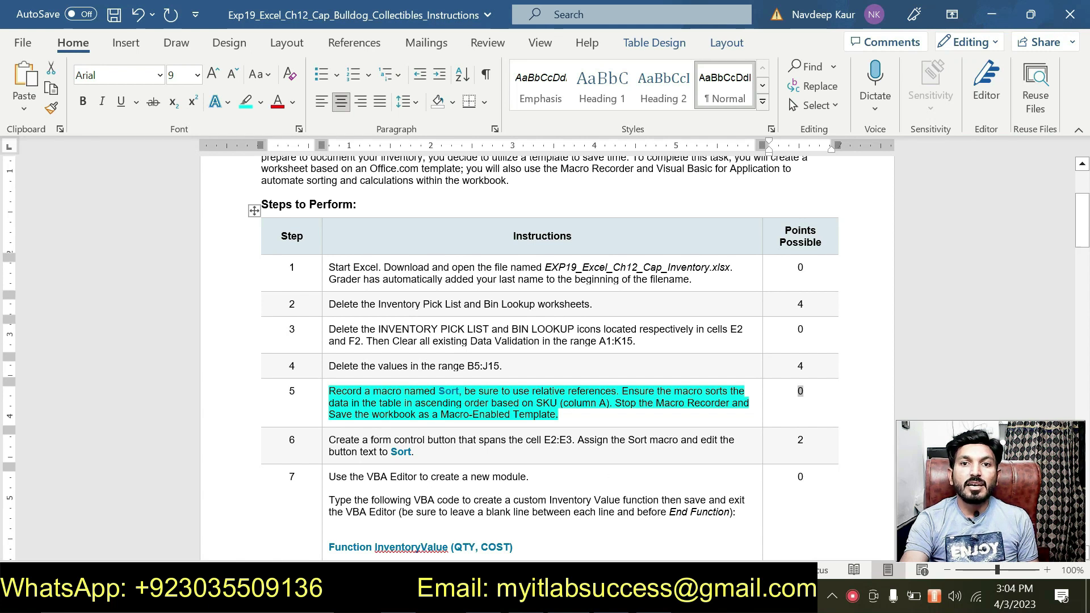
pyautogui.hotkey('alt', 'Tab')
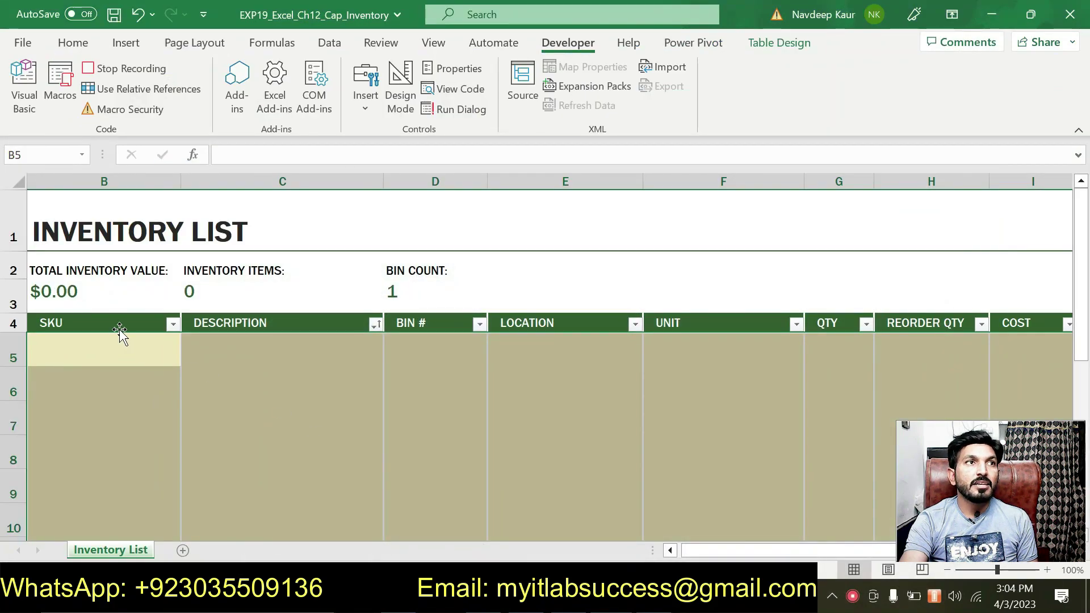
pyautogui.click(173, 325)
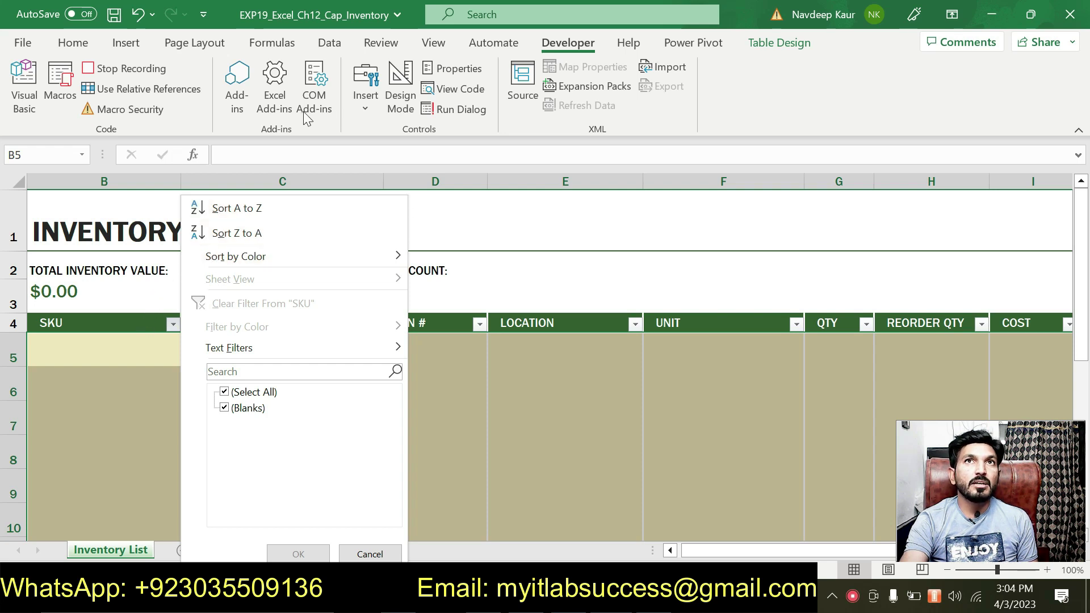
# - Apply a custom sort to the inventory table by SKU cell values in A to Z order, and stop the macro recording
pyautogui.click(80, 44)
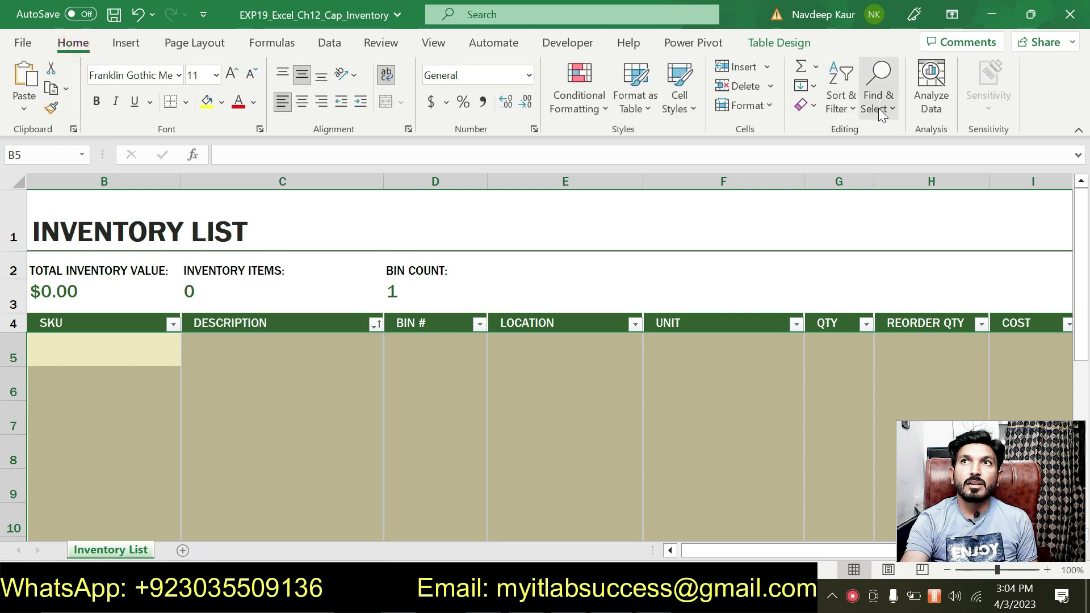
pyautogui.click(847, 115)
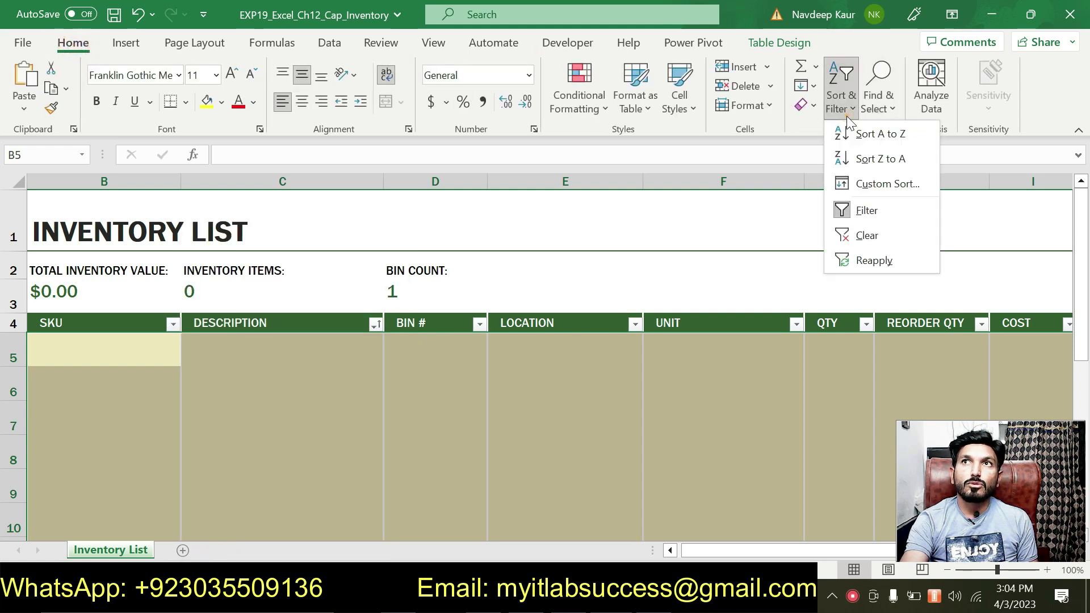
pyautogui.click(867, 185)
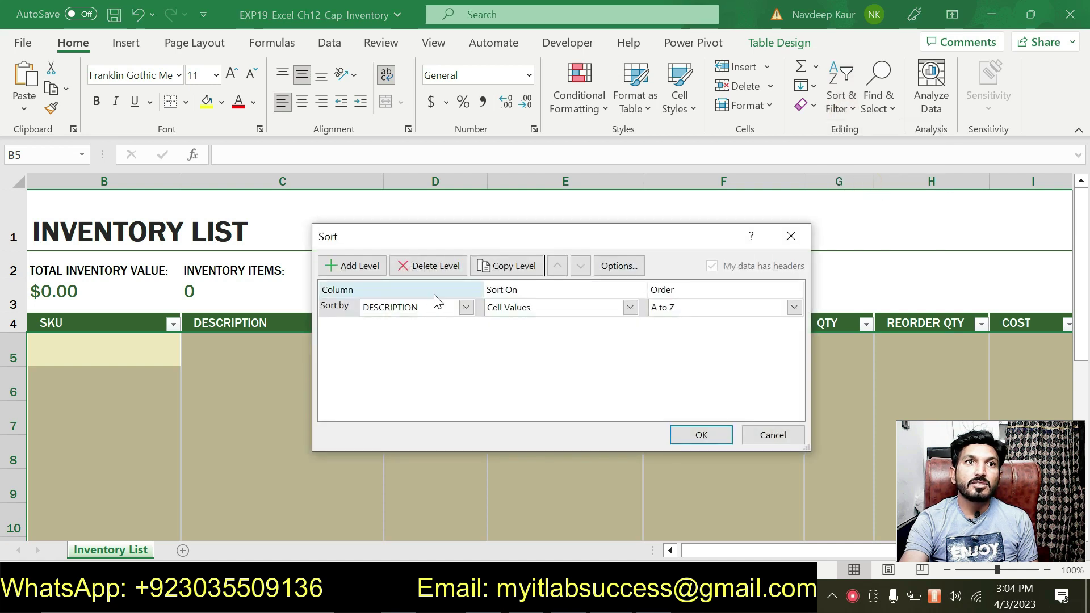
pyautogui.click(466, 307)
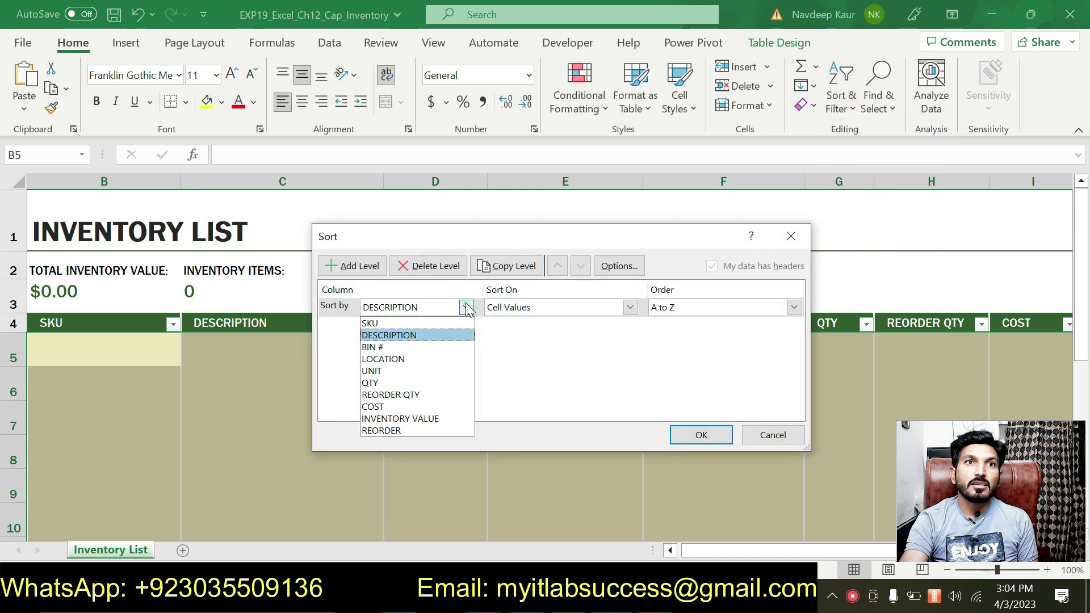
pyautogui.click(414, 321)
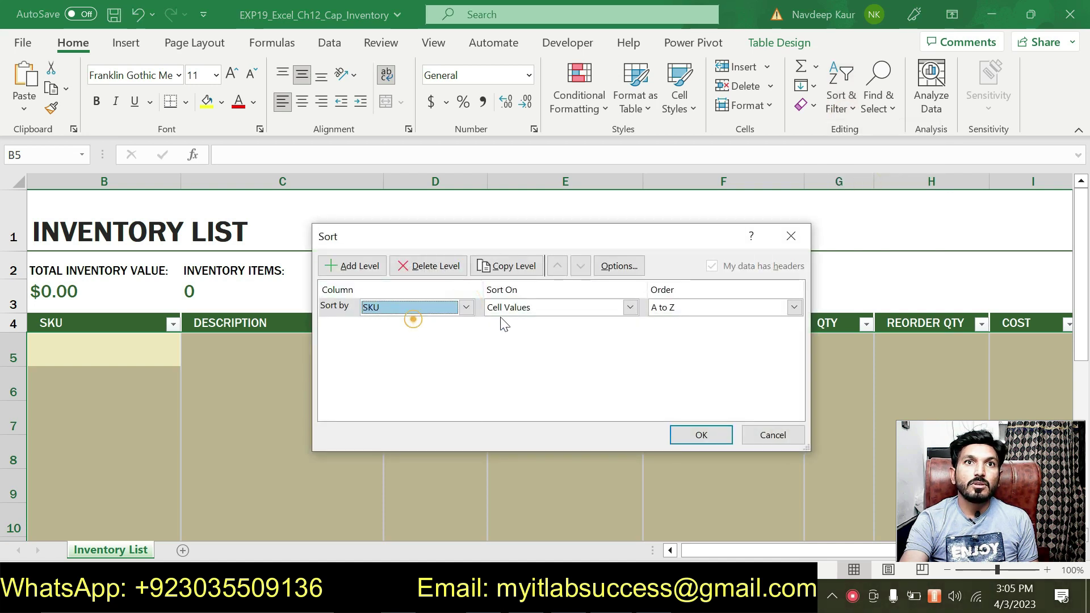
pyautogui.click(700, 311)
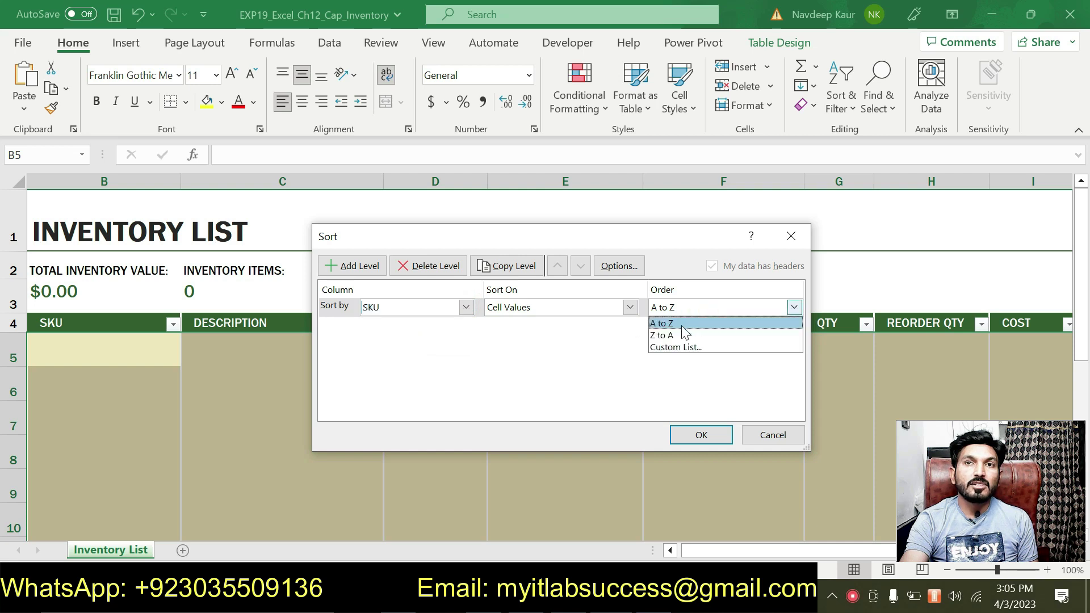
pyautogui.click(685, 333)
pyautogui.click(701, 435)
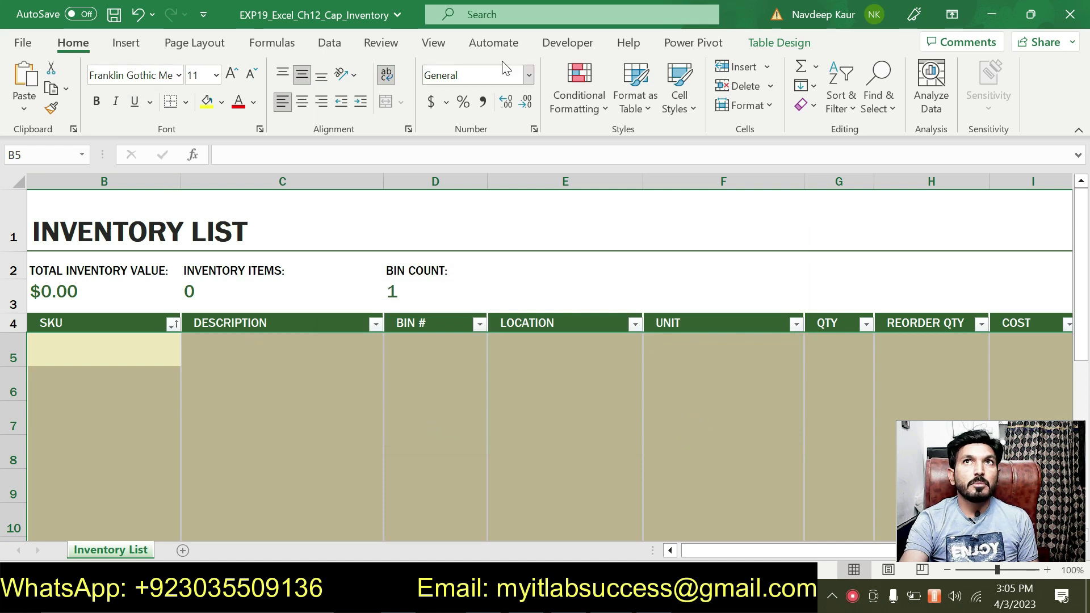
pyautogui.click(562, 45)
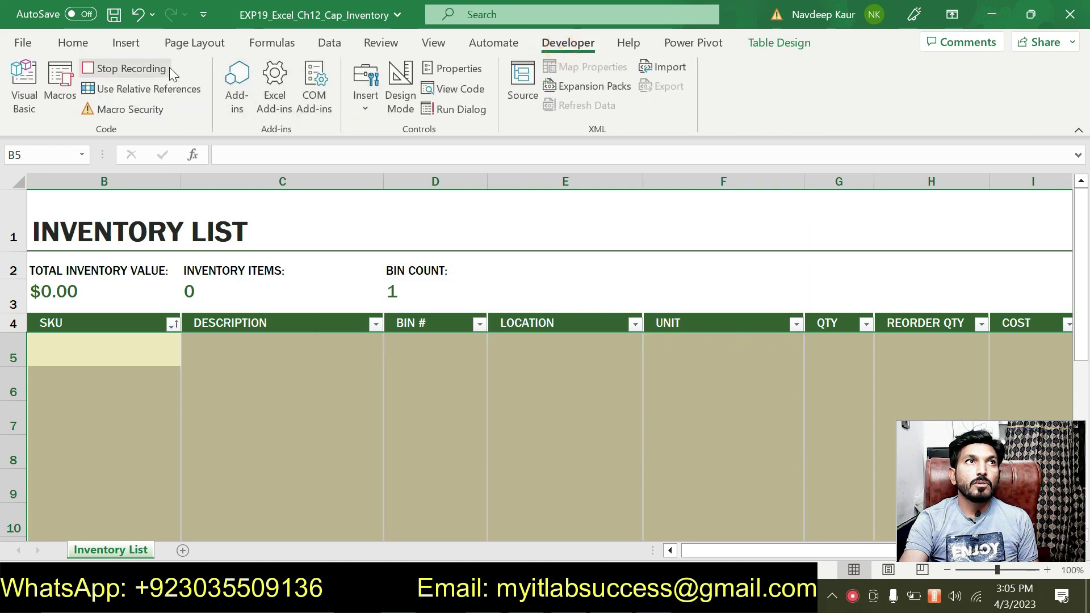
pyautogui.click(154, 71)
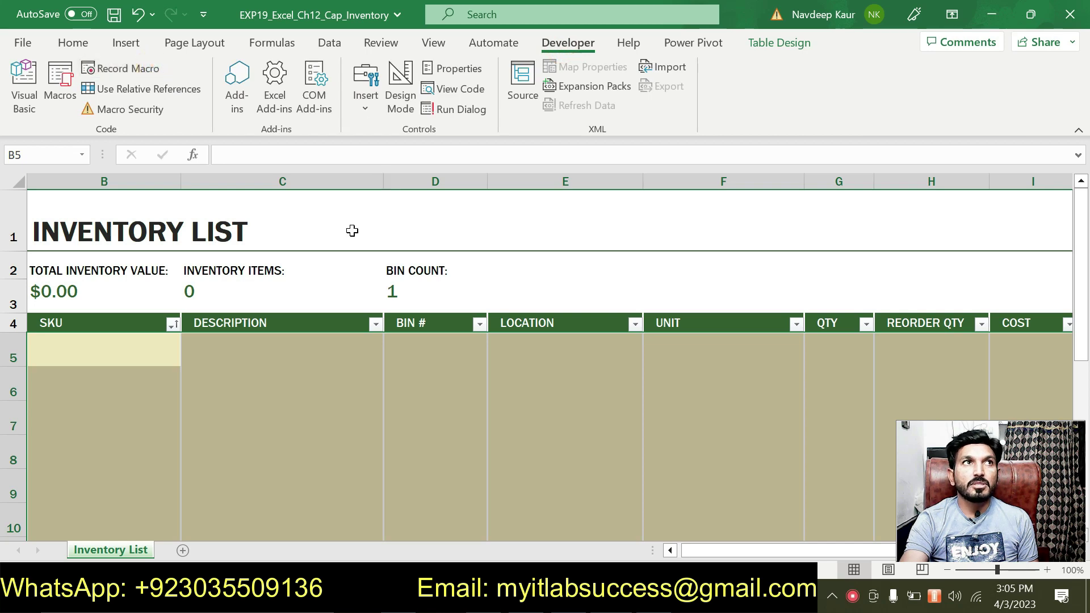
# - Check the save requirement in step 5 of the Word instructions and save the workbook as an Excel Macro-Enabled Template (*.xltm)
pyautogui.hotkey('alt', 'Tab')
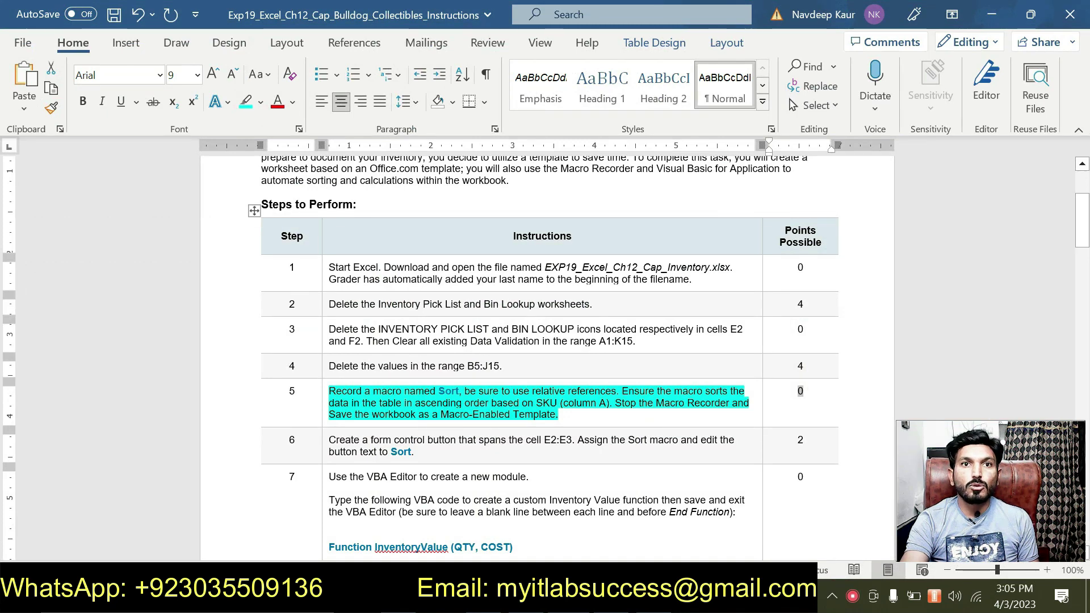
pyautogui.hotkey('alt', 'Tab')
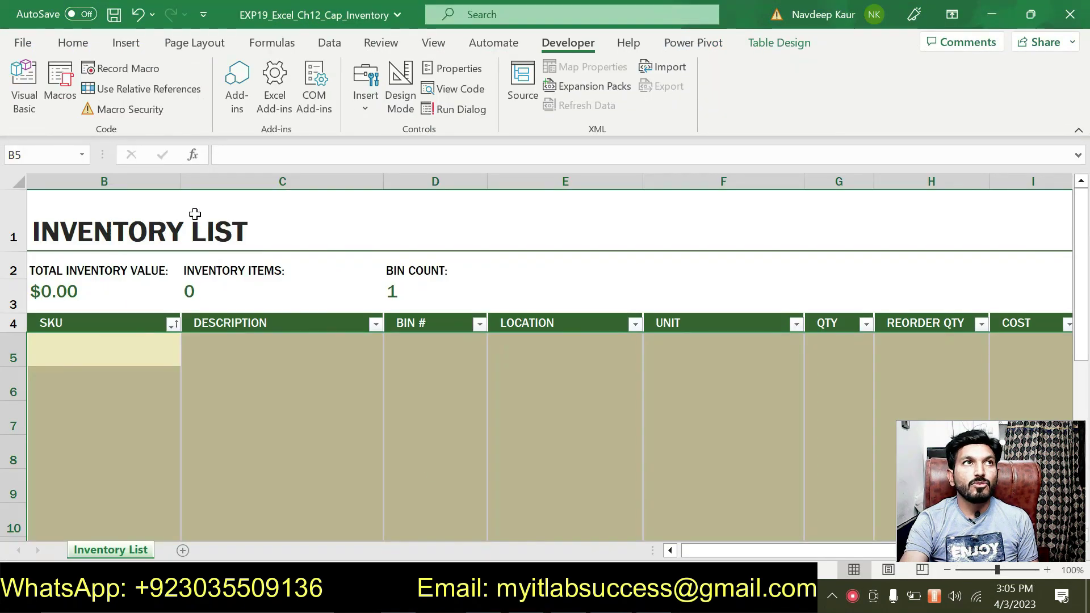
pyautogui.click(26, 44)
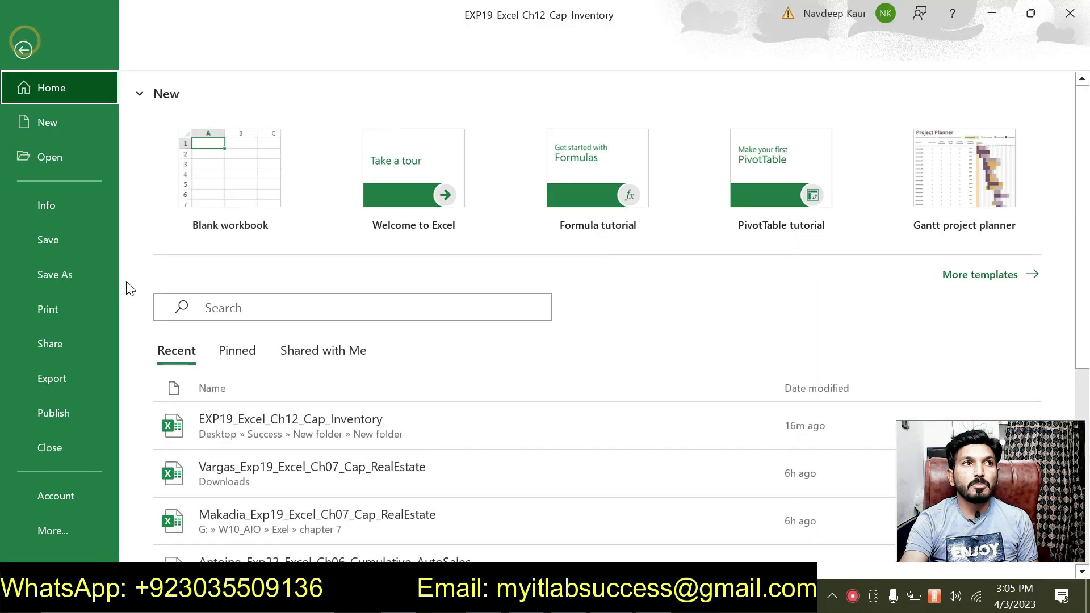
pyautogui.click(81, 278)
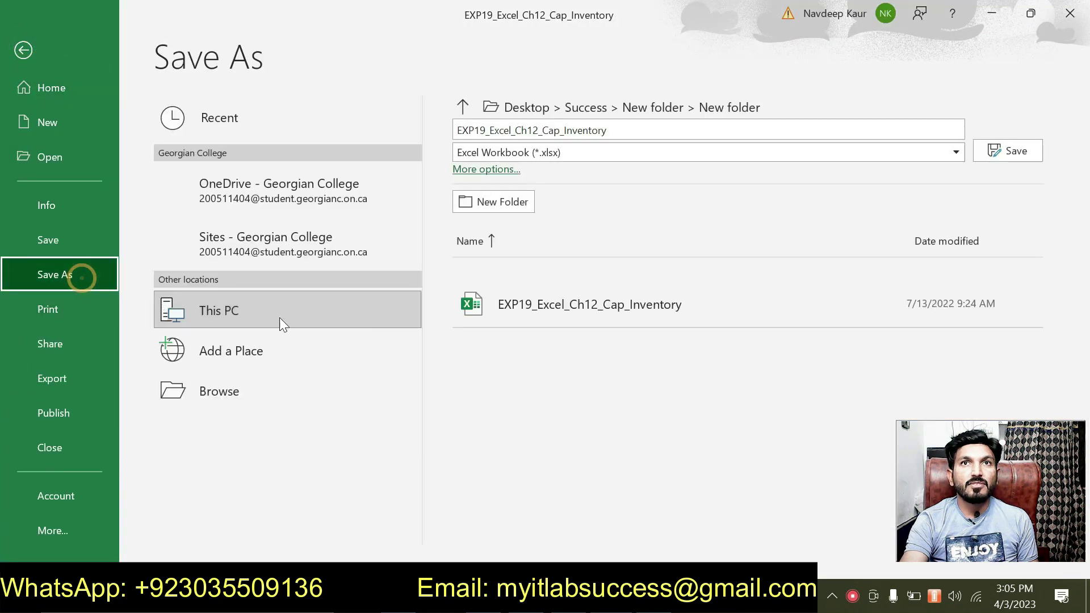
pyautogui.click(618, 157)
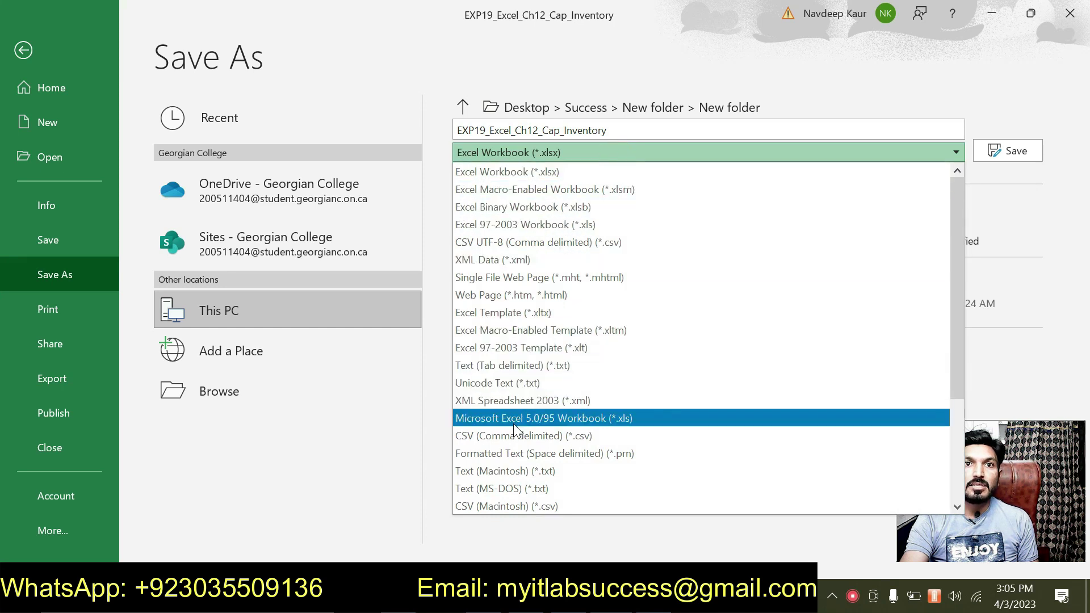
pyautogui.click(517, 328)
pyautogui.click(991, 149)
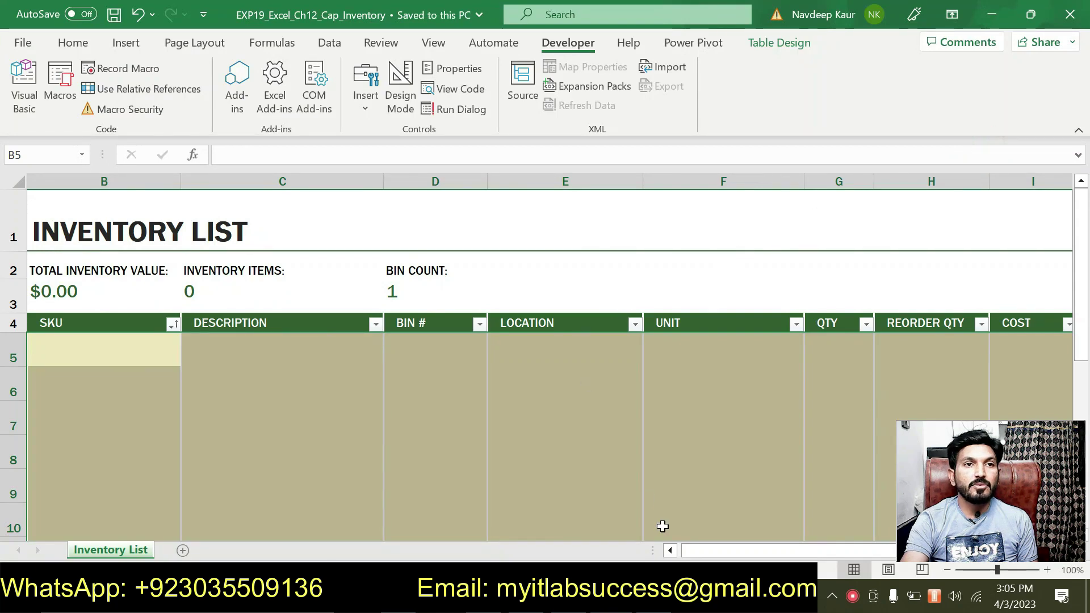
# - Switch to the Word instructions, remove the highlight from step 5, and highlight the step 6 text in turquoise
pyautogui.hotkey('alt', 'Tab')
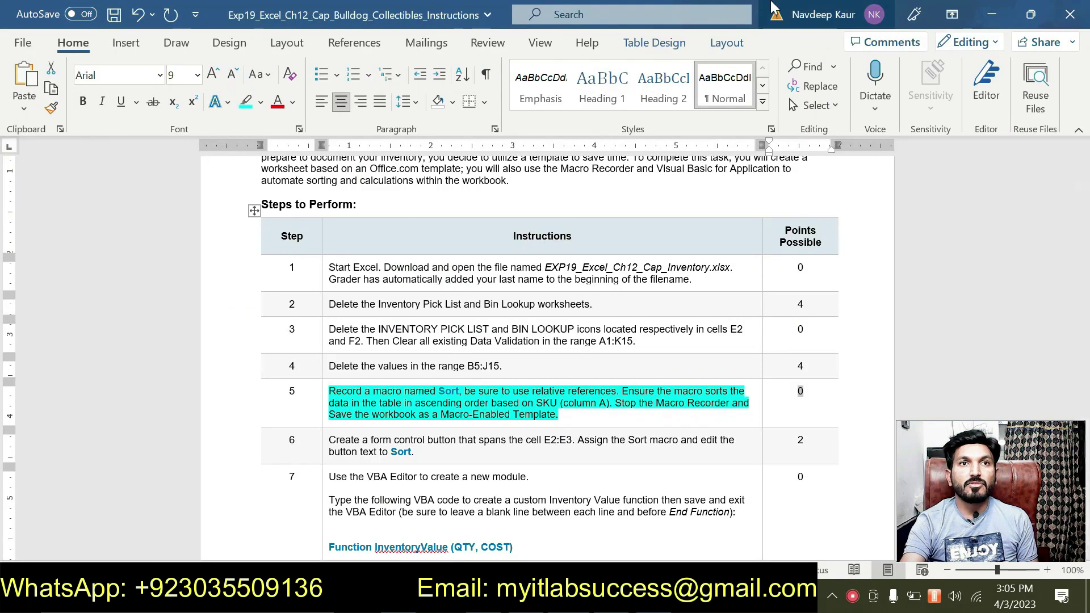
pyautogui.moveTo(559, 415); pyautogui.dragTo(402, 381)
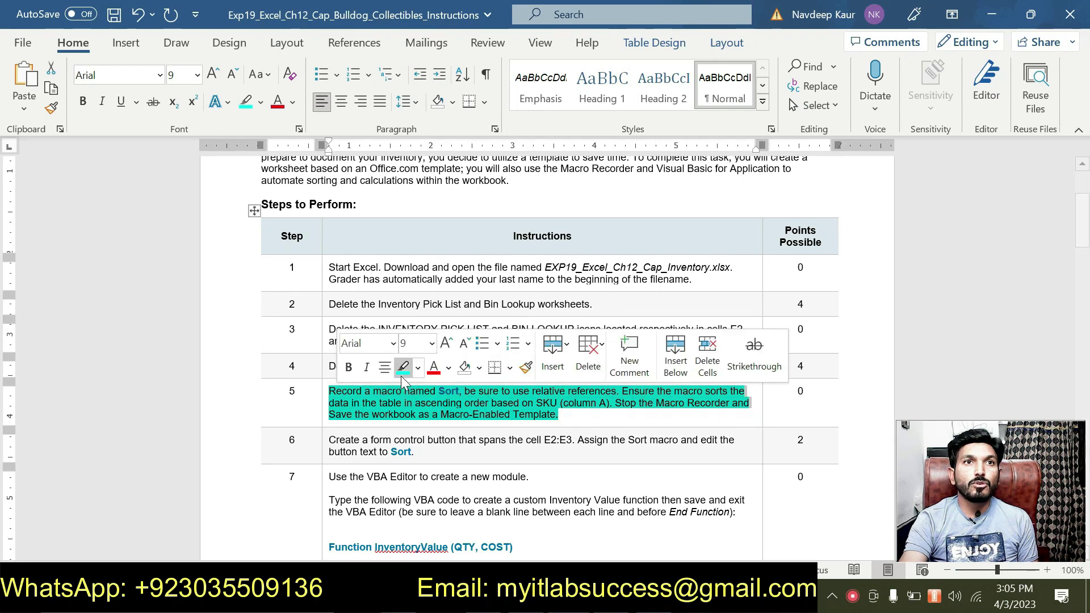
pyautogui.click(404, 368)
pyautogui.click(506, 459)
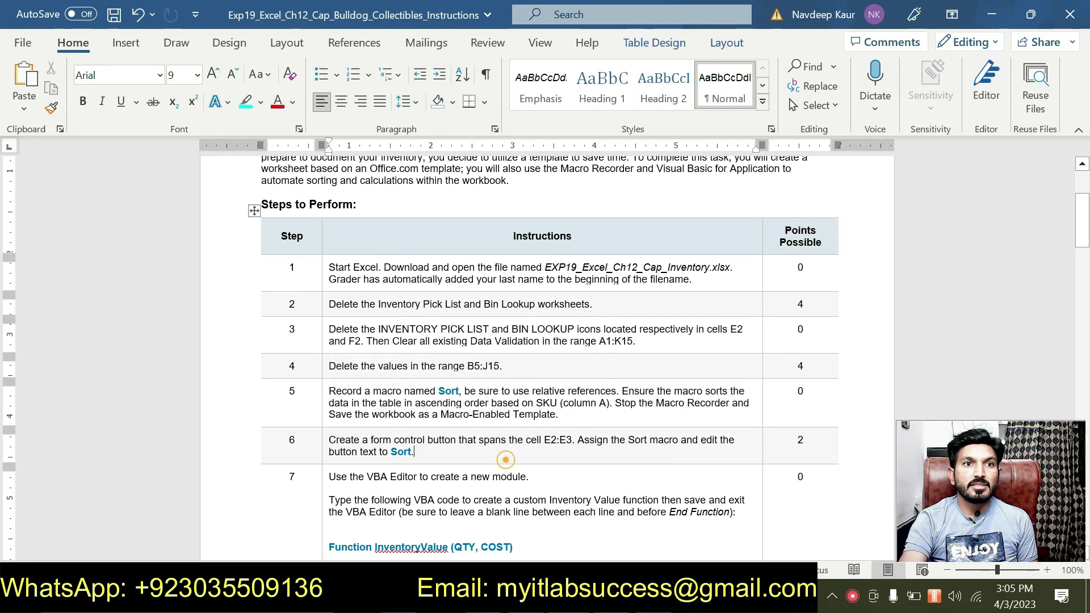
pyautogui.moveTo(506, 459); pyautogui.dragTo(356, 446)
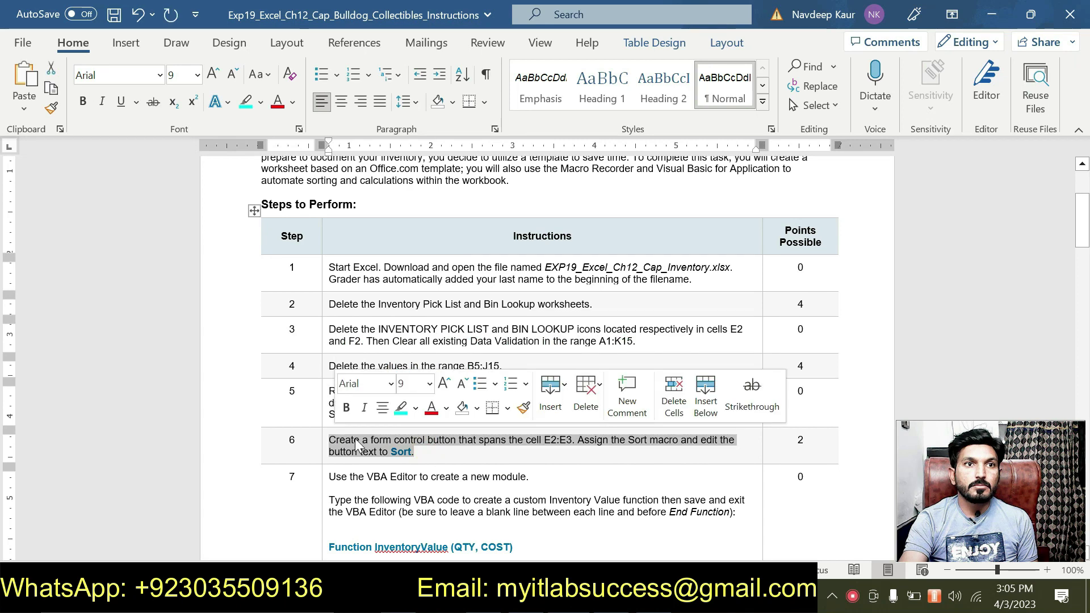
pyautogui.click(401, 408)
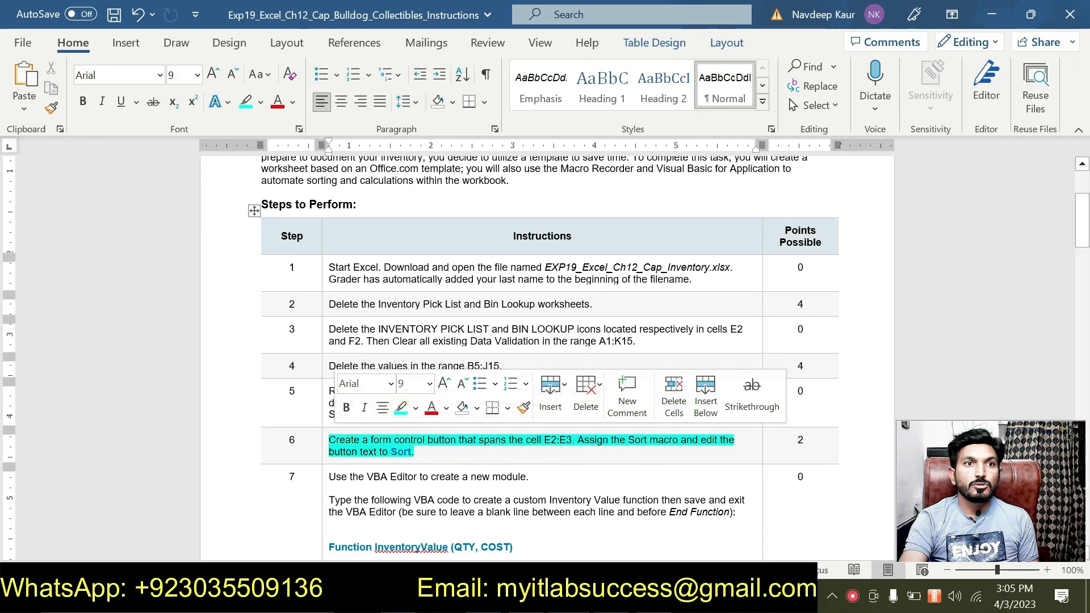
pyautogui.click(424, 459)
pyautogui.scroll(-3, 424, 459)
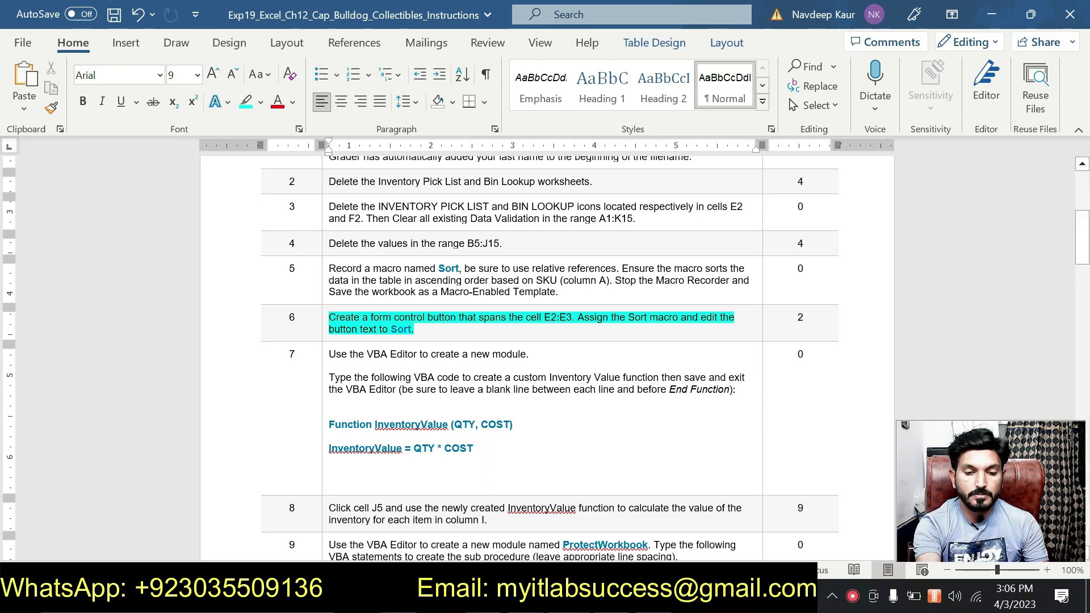
pyautogui.press('F7')
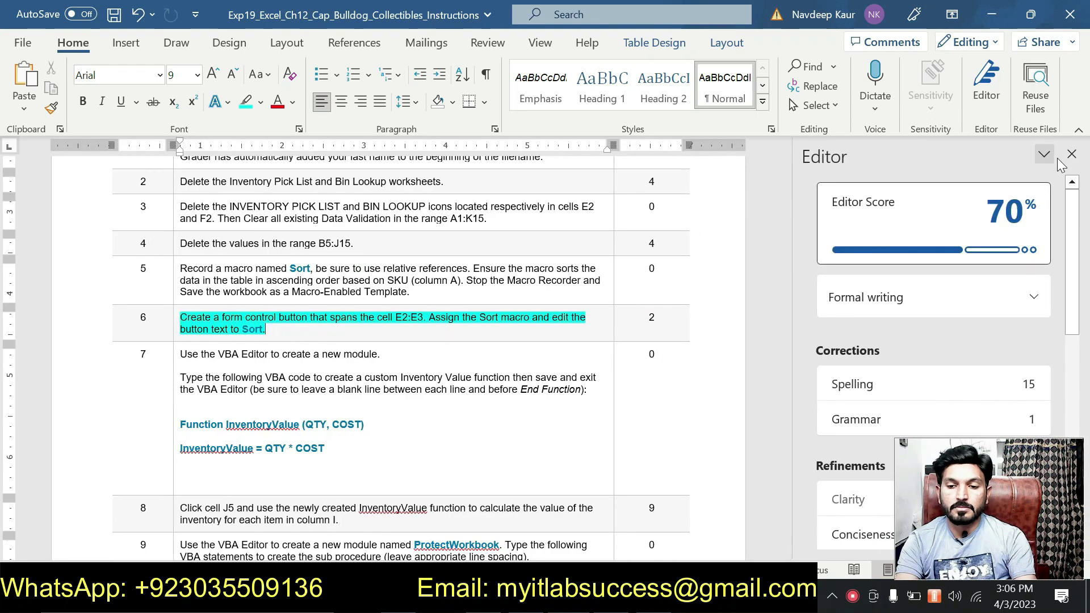
pyautogui.click(1077, 152)
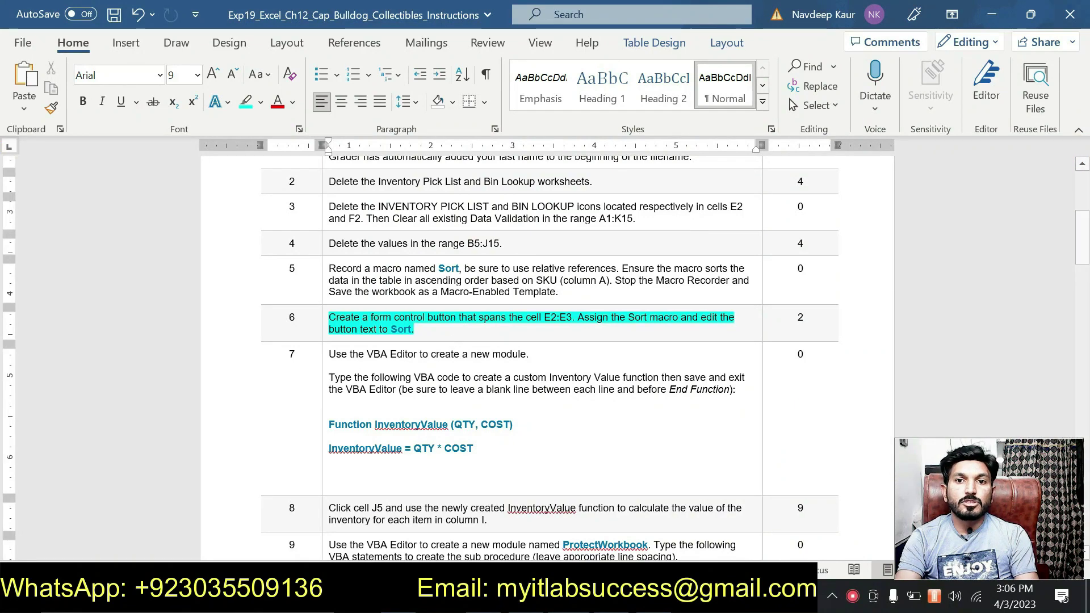
# - Switch to the Excel workbook, draw a form control button over cells E2:E3, and dismiss the macro assignment without choosing a macro
pyautogui.hotkey('alt', 'Tab')
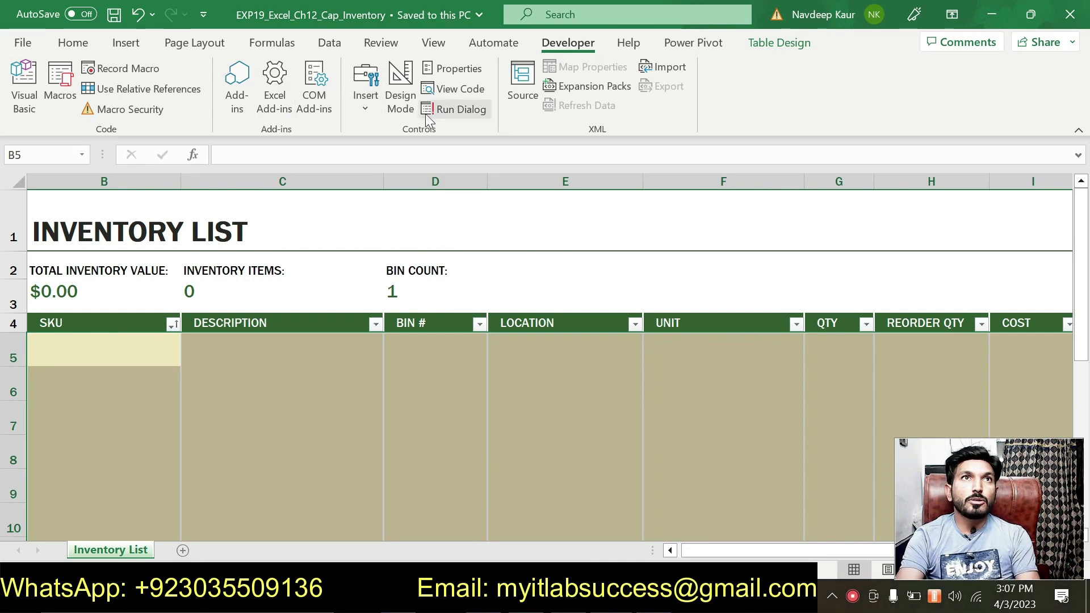
pyautogui.click(369, 117)
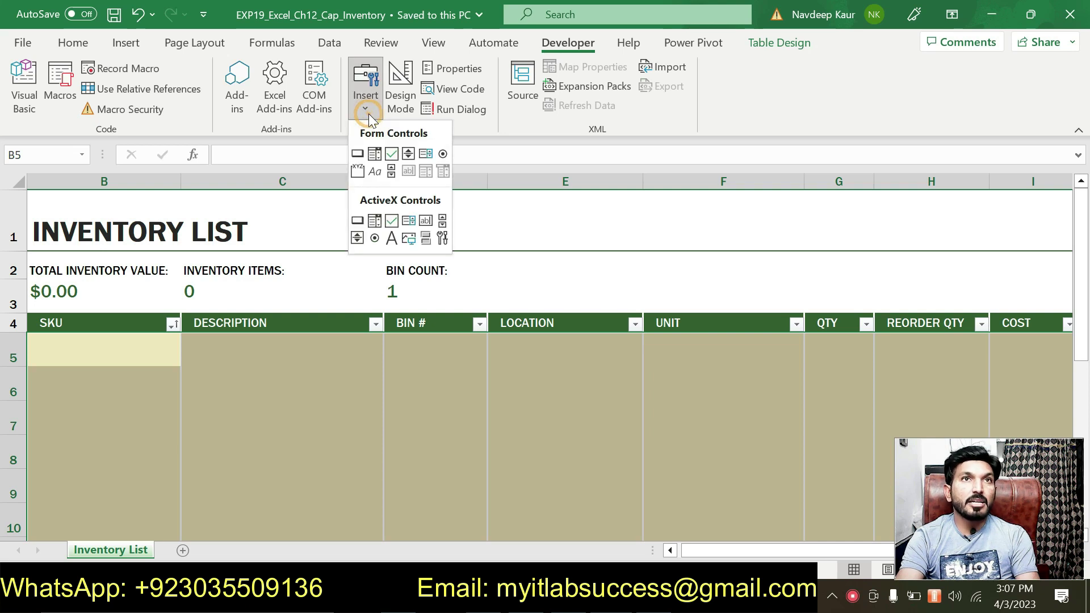
pyautogui.click(356, 151)
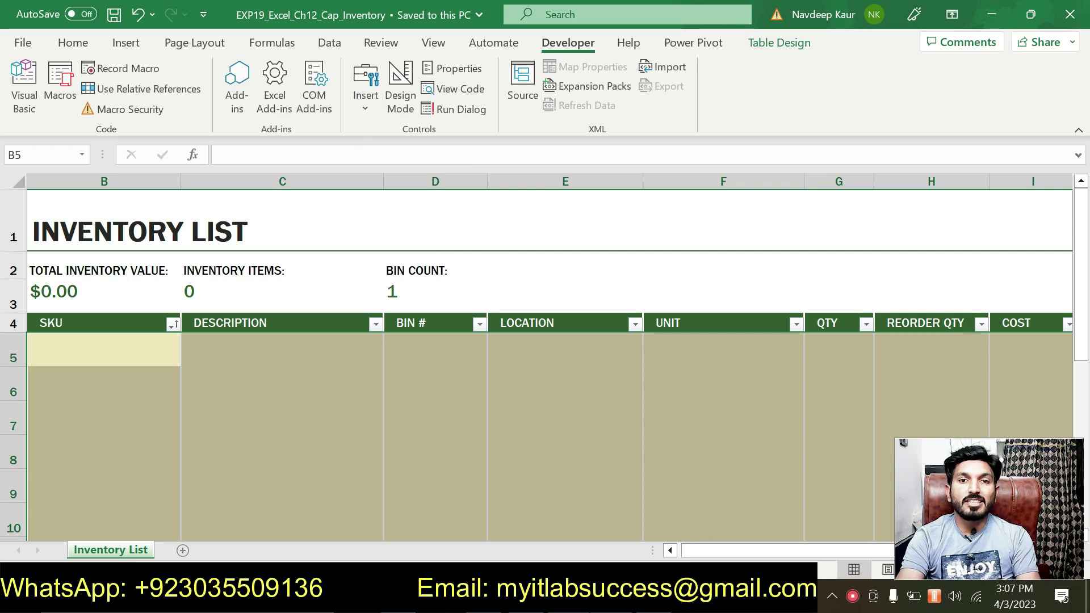
pyautogui.hotkey('alt', 'Tab')
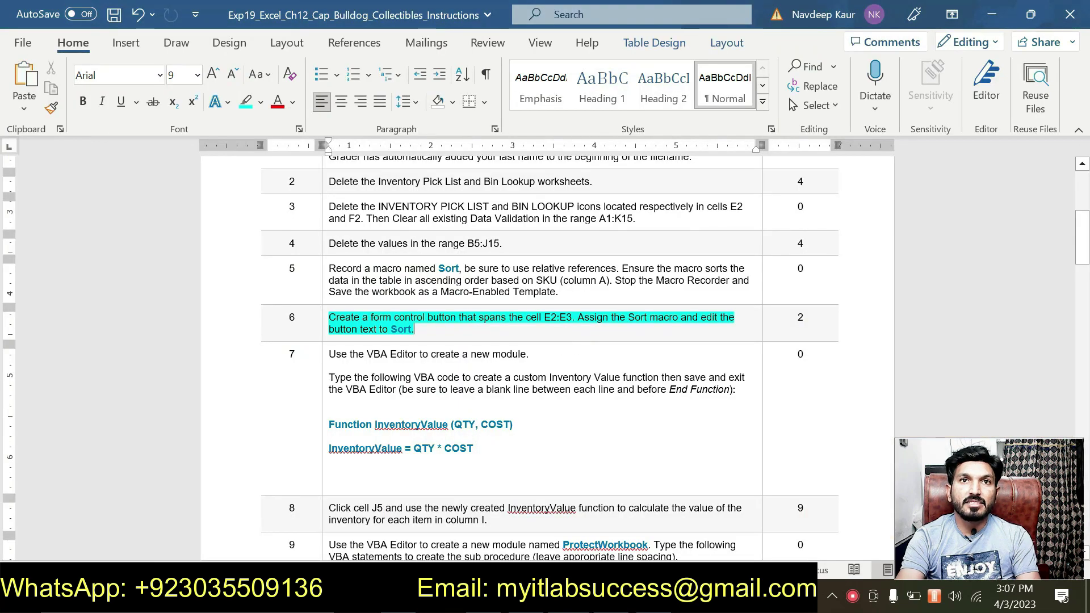
pyautogui.hotkey('alt', 'Tab')
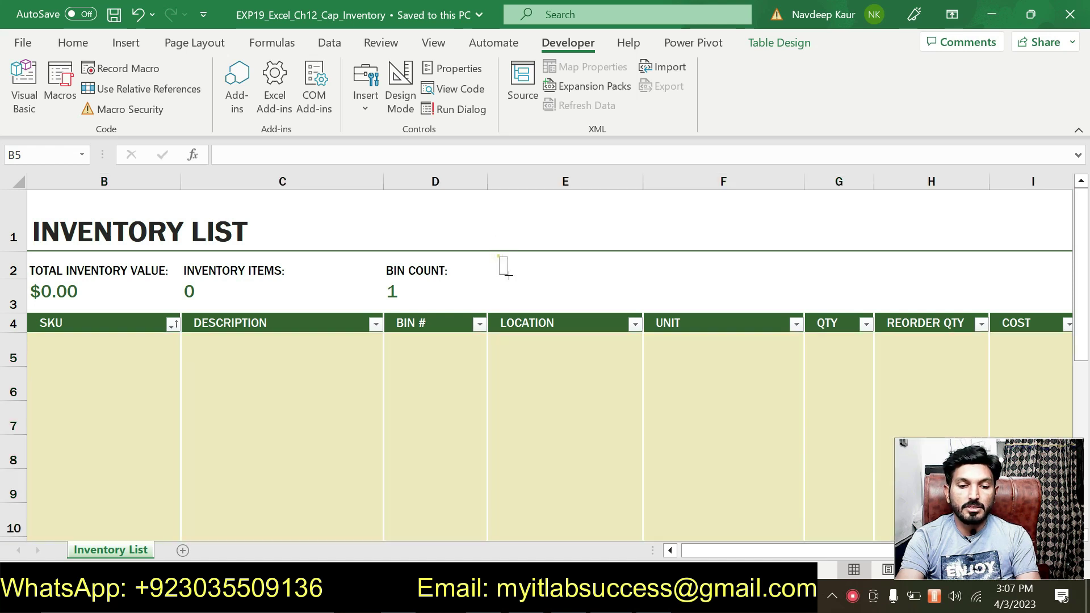
pyautogui.moveTo(499, 256); pyautogui.dragTo(650, 306)
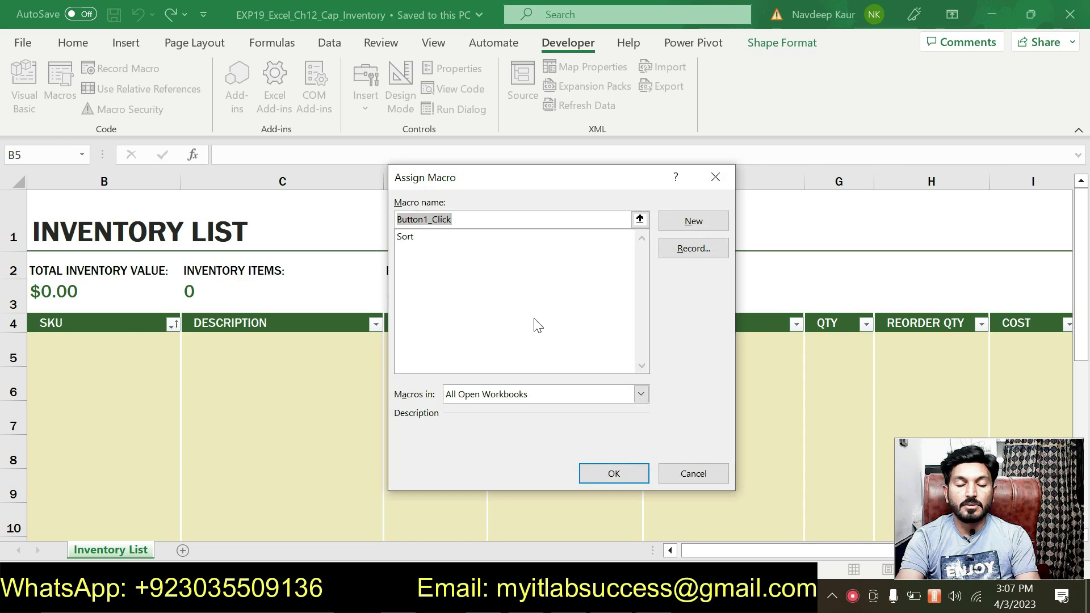
pyautogui.click(702, 480)
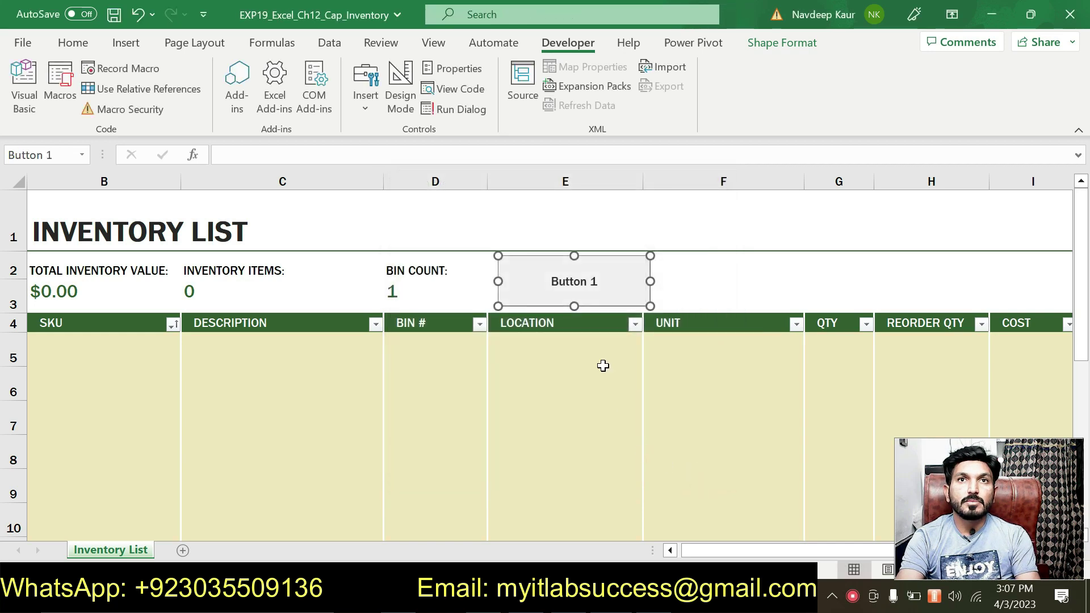
# - Change the text of the form control button over cells E2:E3 to Sort
pyautogui.click(471, 257)
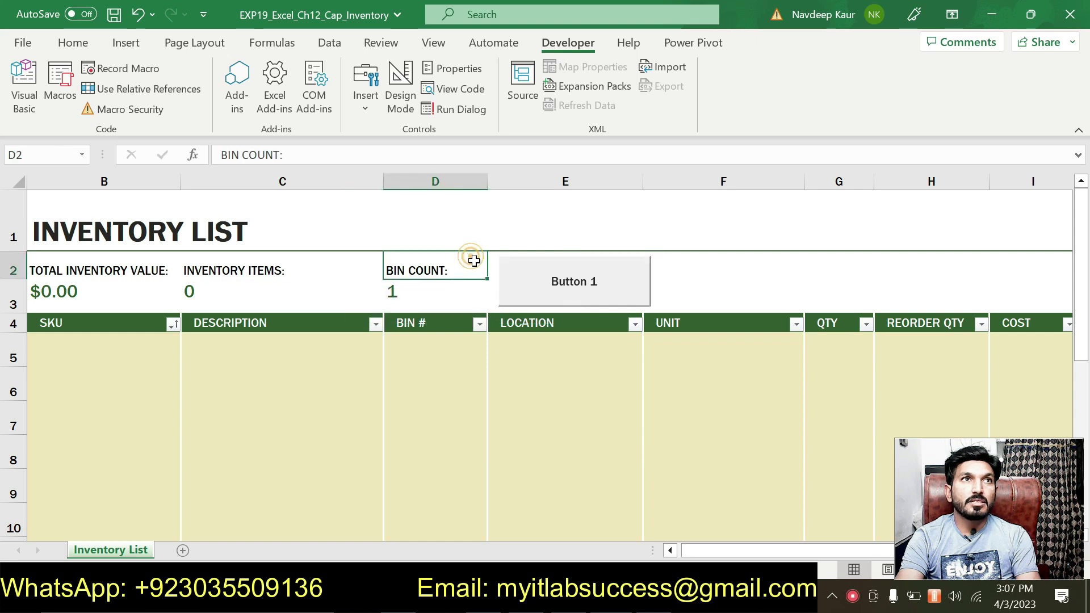
pyautogui.click(540, 276)
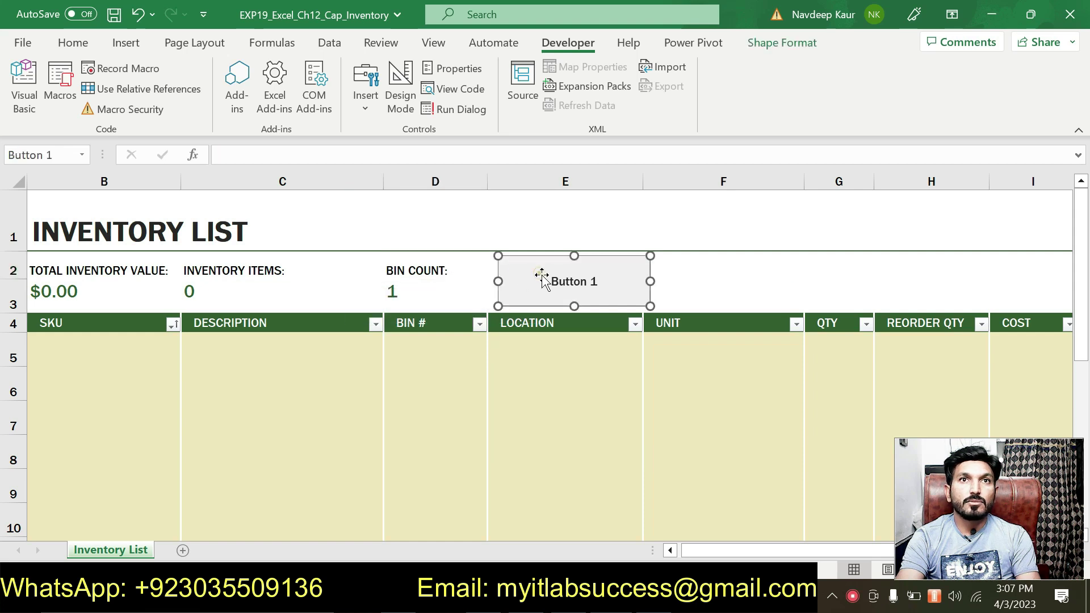
pyautogui.rightClick(579, 293)
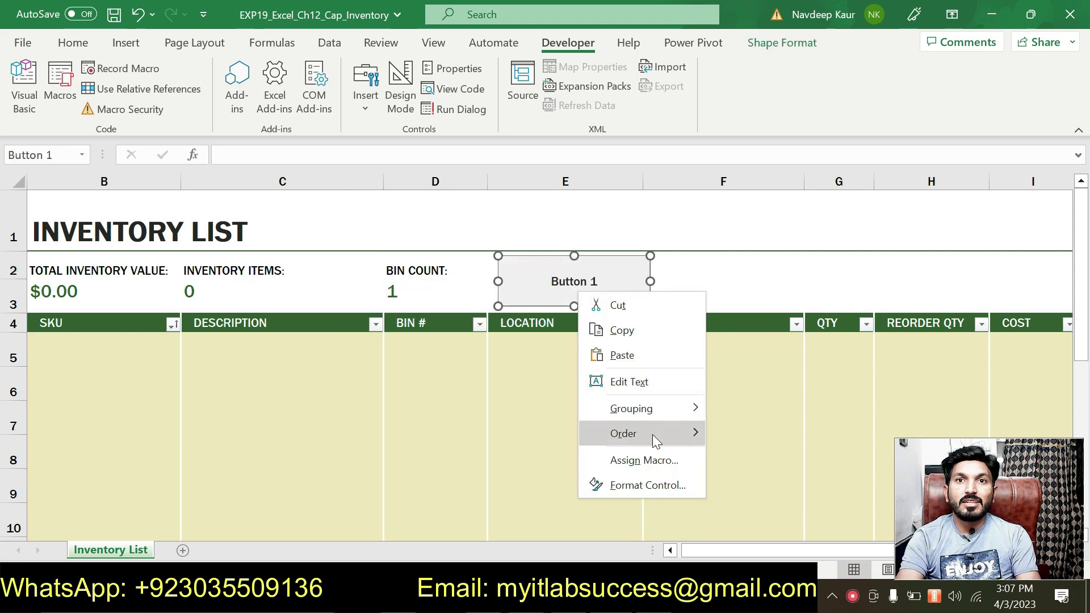
pyautogui.moveTo(652, 435)
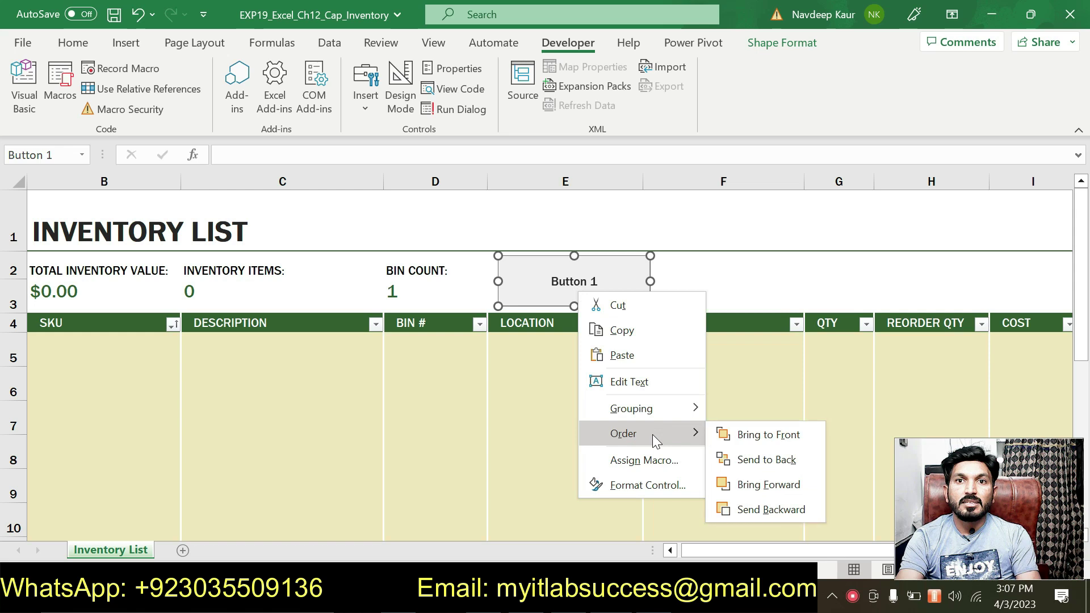
pyautogui.click(658, 381)
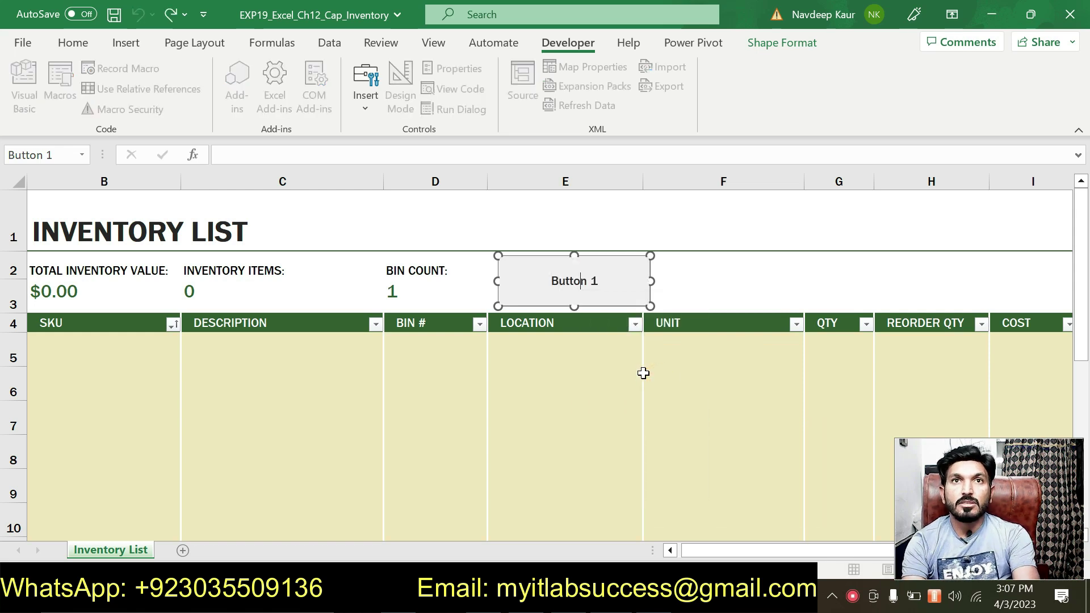
pyautogui.press('BackSpace')
pyautogui.press('BackSpace')
pyautogui.press('BackSpace')
pyautogui.press('BackSpace')
pyautogui.press('BackSpace')
pyautogui.press('BackSpace')
pyautogui.press('BackSpace')
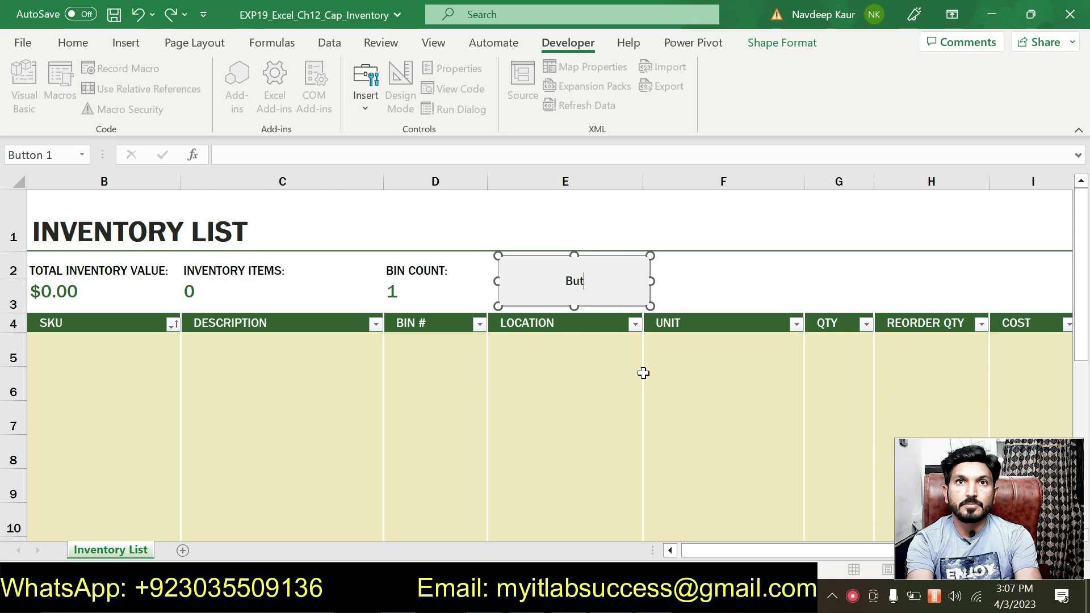
pyautogui.write('Sort')
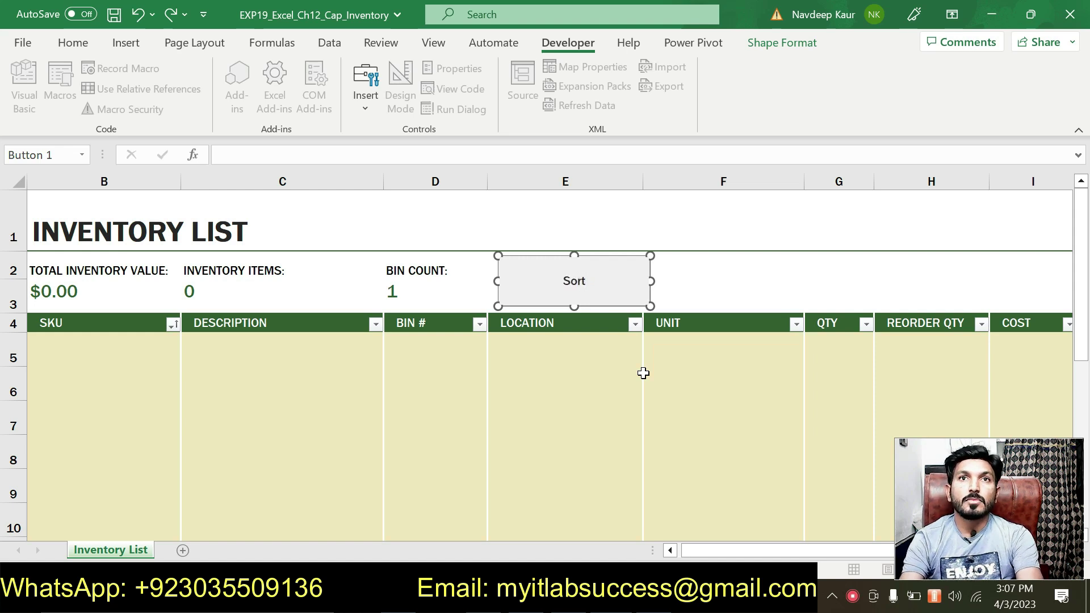
pyautogui.click(674, 286)
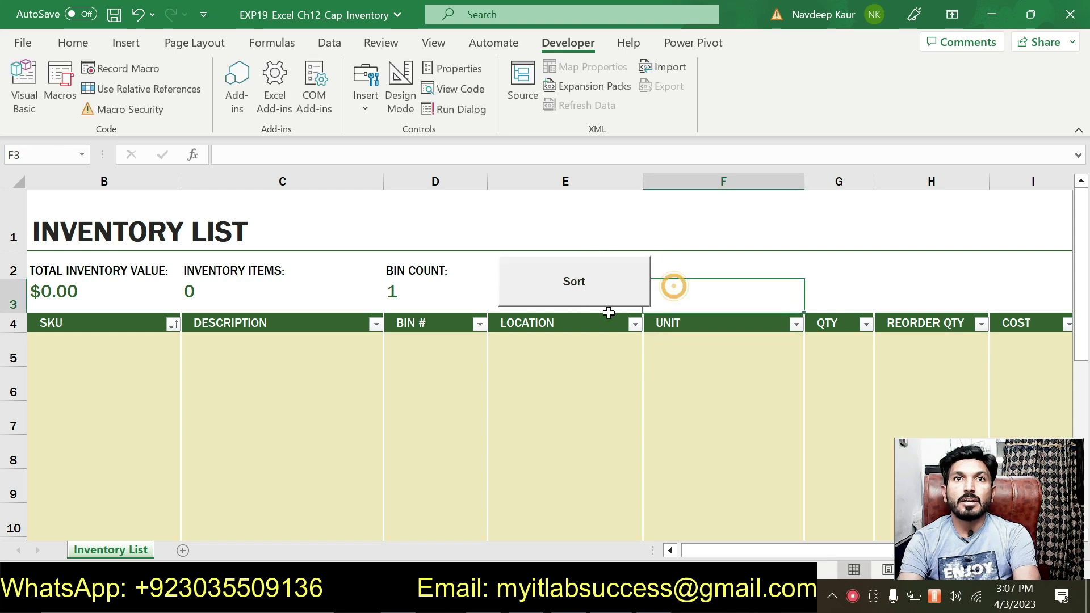
# - Assign the Sort macro to the form control button over cells E2:E3
pyautogui.rightClick(584, 291)
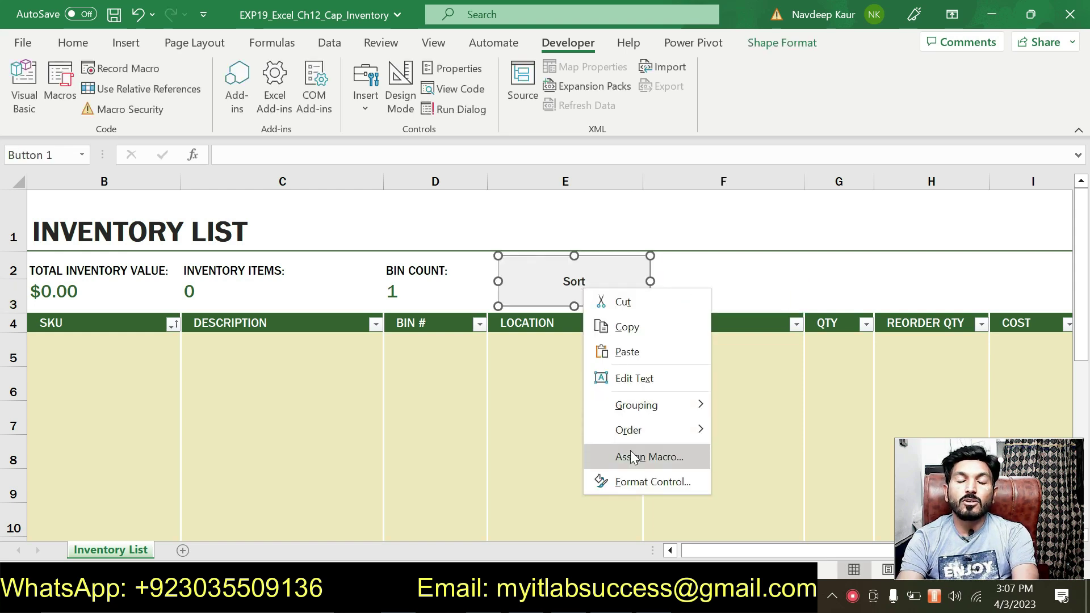
pyautogui.click(630, 457)
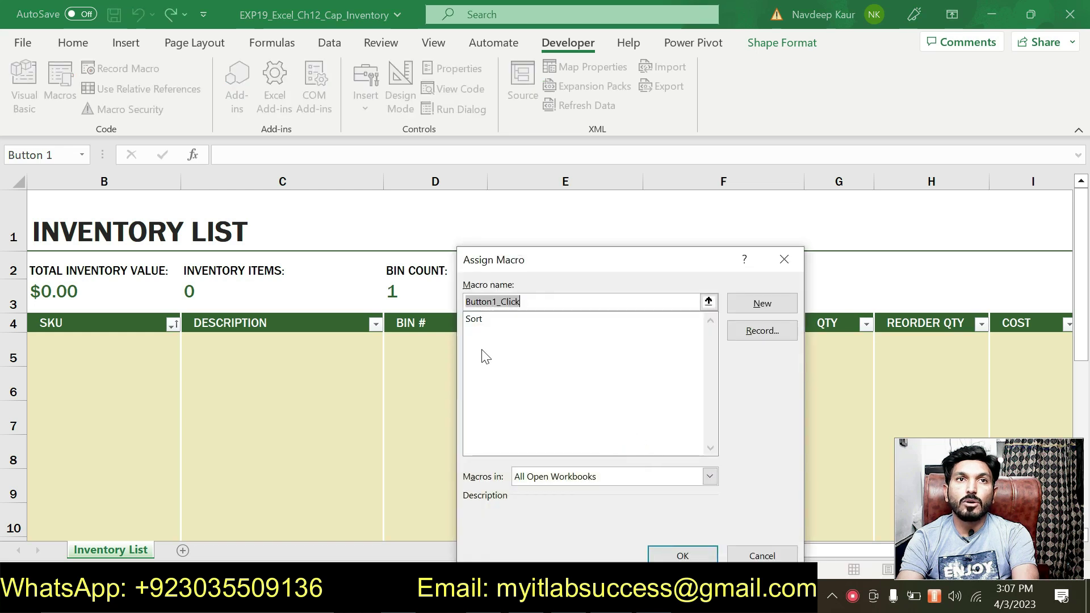
pyautogui.click(487, 320)
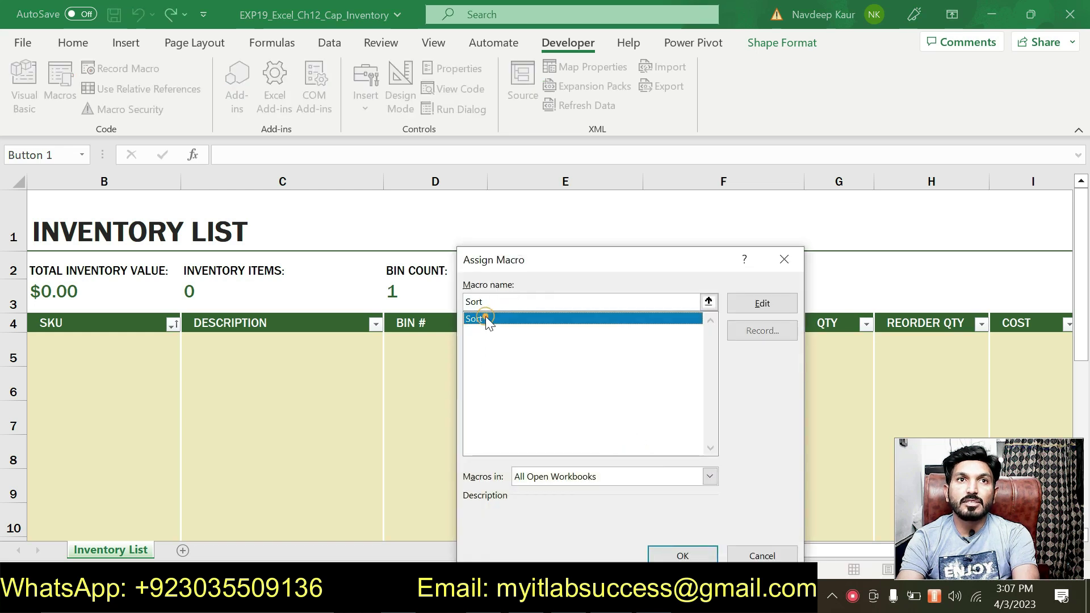
pyautogui.click(684, 555)
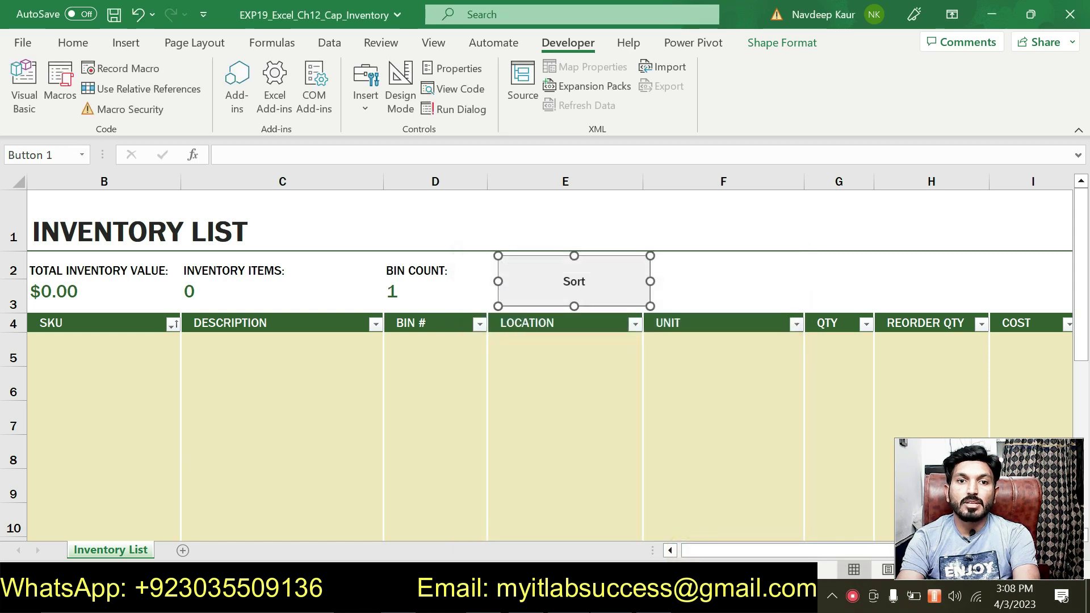
# - Switch to the Word instructions, remove the highlight from step 6, and highlight the step 7 text in turquoise
pyautogui.hotkey('alt', 'Tab')
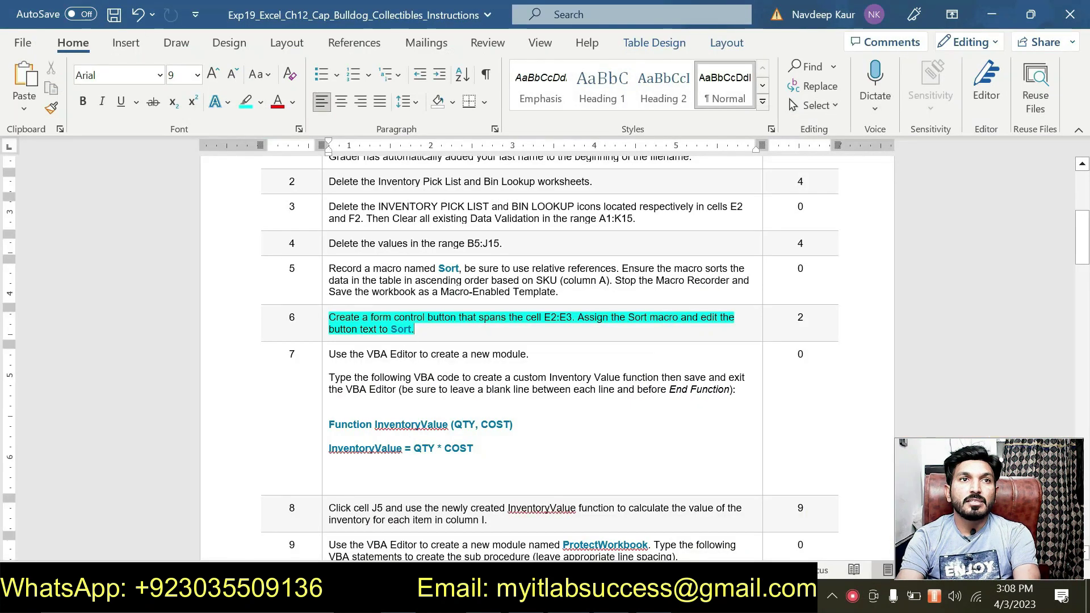
pyautogui.moveTo(415, 330); pyautogui.dragTo(329, 318)
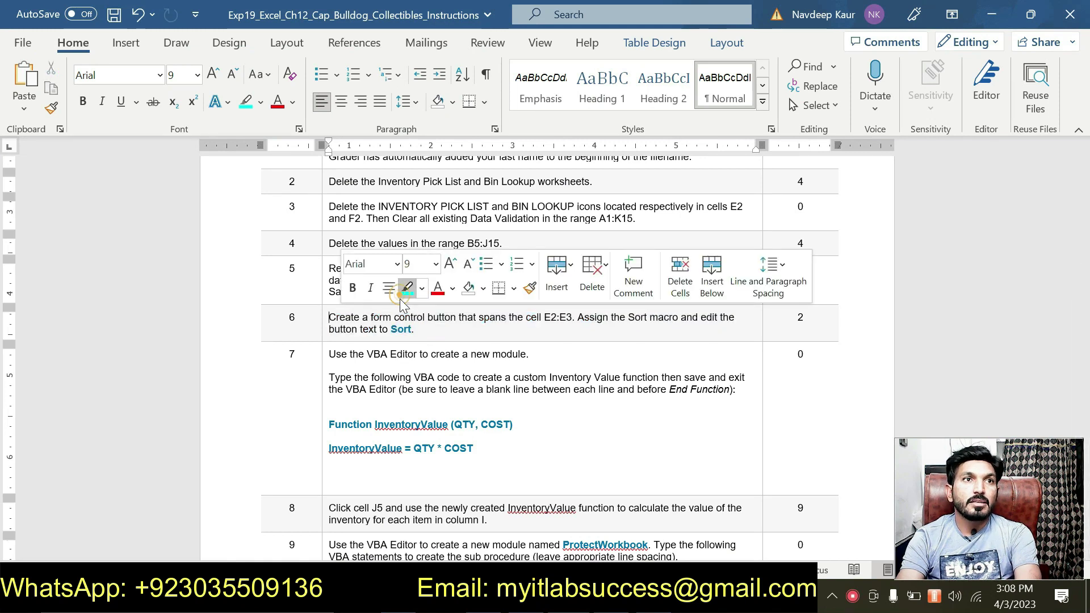
pyautogui.click(412, 332)
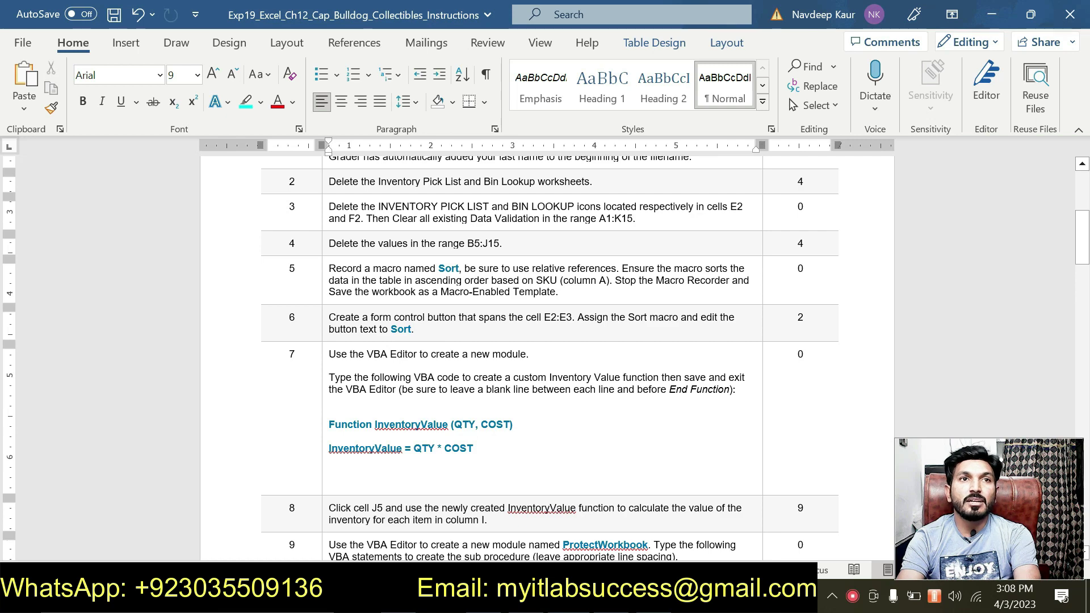
pyautogui.hotkey('alt', 'Tab')
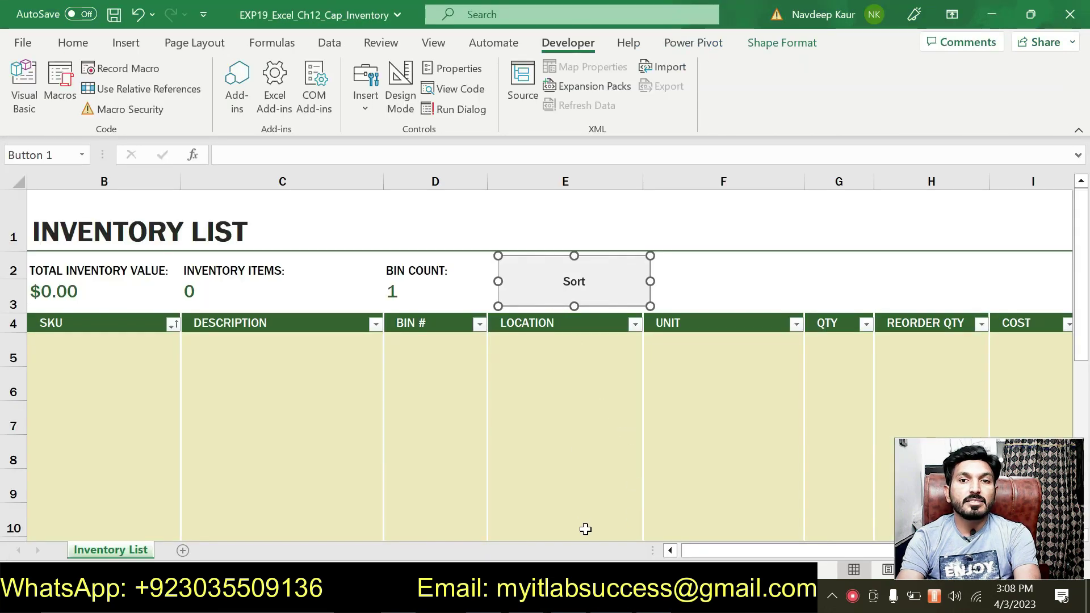
pyautogui.hotkey('alt', 'Tab')
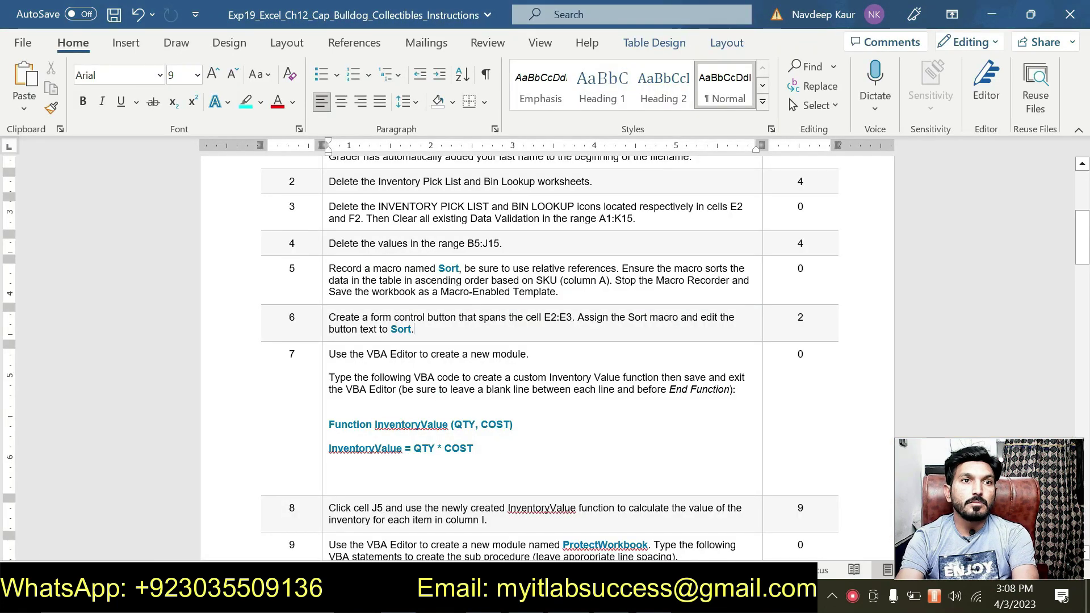
pyautogui.moveTo(346, 389)
pyautogui.mouseDown()
pyautogui.moveTo(501, 455)
pyautogui.moveTo(329, 354)
pyautogui.mouseUp()
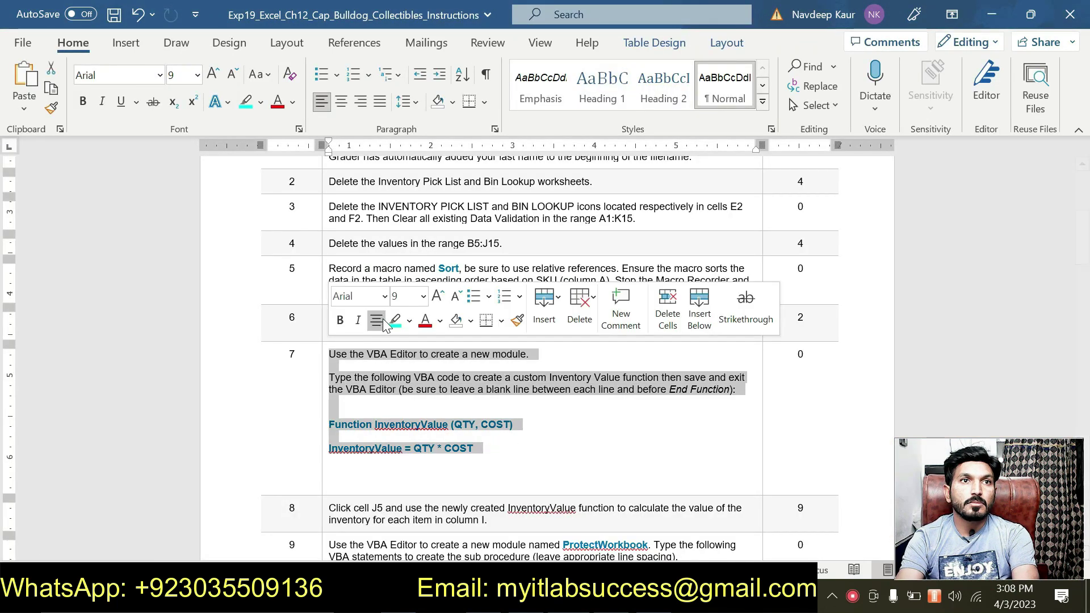
pyautogui.click(395, 328)
pyautogui.click(548, 479)
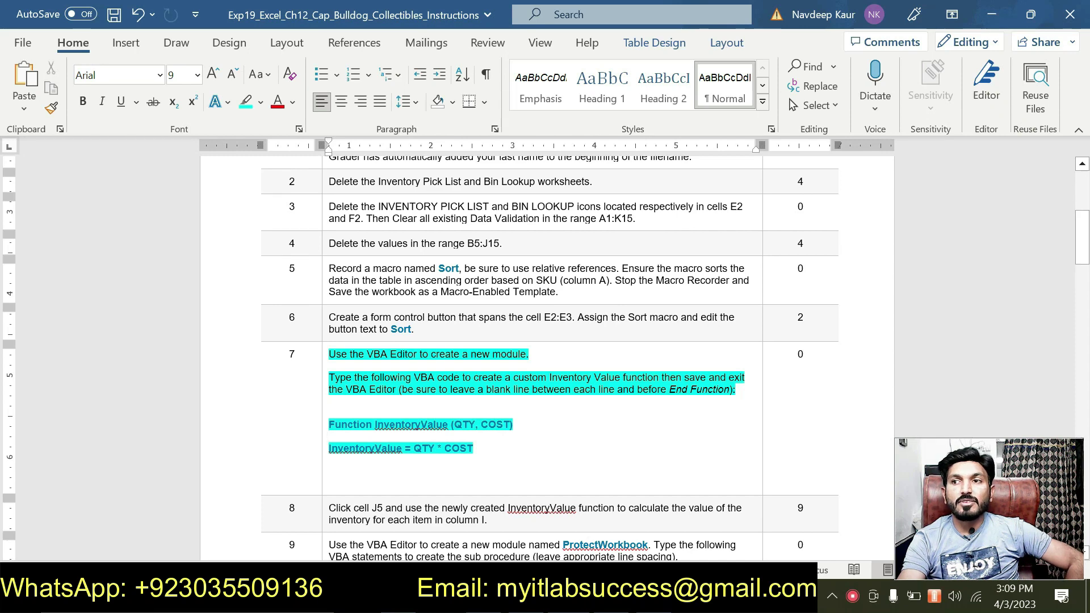
# - Switch to the Excel workbook, open its Visual Basic Editor, and insert a new module
pyautogui.hotkey('alt', 'Tab')
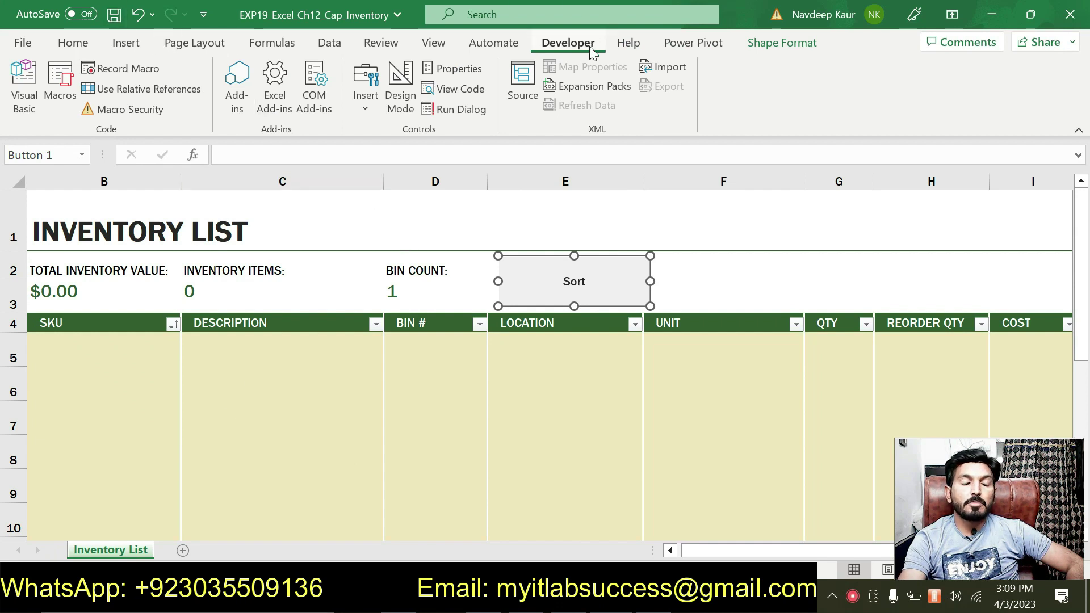
pyautogui.click(22, 69)
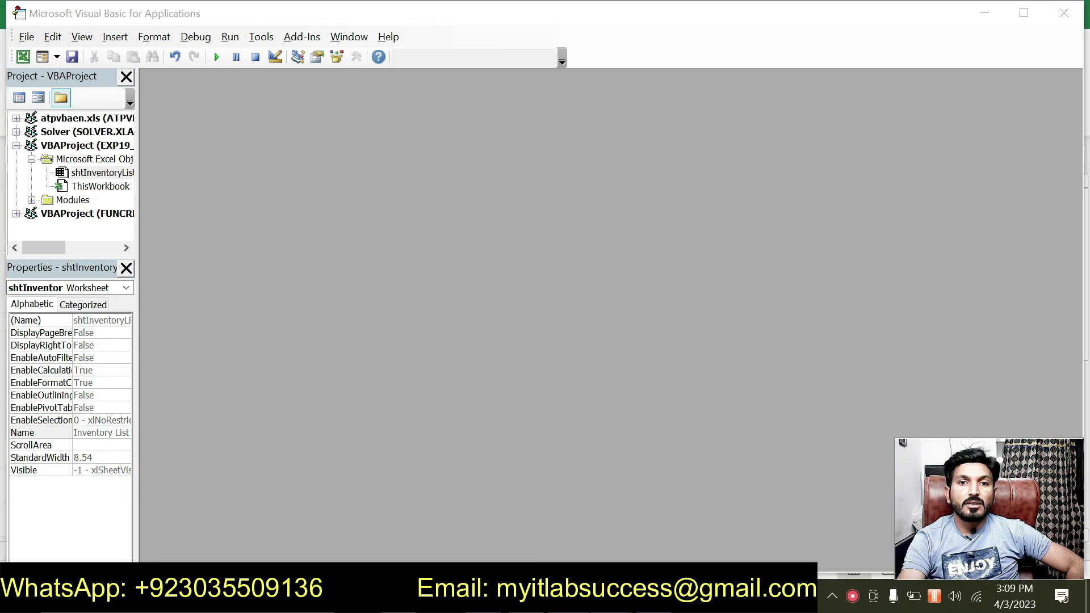
pyautogui.hotkey('alt', 'Tab')
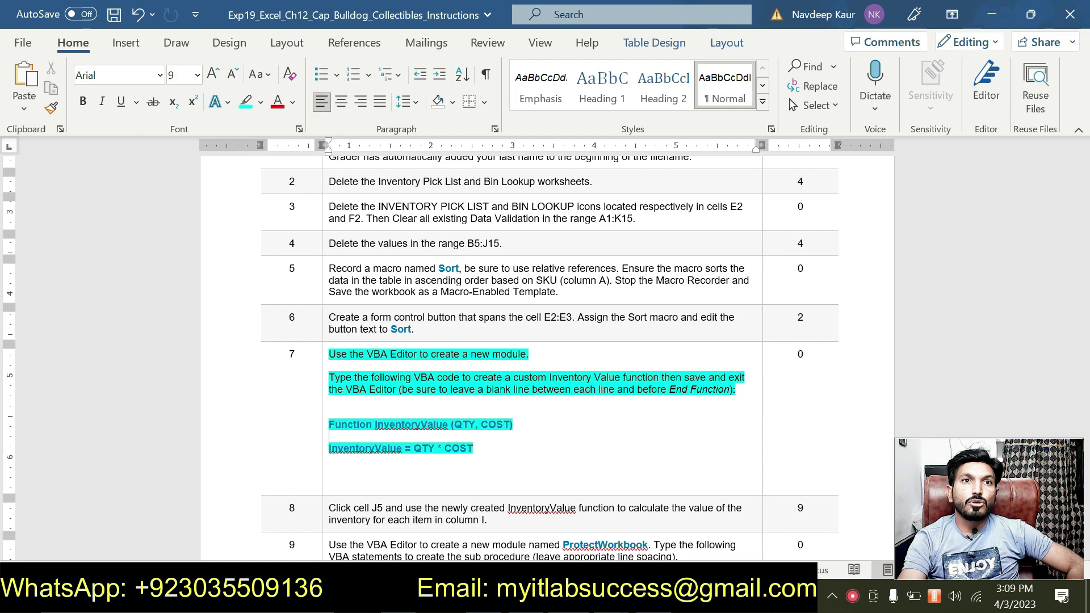
pyautogui.hotkey('alt', 'Tab')
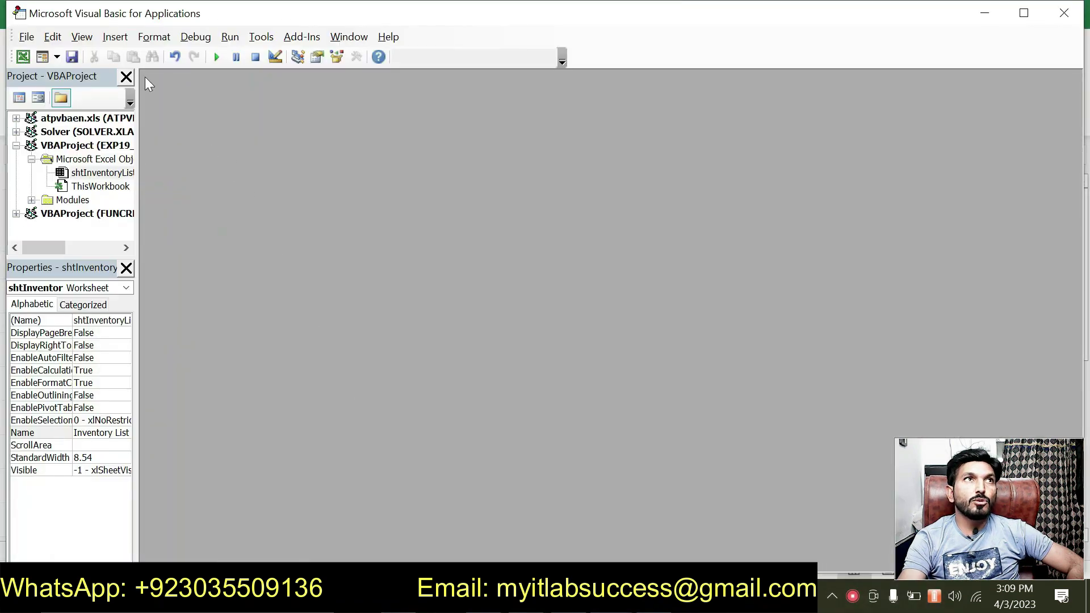
pyautogui.click(112, 38)
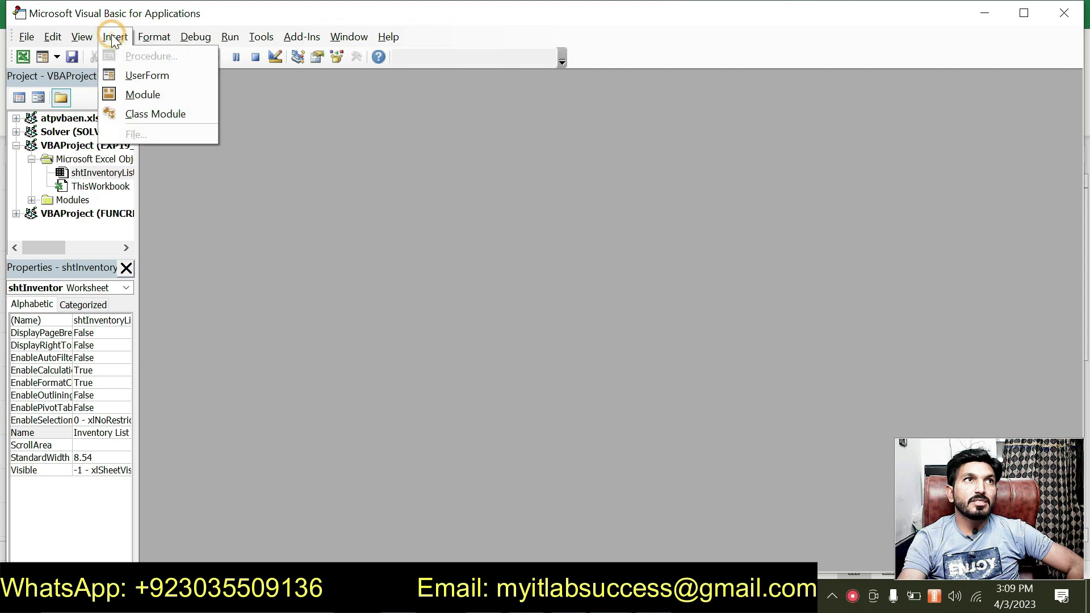
pyautogui.click(143, 95)
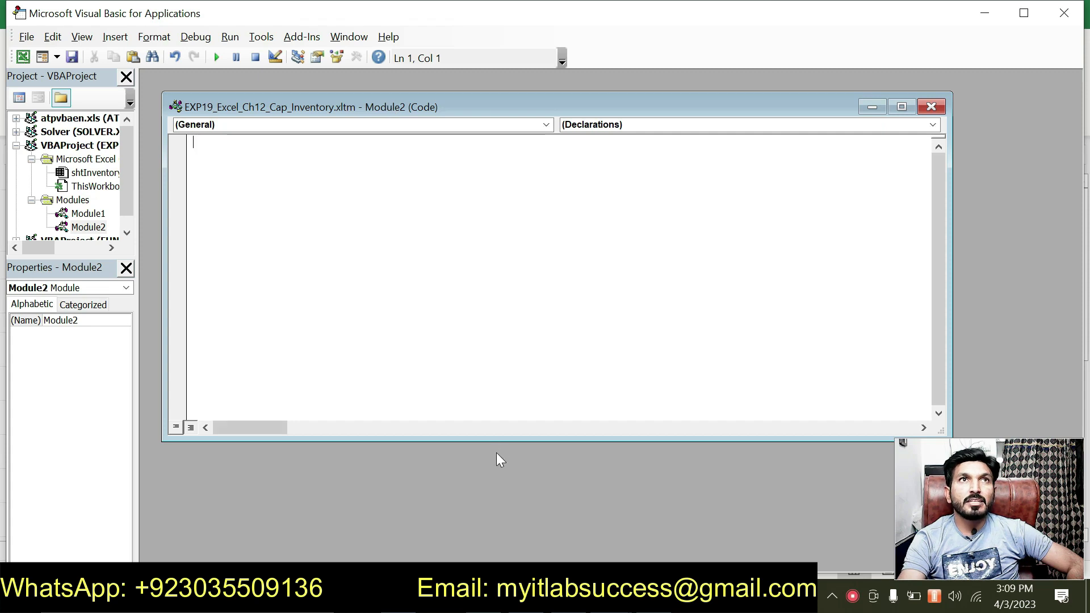
# - Copy the line "Function InventoryValue (QTY, COST)" from step 7 of the Word instructions into the new module in the Visual Basic Editor
pyautogui.click(625, 599)
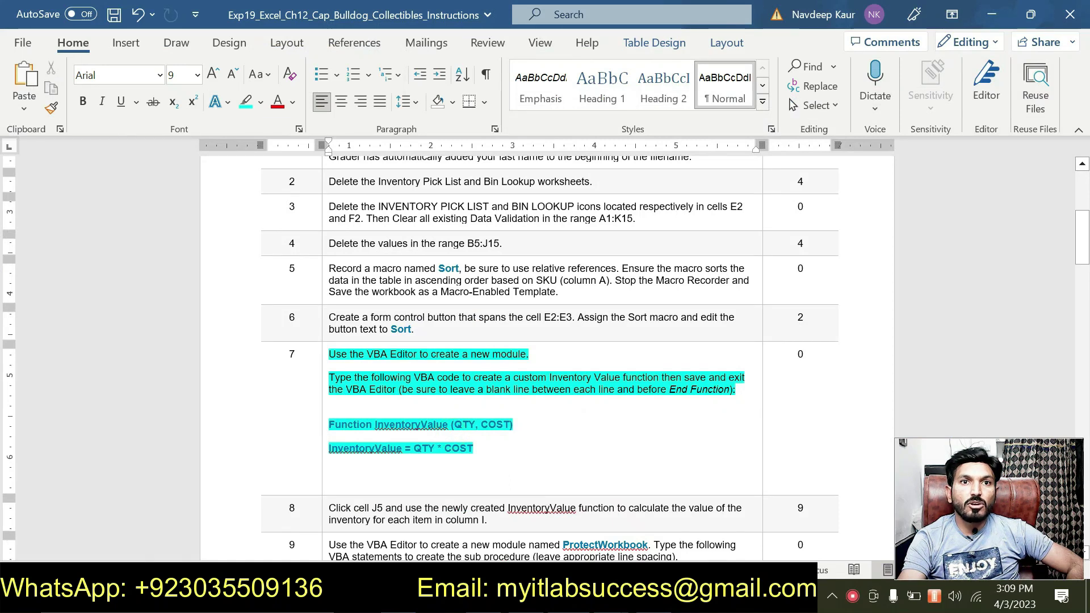
pyautogui.tripleClick(514, 424)
pyautogui.hotkey('ctrl', 'c')
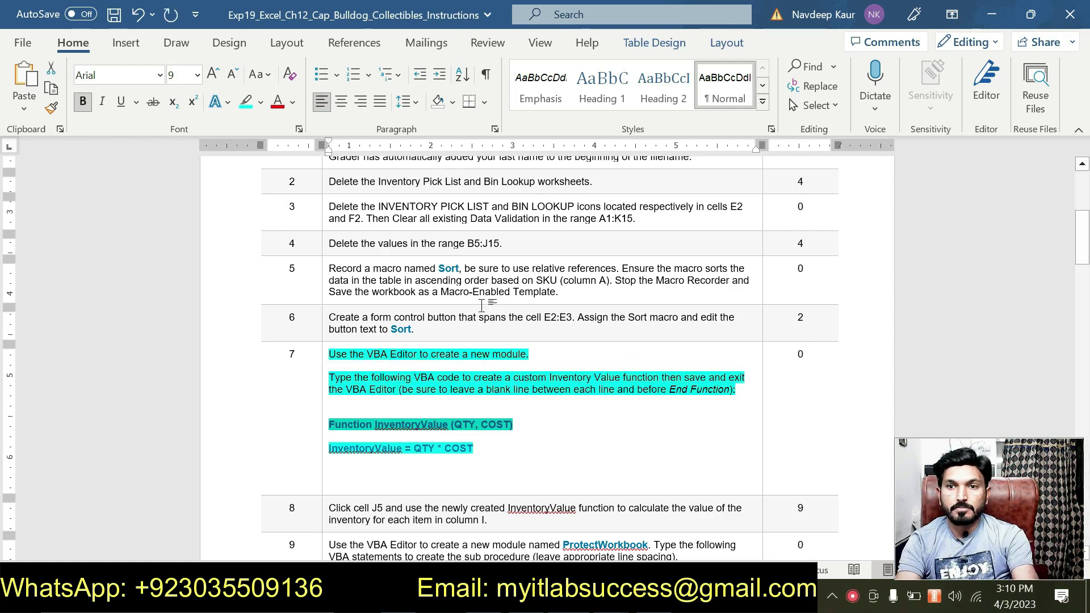
pyautogui.click(611, 596)
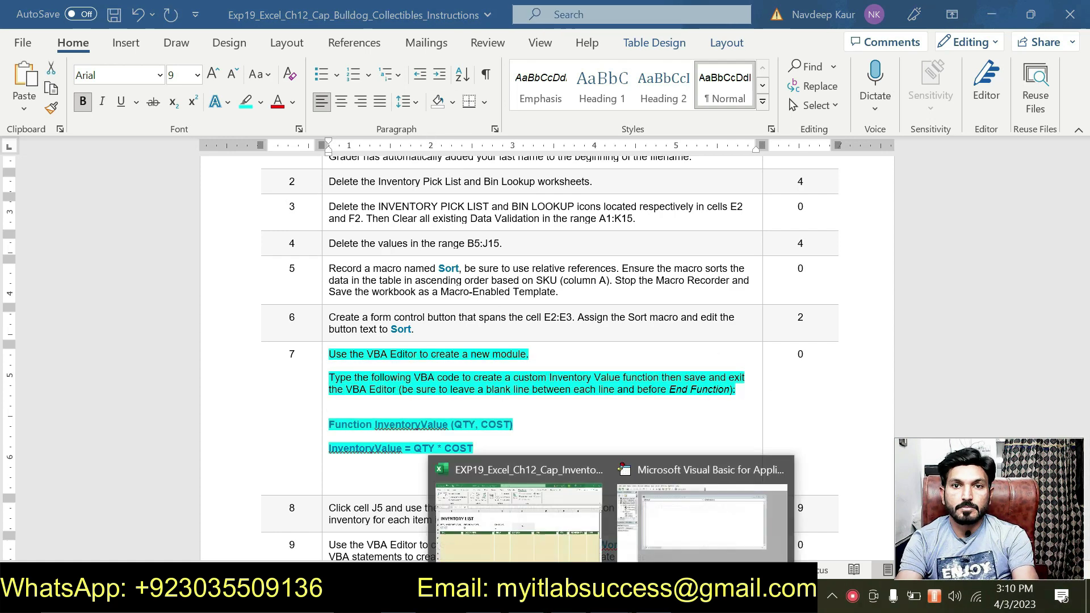
pyautogui.click(703, 516)
pyautogui.hotkey('ctrl', 'v')
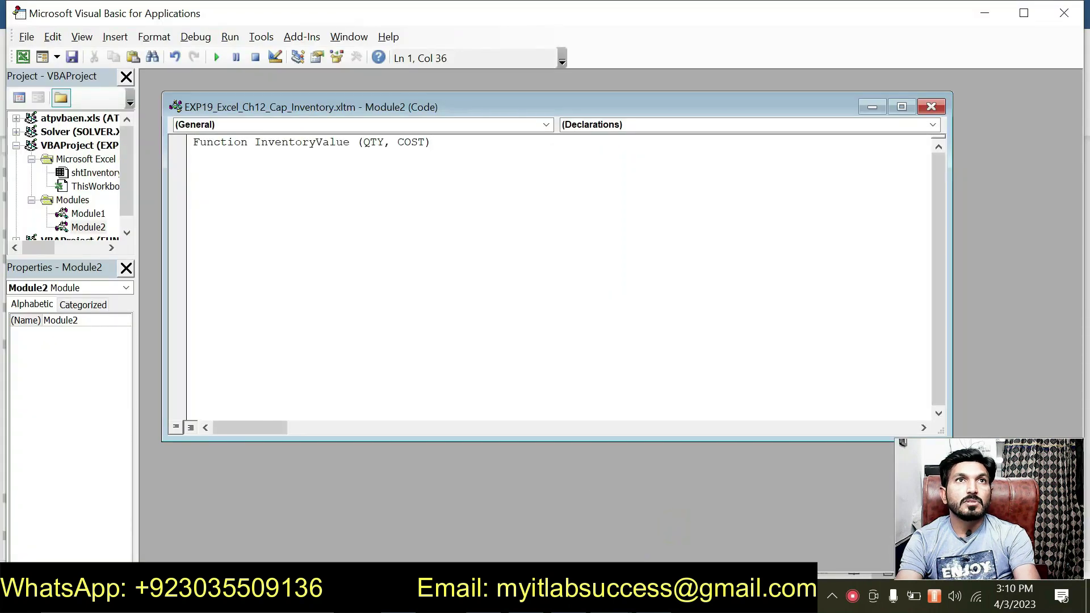
# - Retype the closing parenthesis of the InventoryValue function line, and add a blank line below it inside the function
pyautogui.press('BackSpace')
pyautogui.click(442, 353)
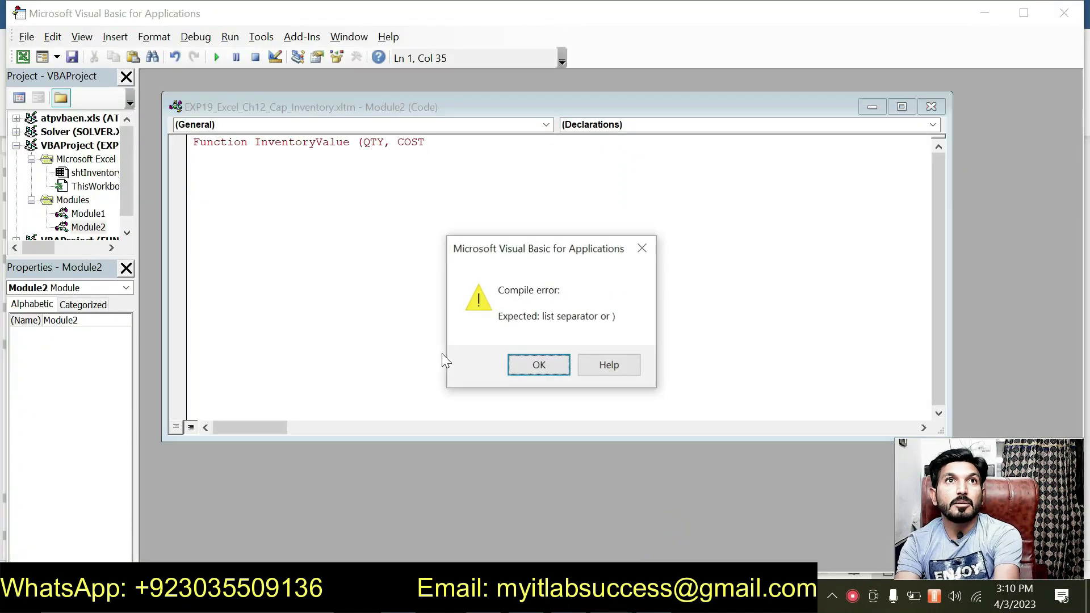
pyautogui.click(652, 248)
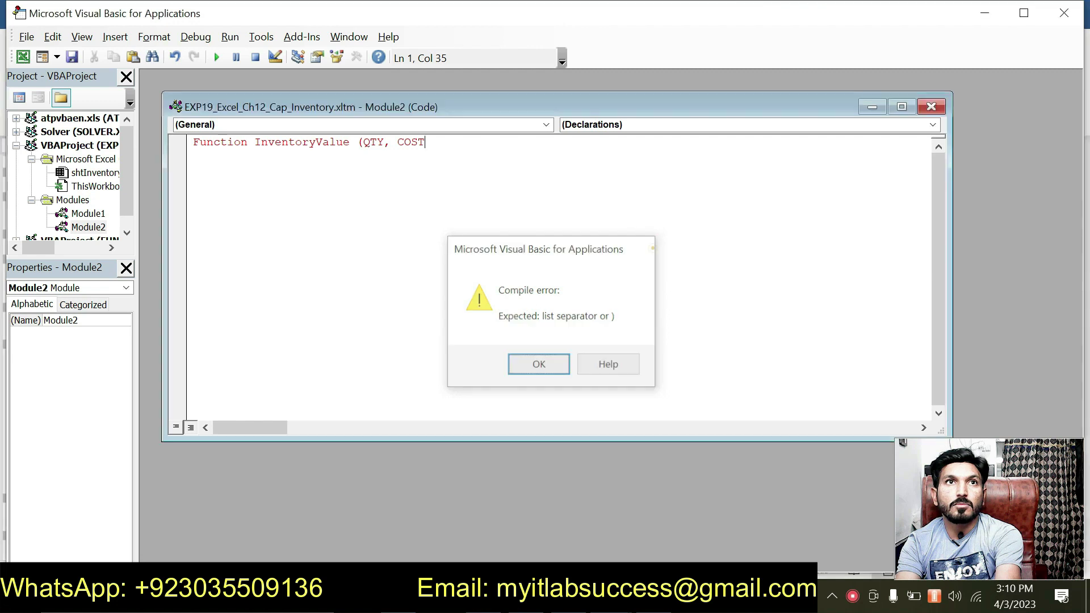
pyautogui.write(')')
pyautogui.press('Return')
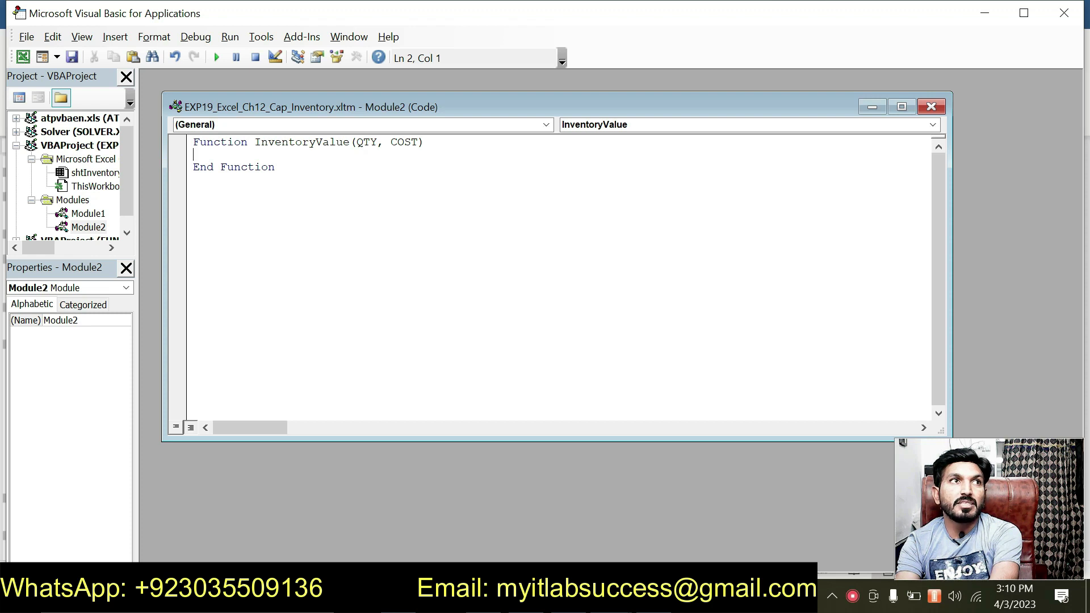
pyautogui.press('Return')
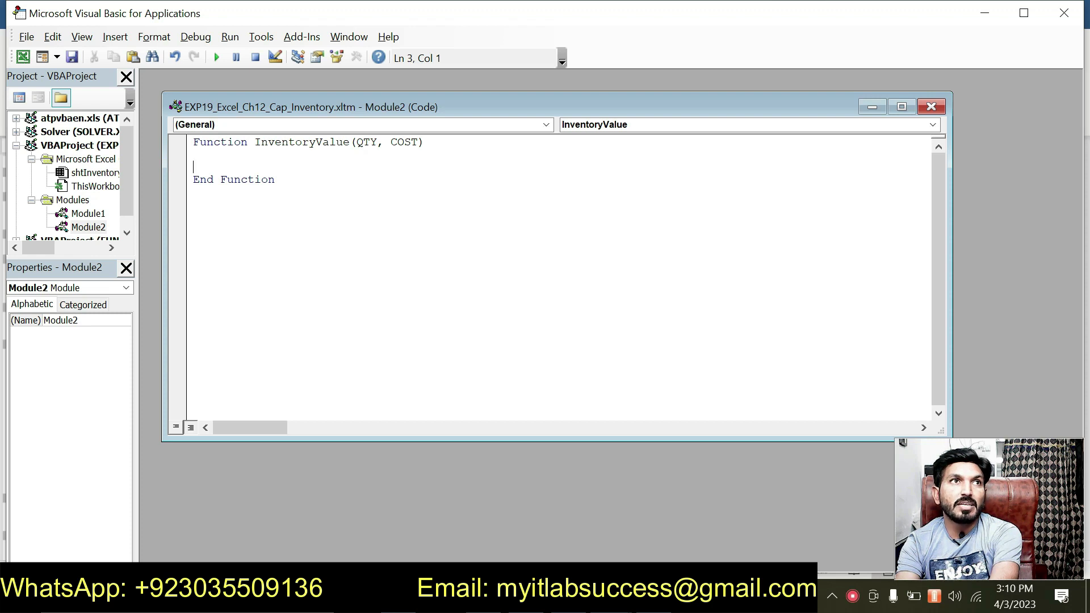
# - Copy the line "InventoryValue = QTY * COST" from step 7 of the Word instructions into the function in the Visual Basic Editor
pyautogui.hotkey('alt', 'Tab')
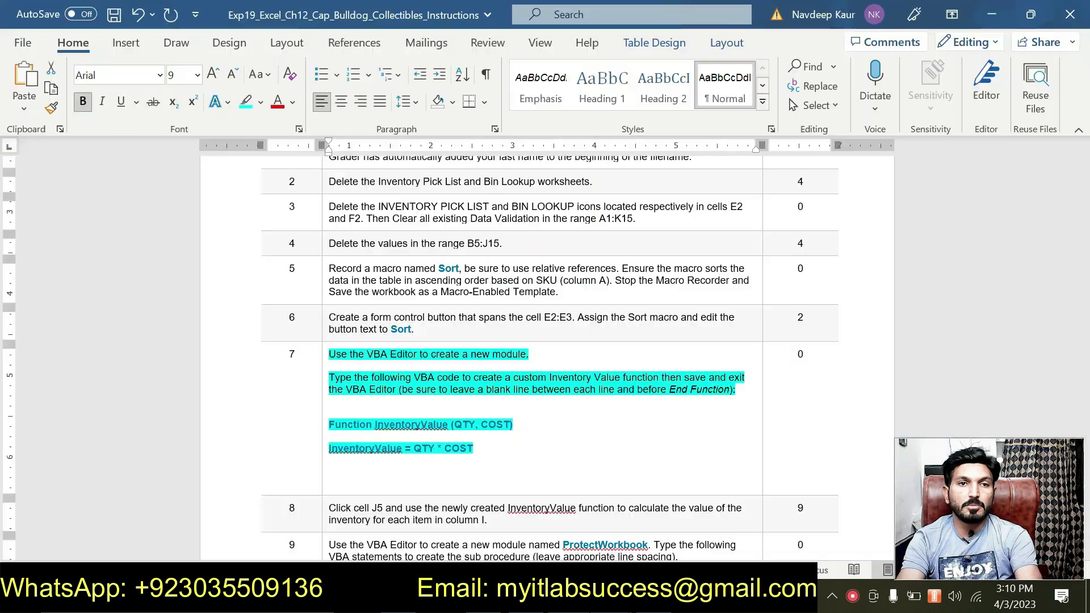
pyautogui.moveTo(475, 448); pyautogui.dragTo(328, 448)
pyautogui.hotkey('ctrl', 'c')
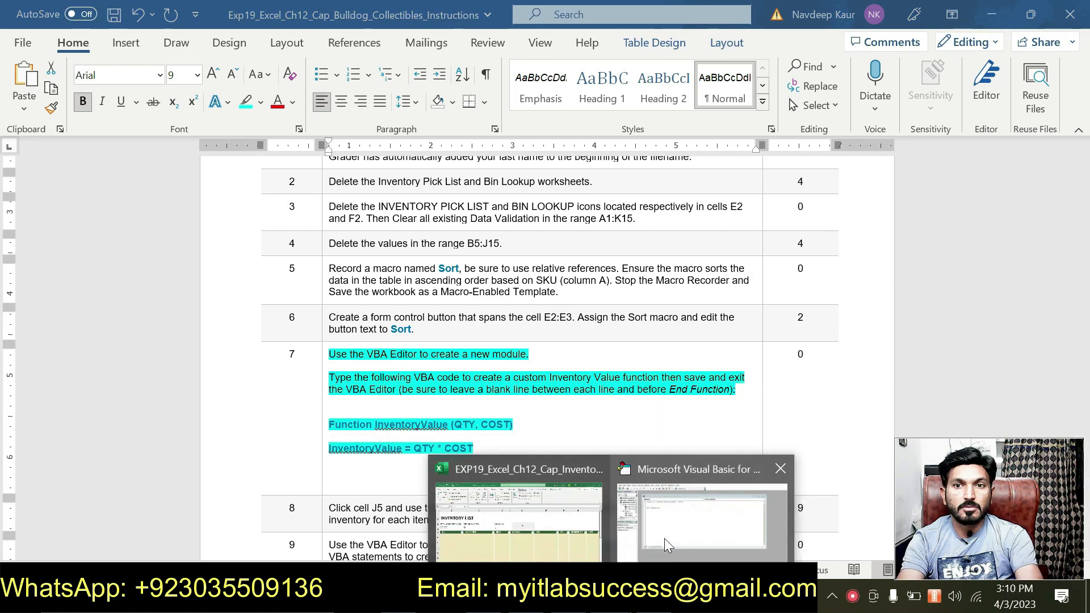
pyautogui.click(664, 539)
pyautogui.hotkey('ctrl', 'v')
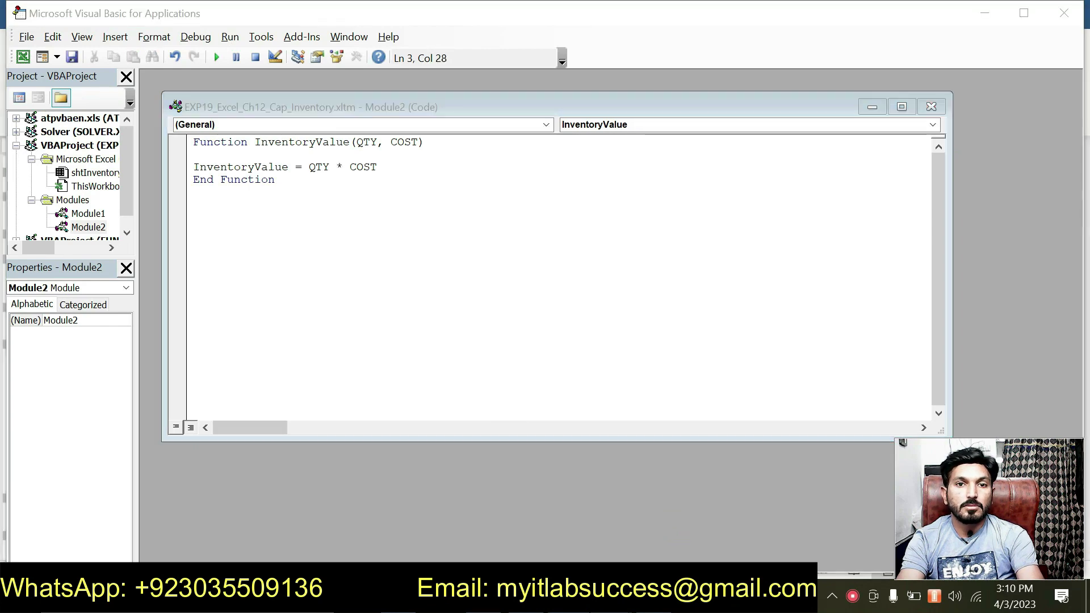
# - Check step 7 in the Word instructions, and add a blank line before End Function in the Visual Basic Editor
pyautogui.hotkey('alt', 'Tab')
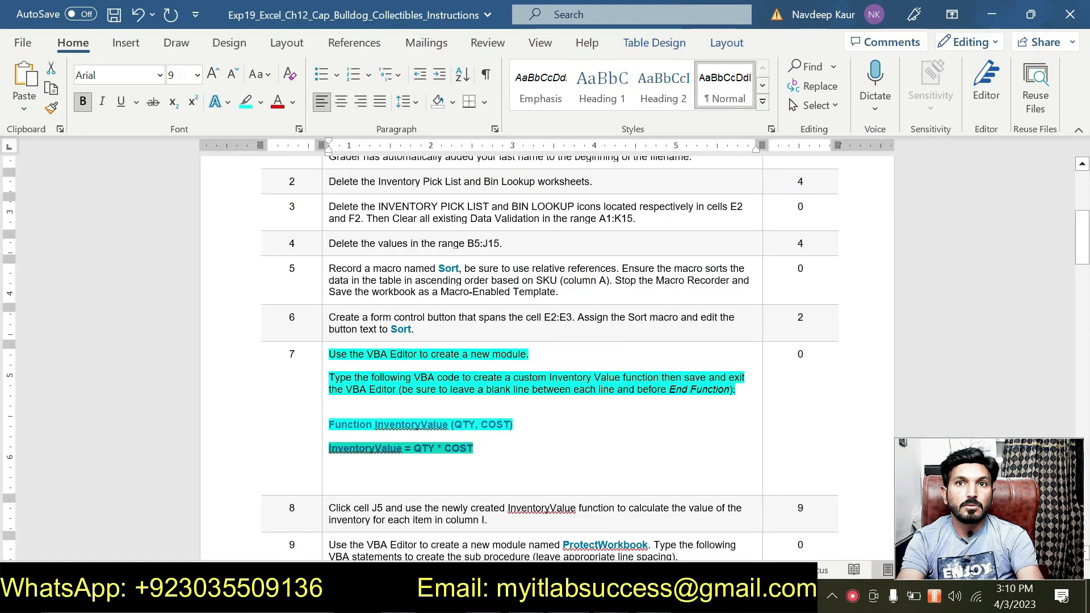
pyautogui.hotkey('alt', 'Tab')
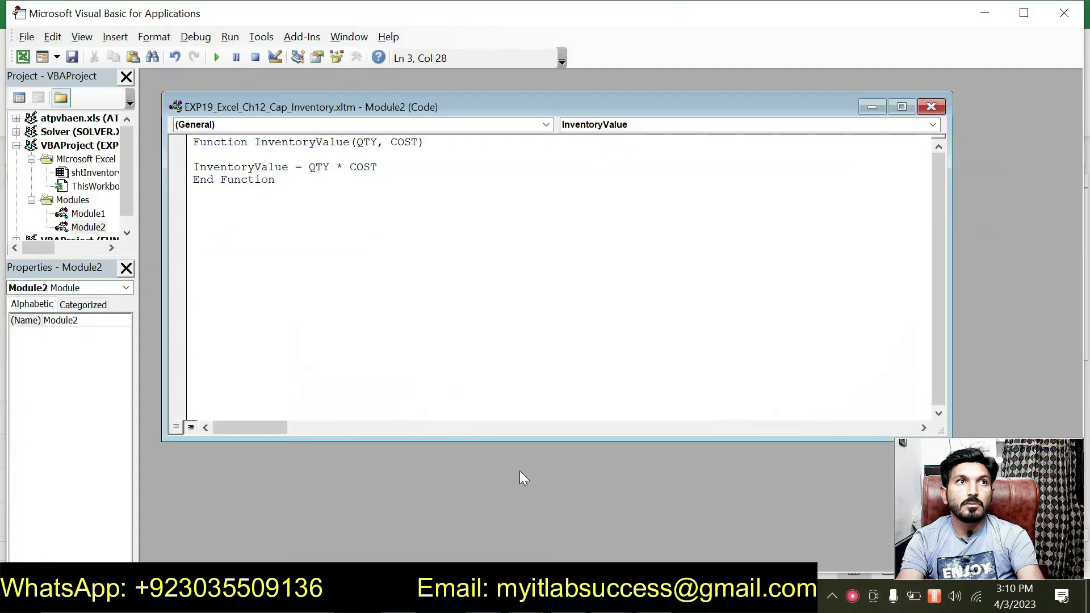
pyautogui.press('Return')
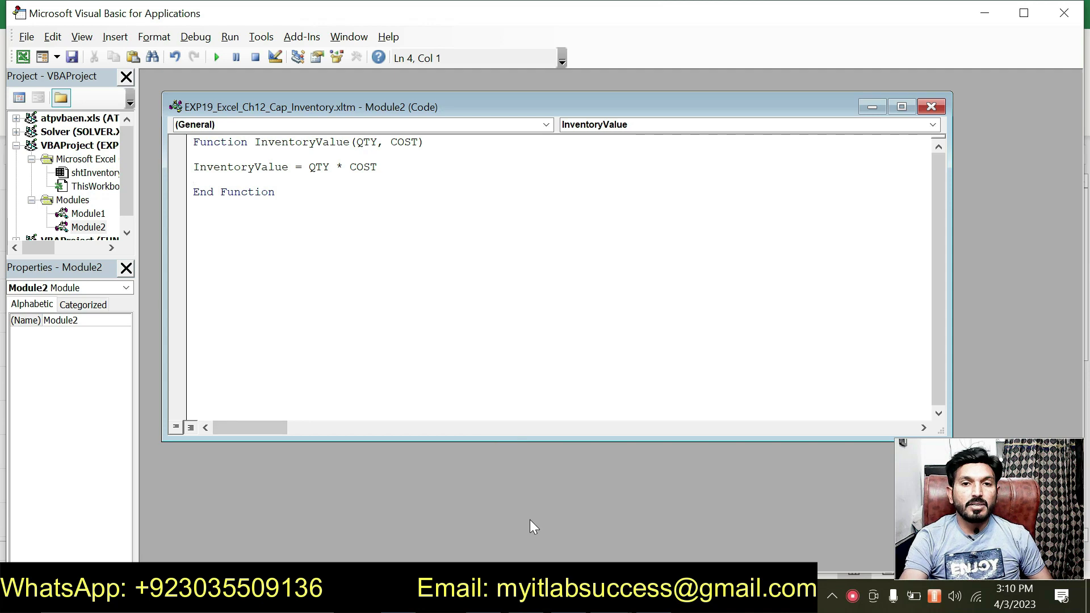
# - Switch to the Word instructions and remove the turquoise highlight from the step 7 text
pyautogui.hotkey('alt', 'Tab')
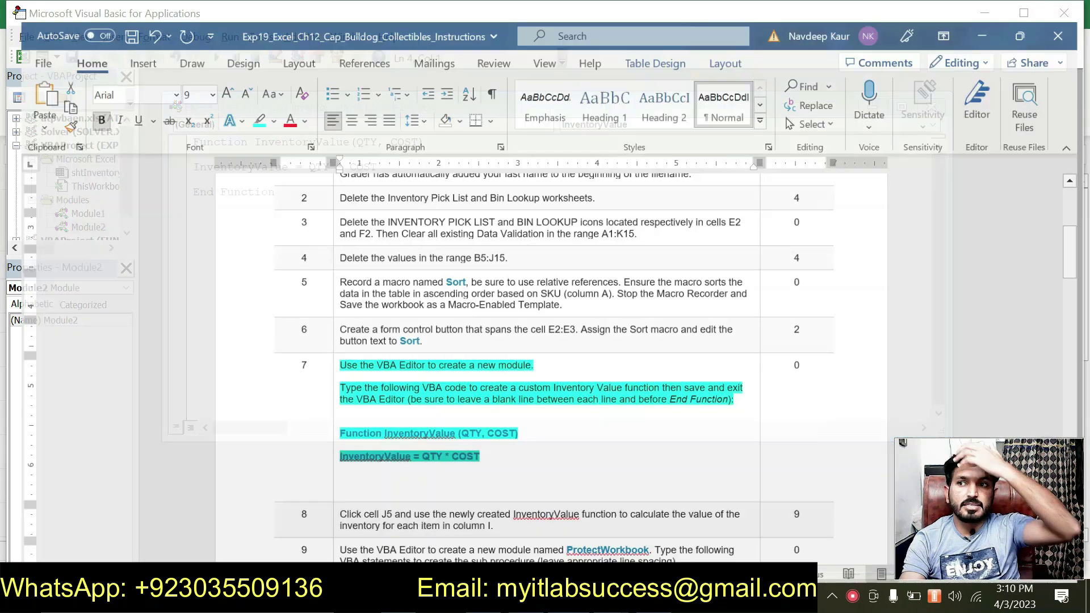
pyautogui.moveTo(499, 454); pyautogui.dragTo(329, 355)
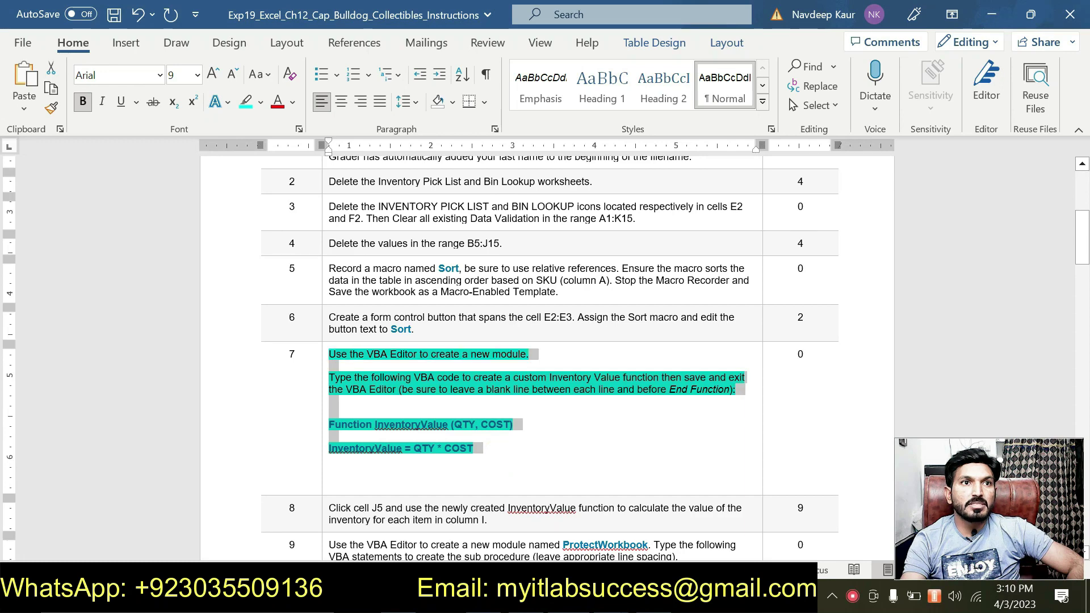
pyautogui.click(408, 326)
pyautogui.click(500, 458)
pyautogui.scroll(1, 500, 458)
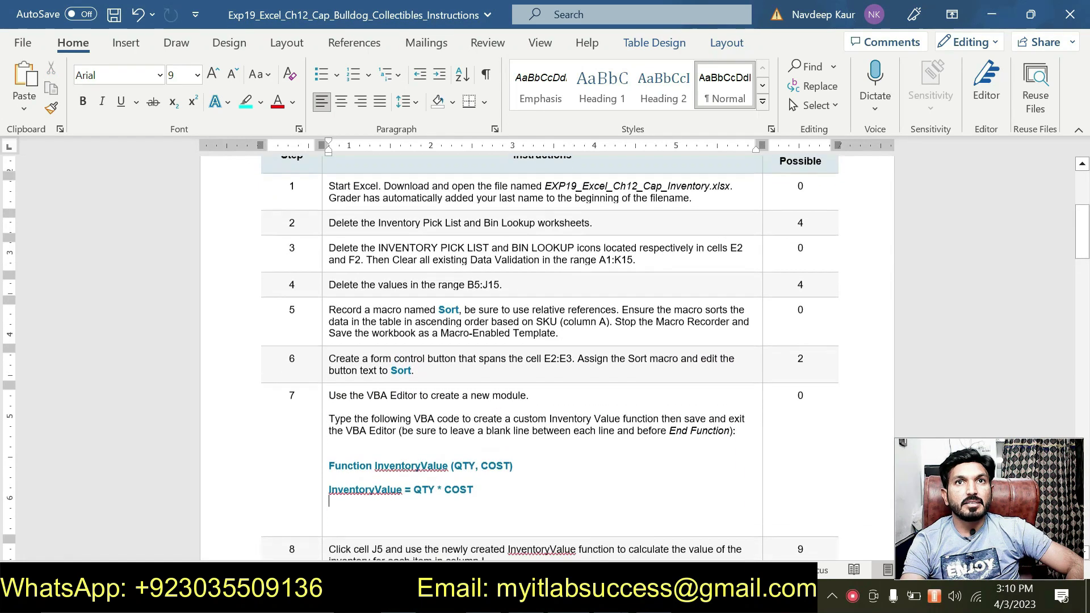
pyautogui.scroll(2, 545, 352)
pyautogui.scroll(-1, 545, 352)
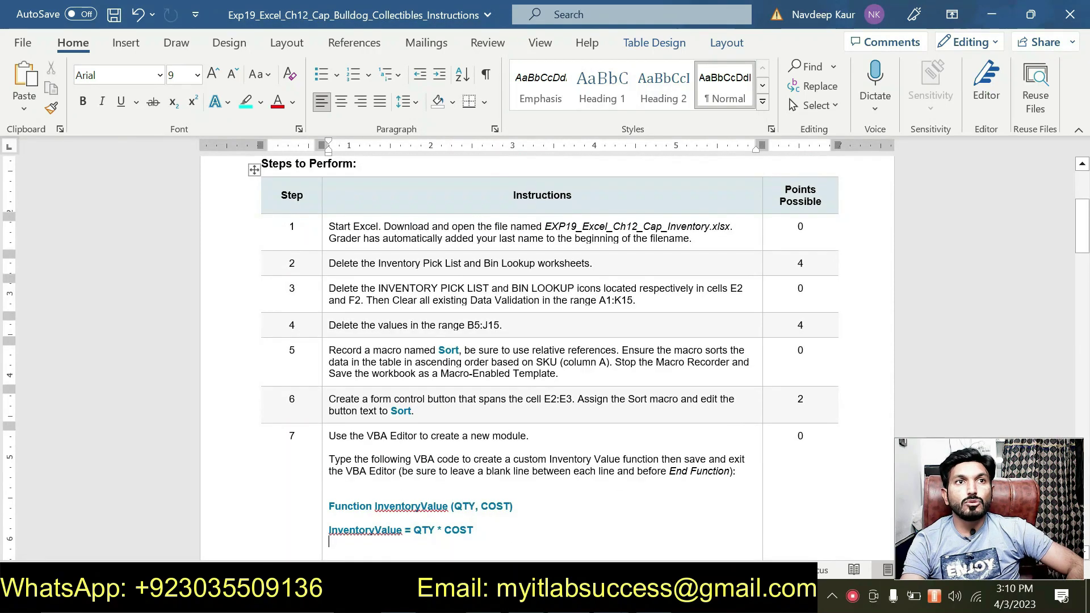
pyautogui.scroll(-1, 545, 352)
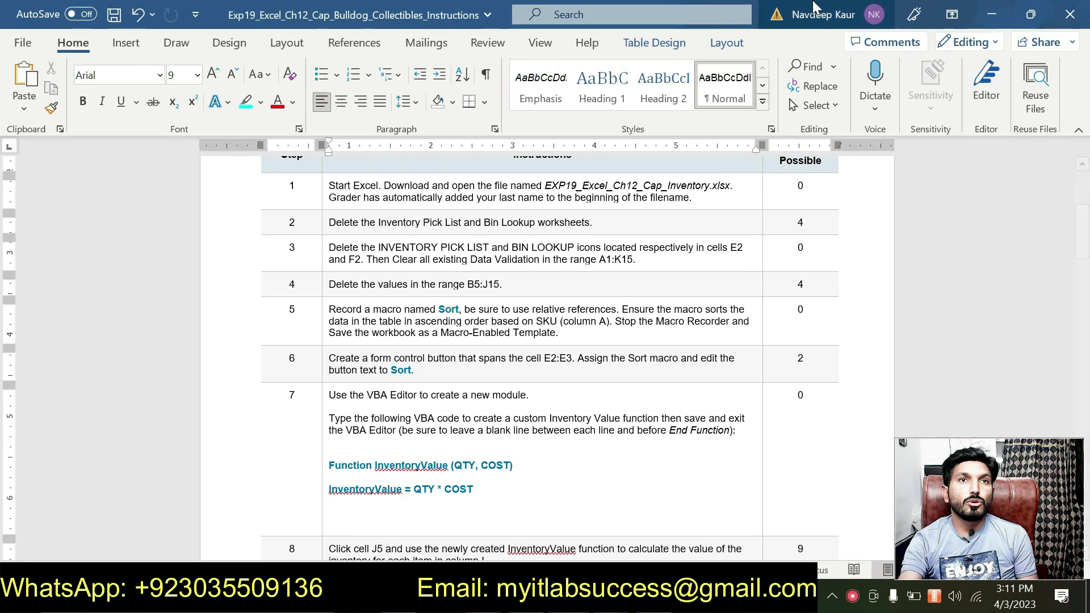
# - Highlight the step 8 instruction text in turquoise
pyautogui.scroll(-2, 519, 275)
pyautogui.scroll(-1, 549, 358)
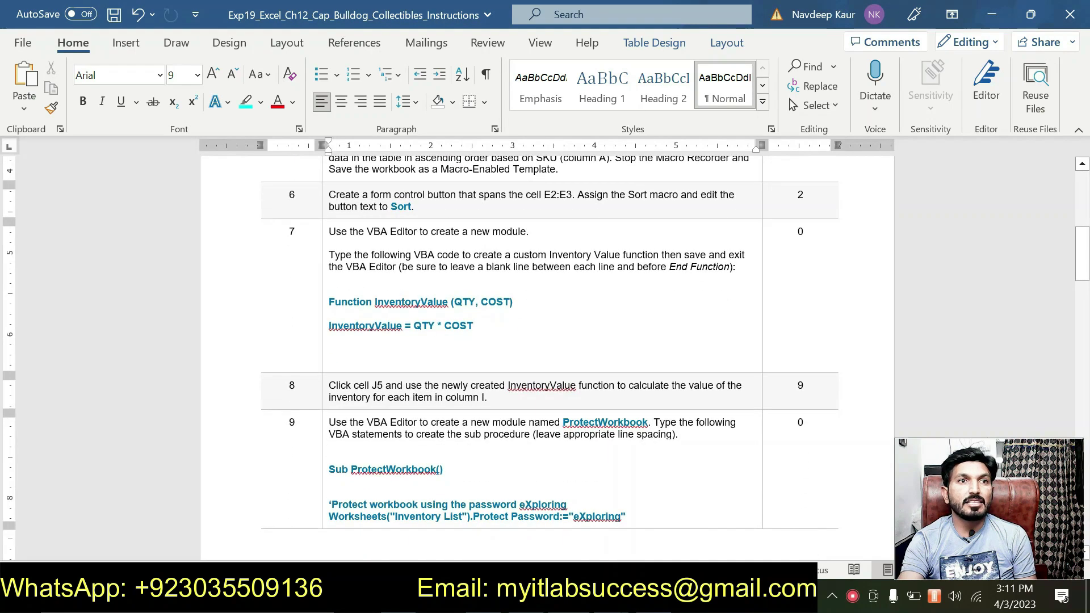
pyautogui.moveTo(498, 395); pyautogui.dragTo(373, 398)
pyautogui.tripleClick(498, 396)
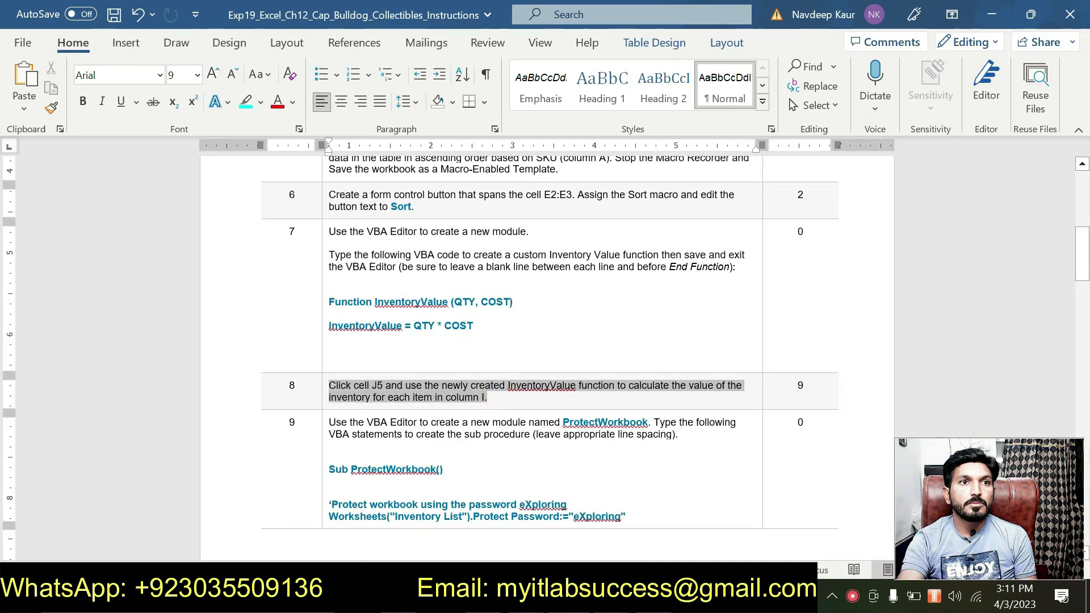
pyautogui.click(407, 360)
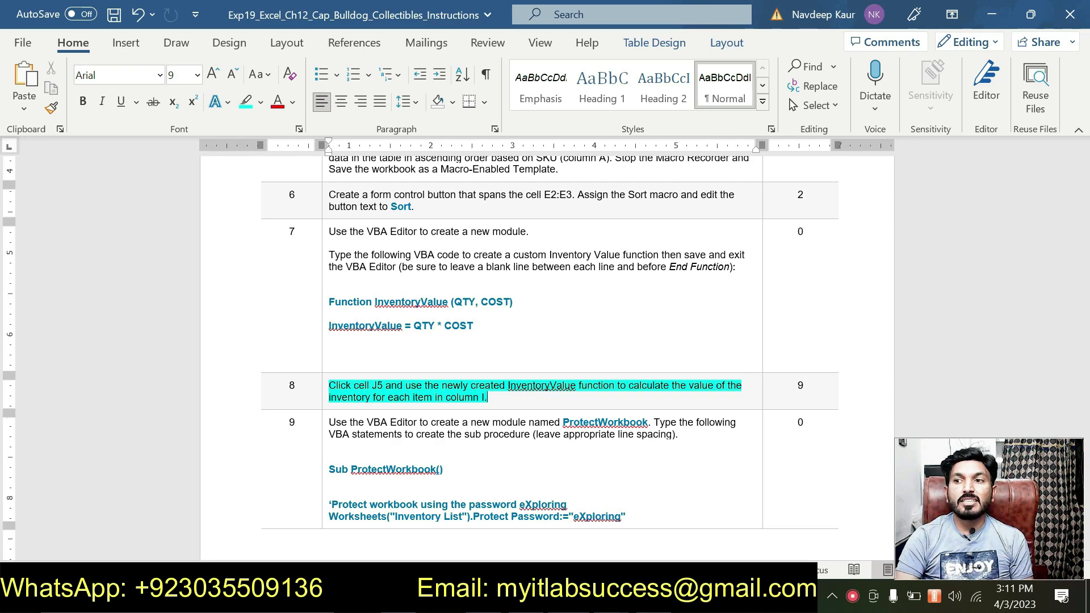
# - Switch to the Visual Basic Editor, save EXP19_Excel_Ch12_Cap_Inventory.xltm, and leave the editor for the Excel workbook
pyautogui.click(611, 596)
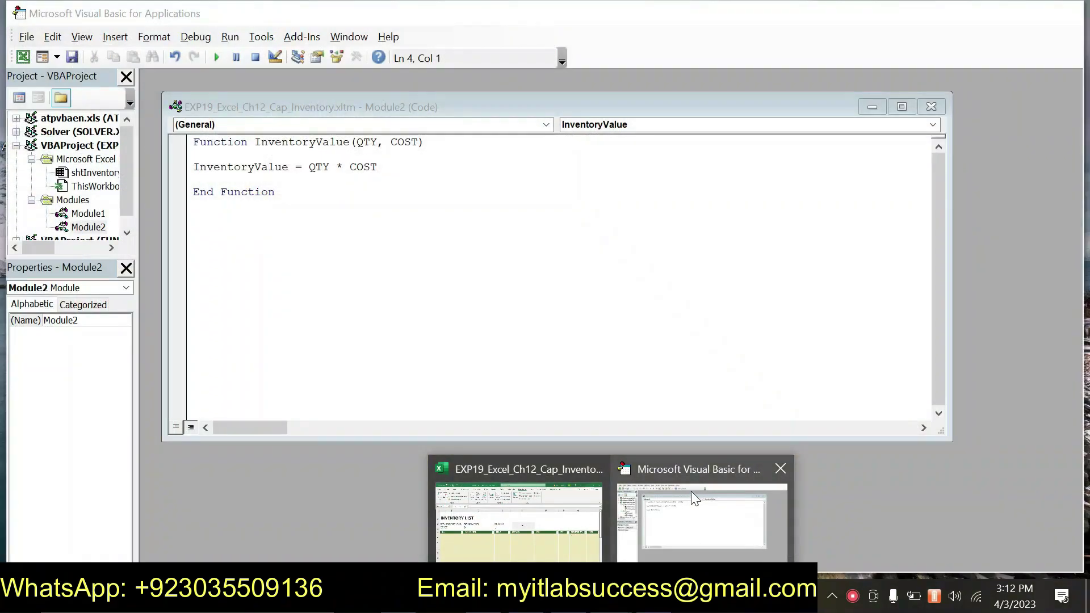
pyautogui.click(690, 492)
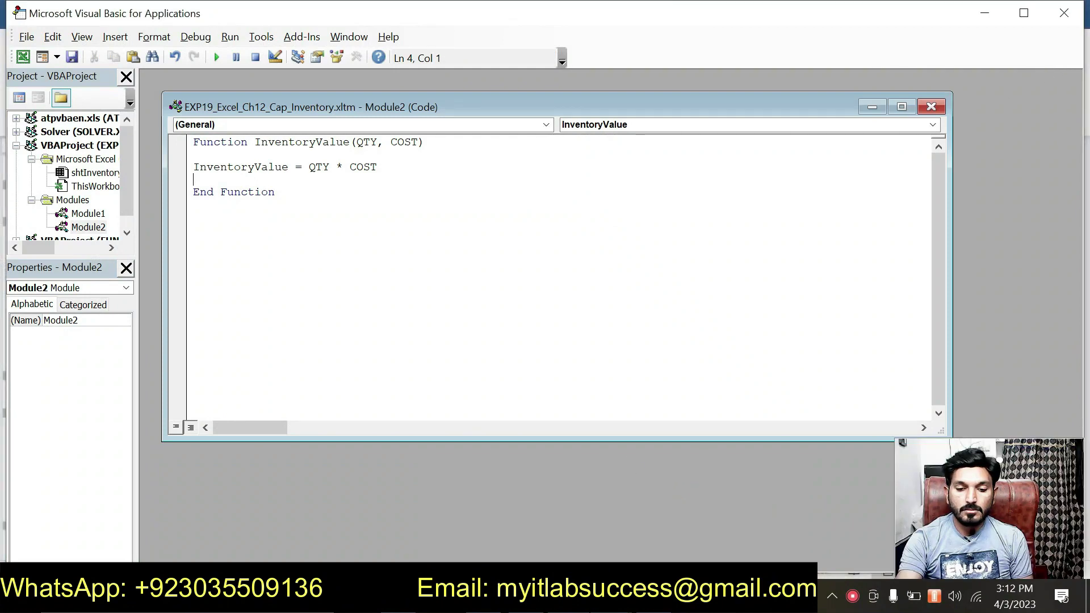
pyautogui.hotkey('alt', 'Tab')
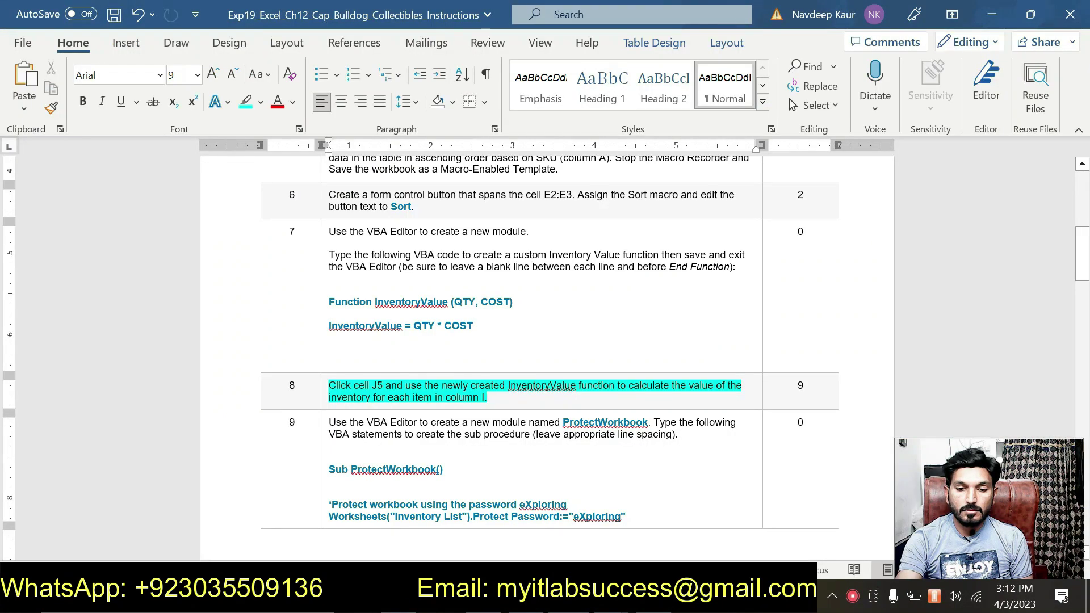
pyautogui.hotkey('alt', 'Tab')
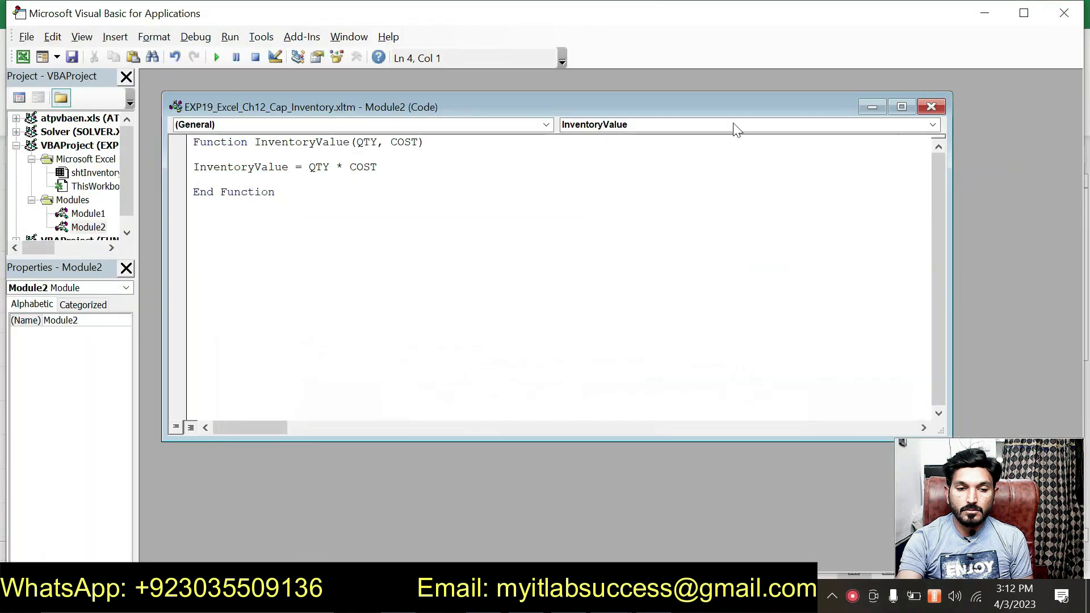
pyautogui.click(27, 37)
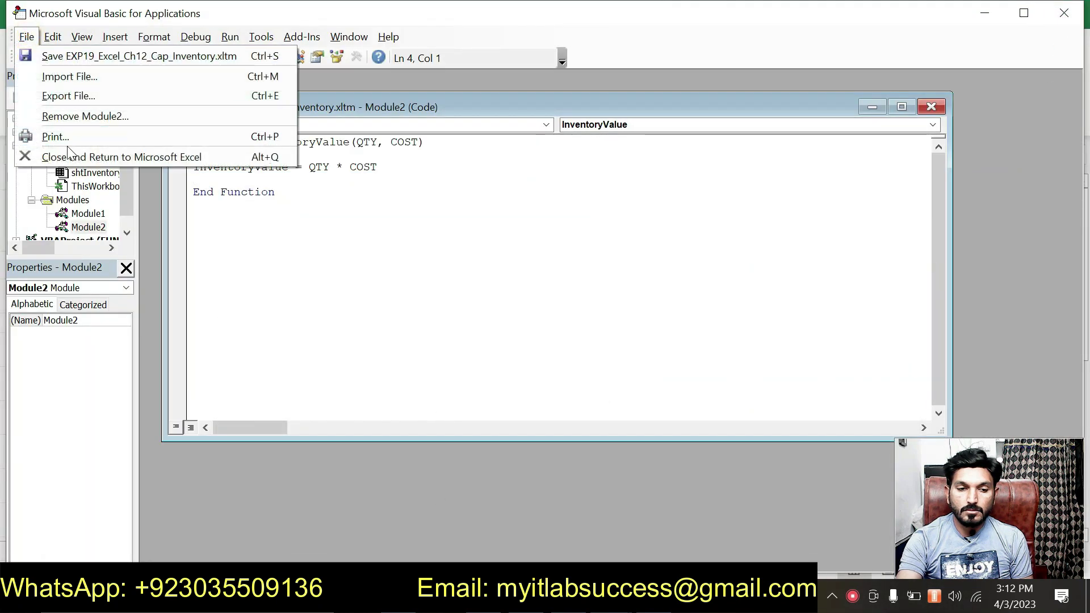
pyautogui.click(138, 57)
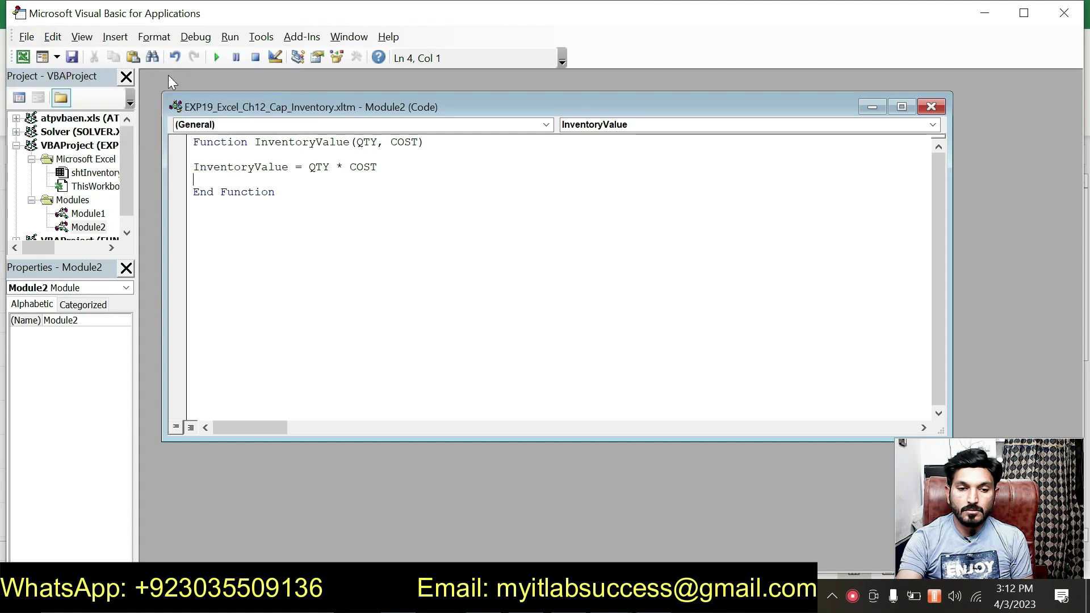
pyautogui.click(941, 110)
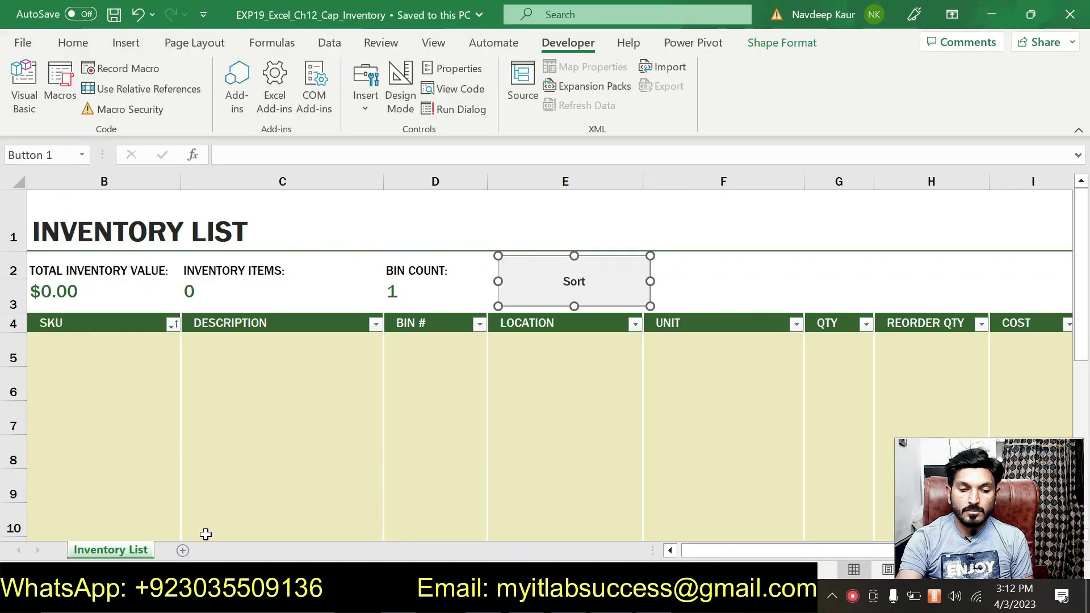
# - Select cell J5 in the Inventory Value column, review step 8 in the Word instructions, and begin a formula in the cell
pyautogui.click(996, 353)
pyautogui.moveTo(816, 550); pyautogui.dragTo(855, 531)
pyautogui.click(888, 341)
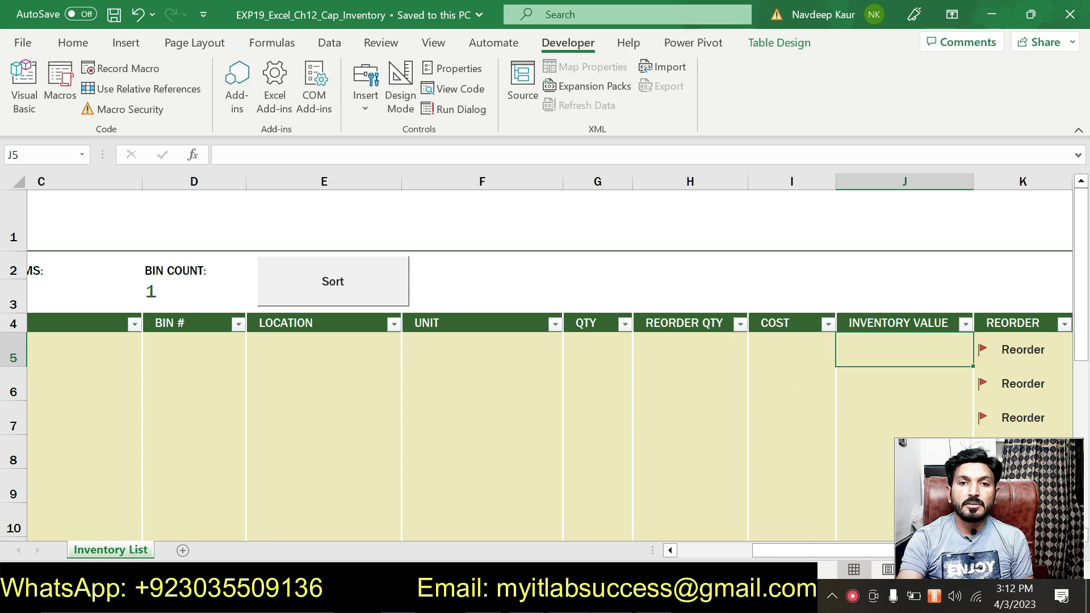
pyautogui.hotkey('alt', 'Tab')
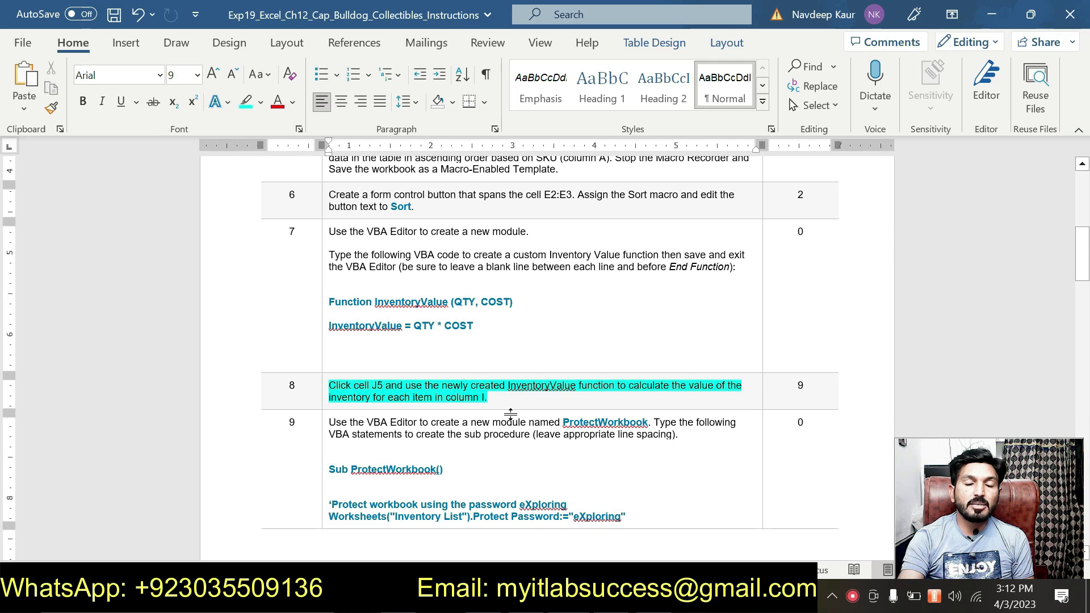
pyautogui.hotkey('alt', 'Tab')
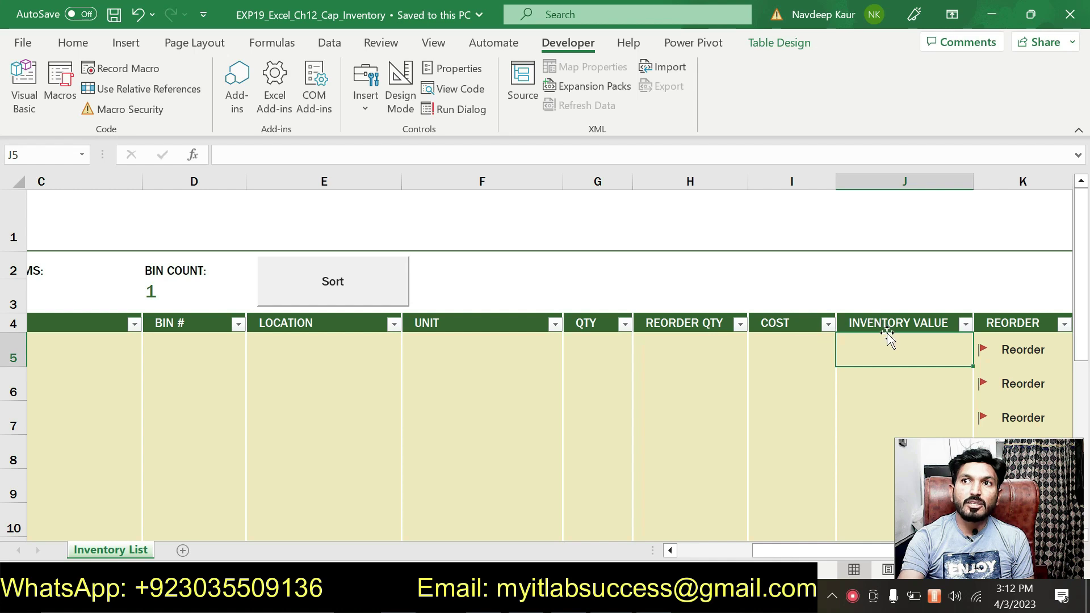
pyautogui.hotkey('alt', 'Tab')
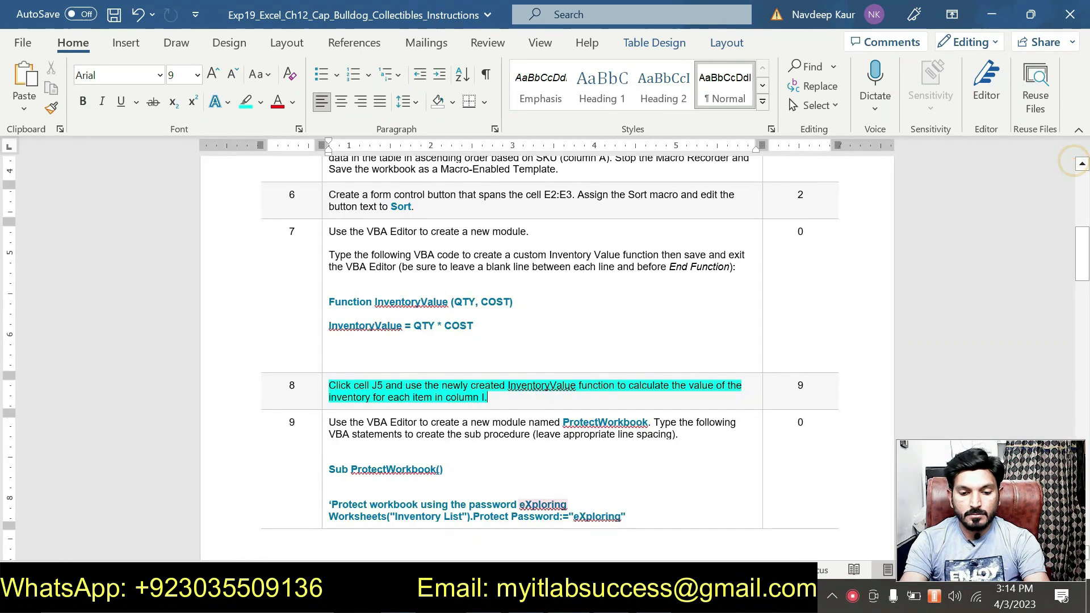
pyautogui.hotkey('alt', 'Tab')
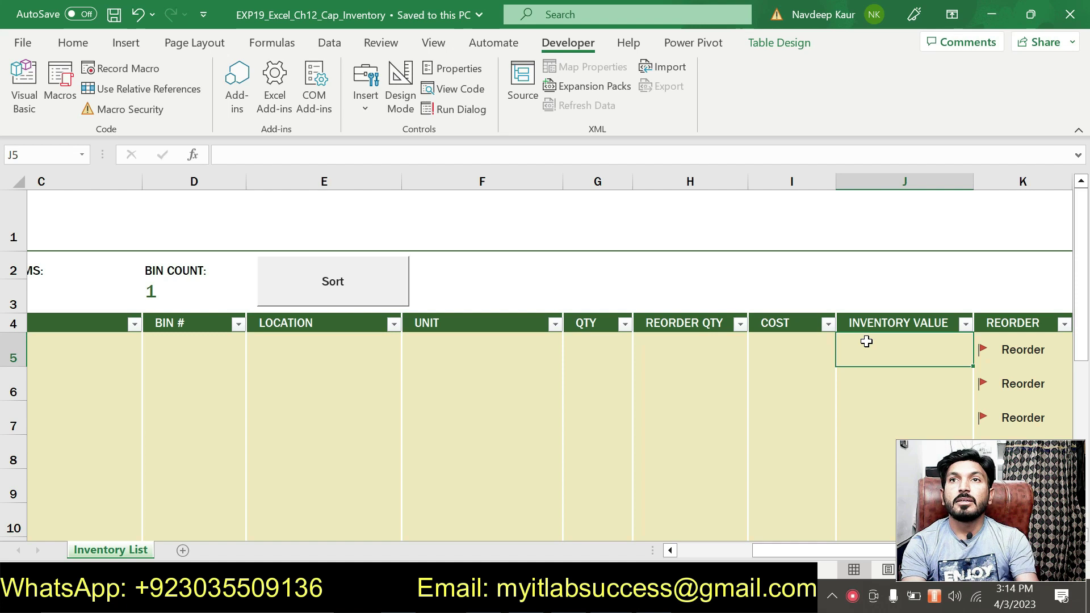
pyautogui.write('=')
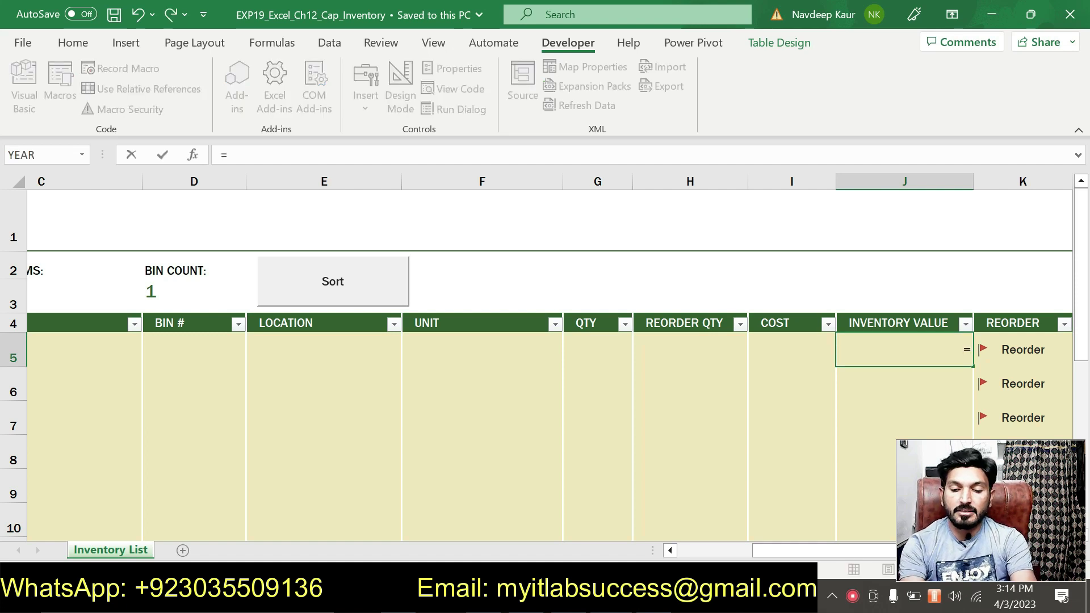